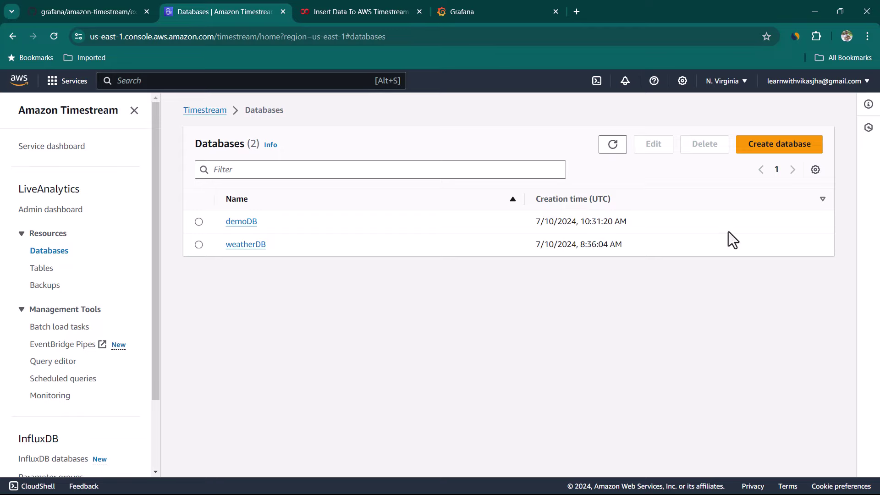
Create a standard Timestream database named grafanaWeatherDB, encrypted with the default aws/timestream KMS key
left_click(764, 155)
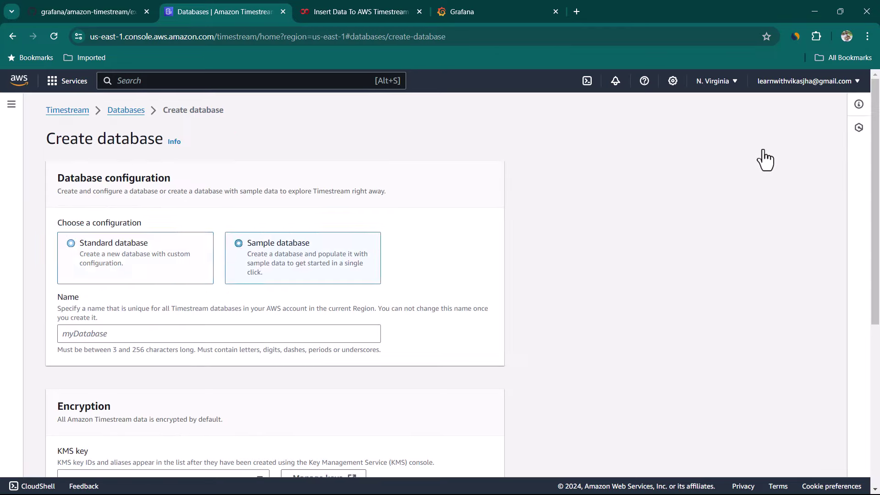
scroll(142, 357, "down", 1)
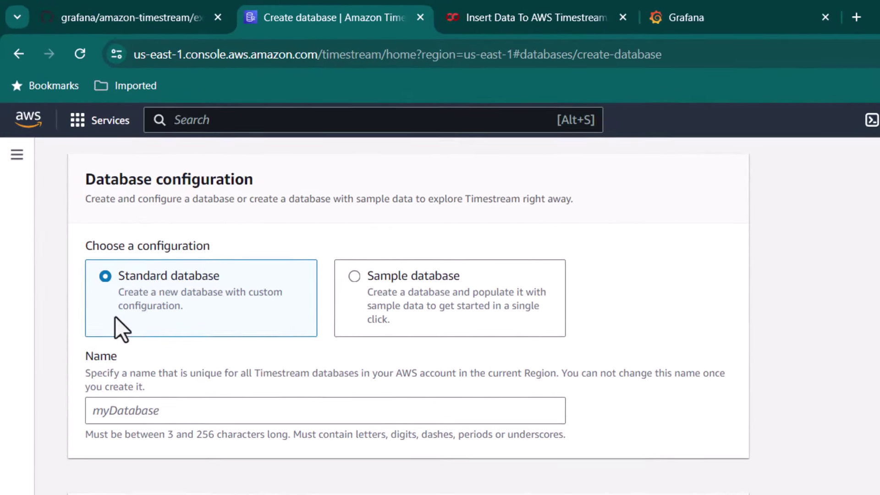
left_click(153, 364)
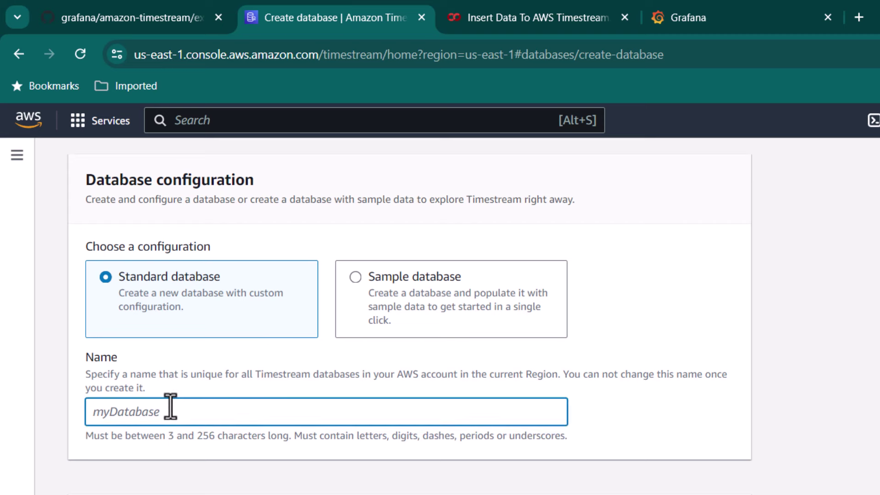
type("grafanaWeatherDB")
scroll(170, 406, "down", 2)
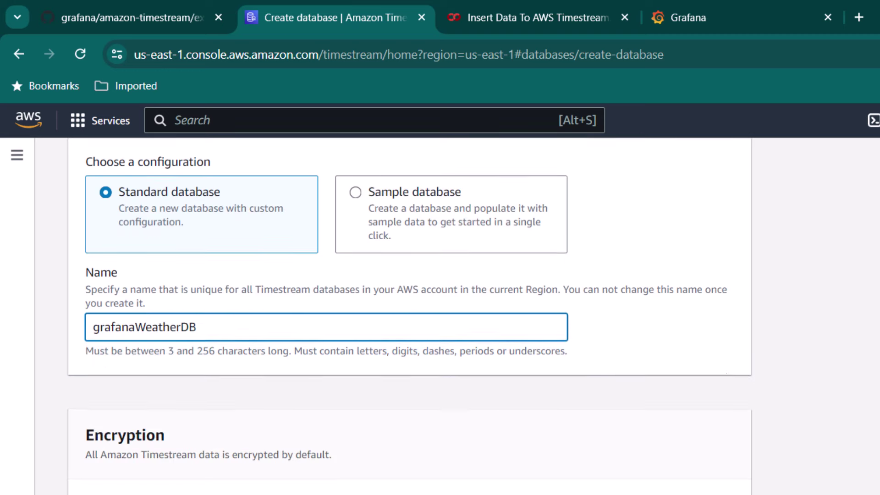
scroll(257, 417, "down", 2)
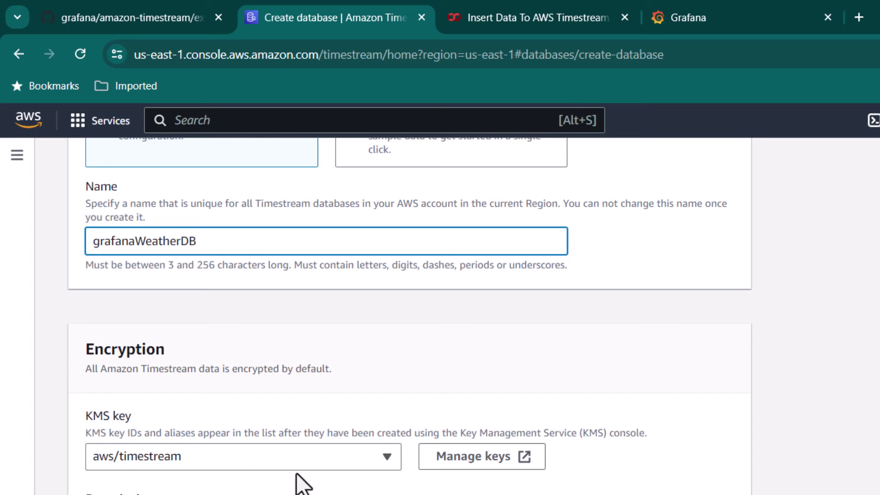
scroll(466, 398, "down", 2)
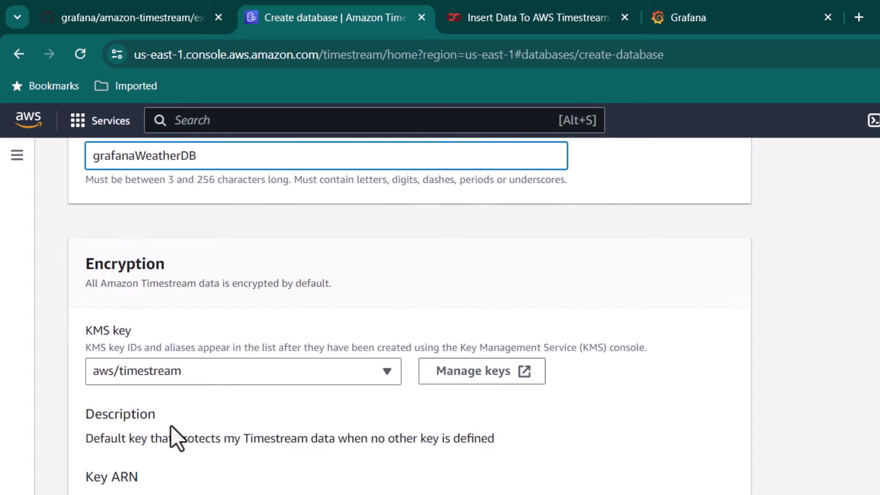
scroll(341, 462, "down", 2)
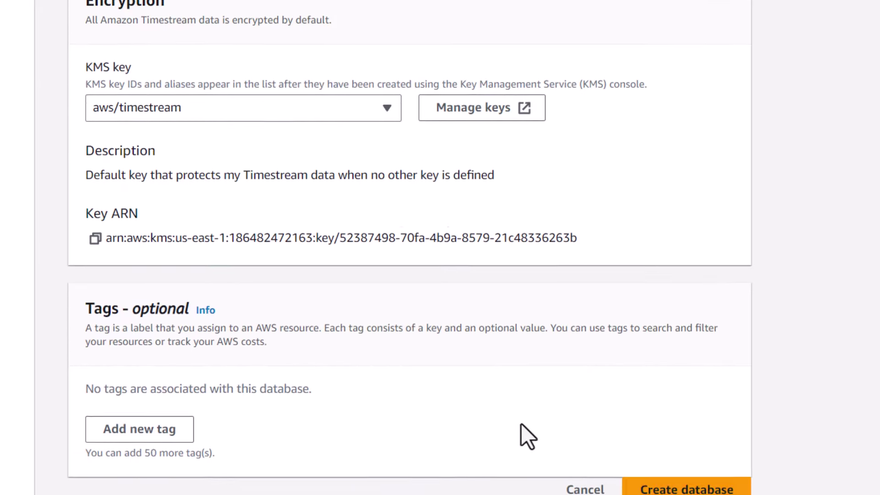
left_click(682, 472)
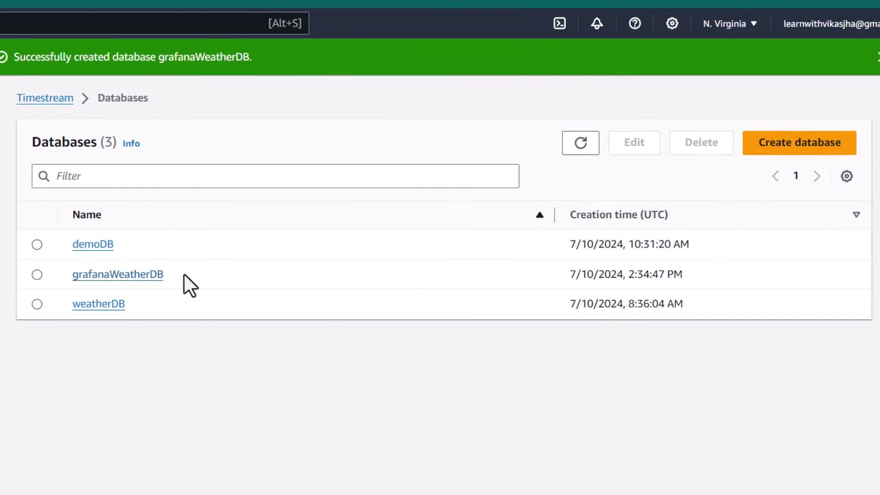
Open the grafanaWeatherDB database, look over its summary and metrics, and show its list of tables
left_click(134, 275)
scroll(183, 252, "down", 3)
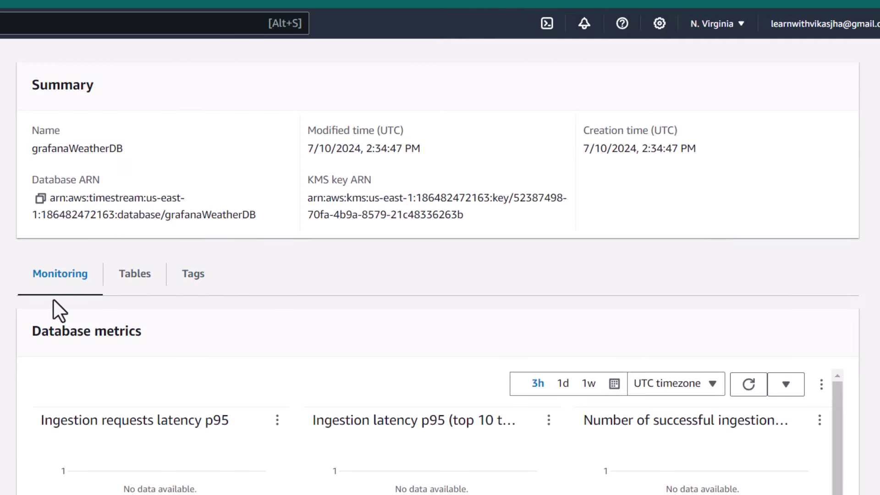
scroll(53, 300, "down", 3)
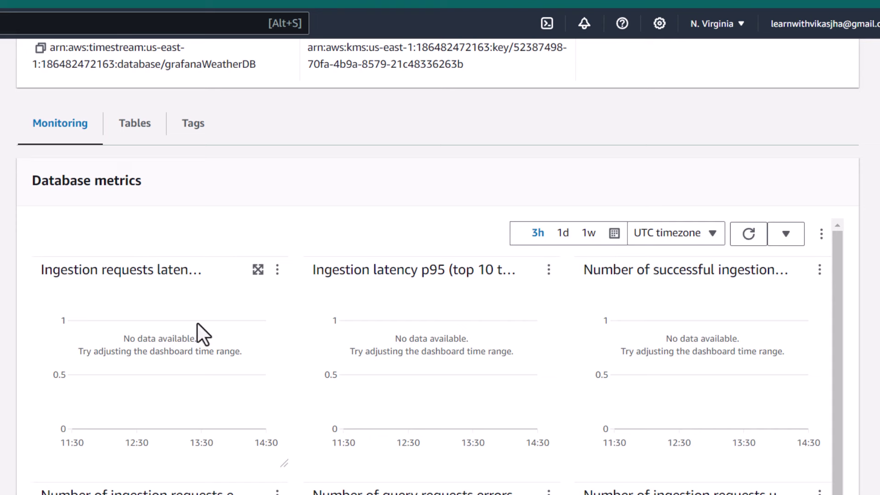
scroll(137, 204, "up", 2)
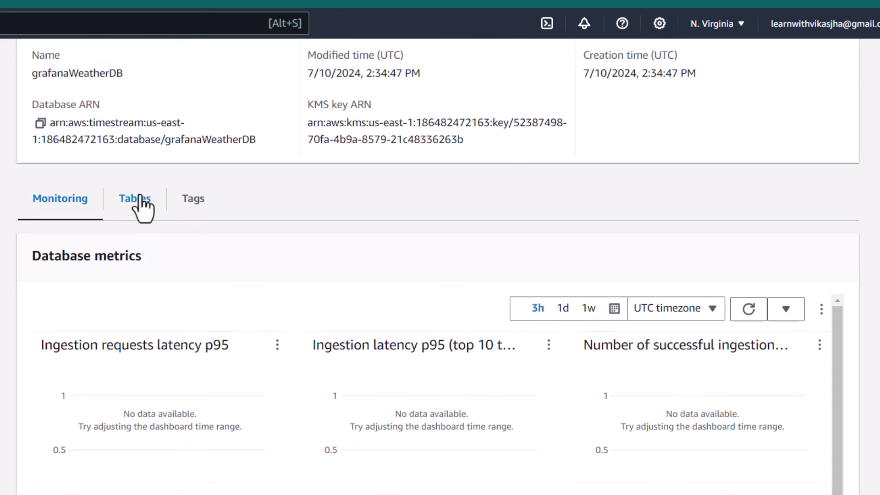
left_click(138, 204)
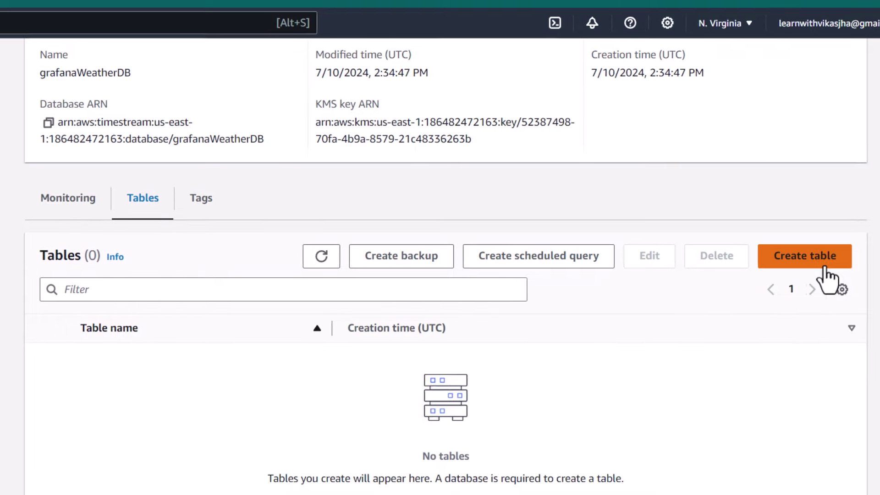
Start a new table named tempTable in grafanaWeatherDB and choose default partitioning for its partition key
left_click(816, 275)
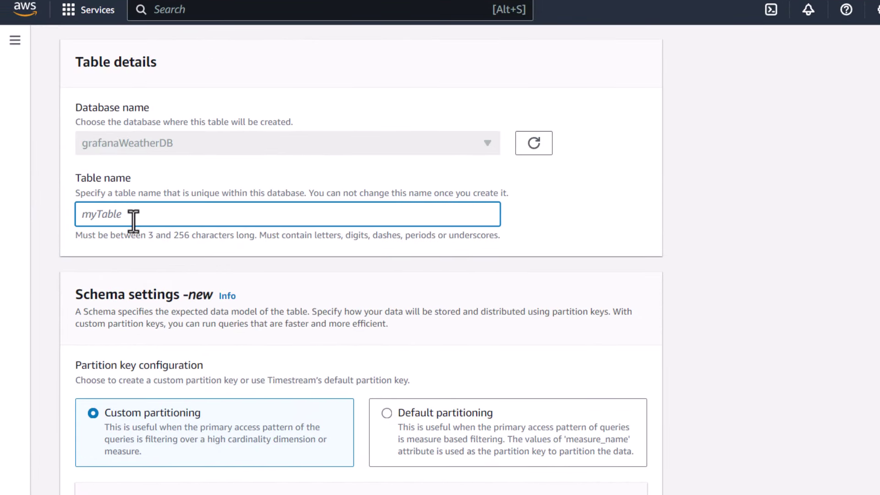
type("tempTable")
scroll(133, 222, "down", 5)
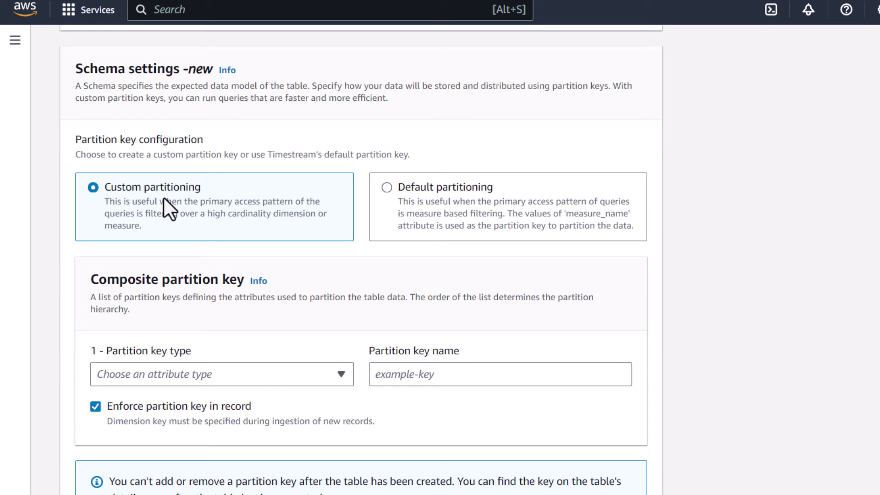
left_click(387, 190)
Set the table's memory store retention to 1 hour and its magnetic store retention to 1 day
scroll(452, 302, "down", 5)
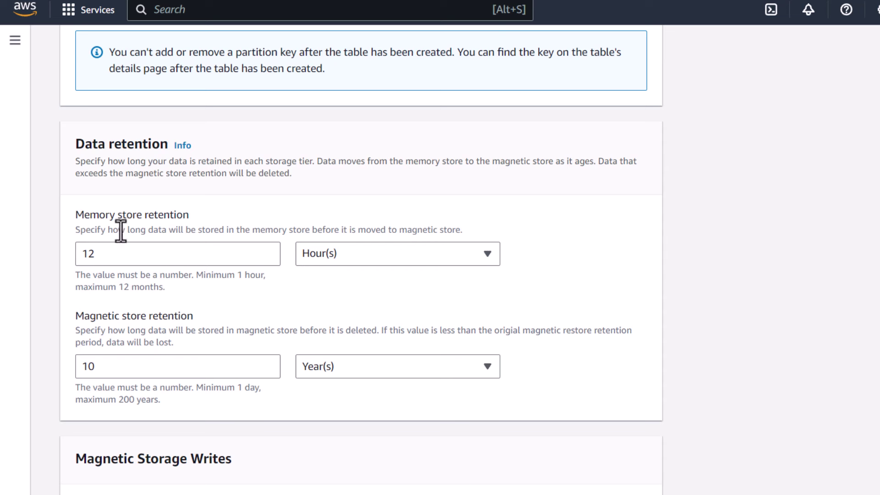
left_click_drag(111, 255, 60, 254)
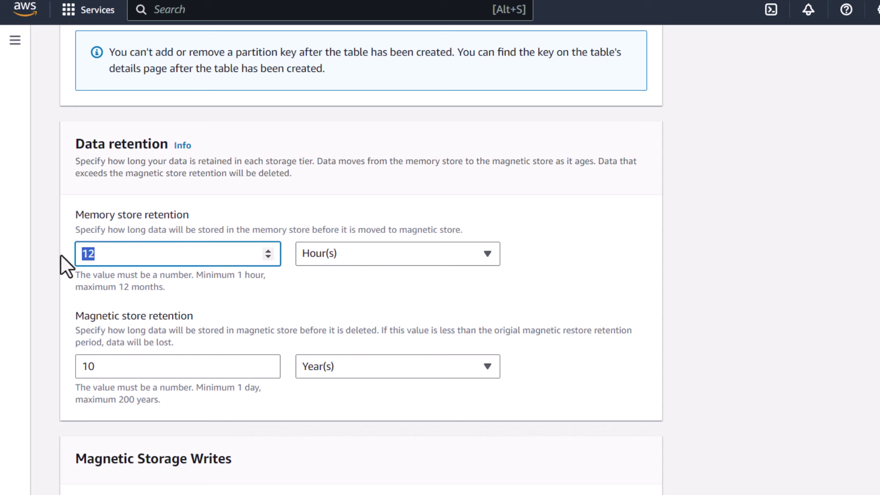
type("1")
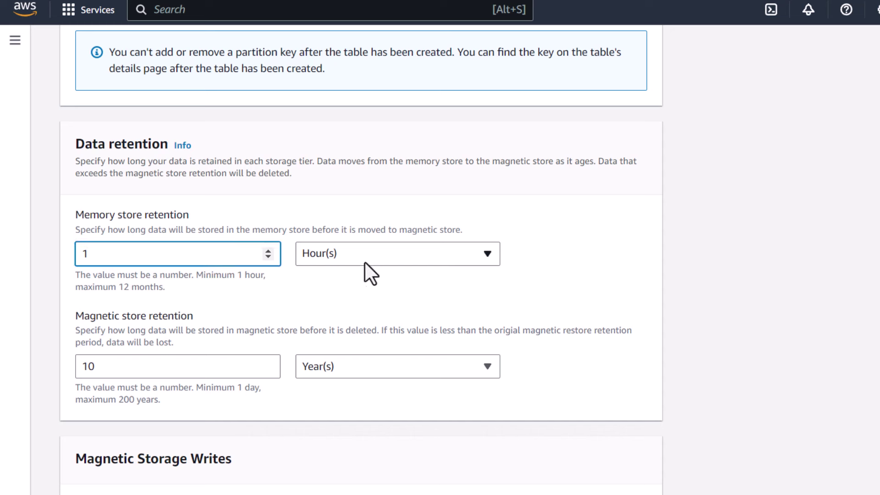
left_click_drag(140, 364, 20, 373)
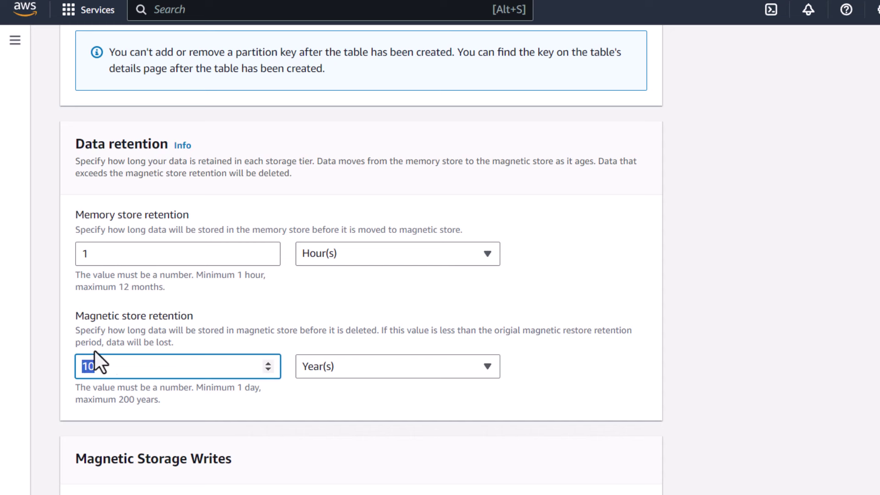
type("1")
left_click(371, 367)
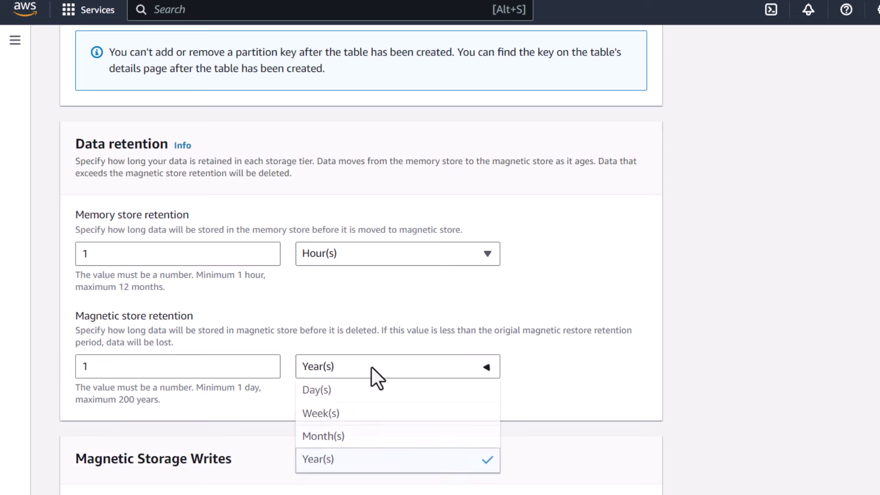
left_click(333, 391)
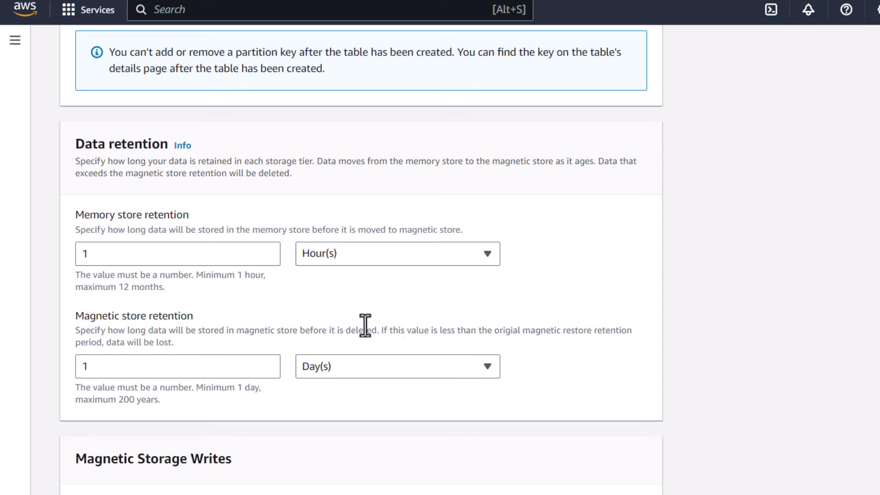
Review the magnetic storage writes, backup and tag settings, and create the table
scroll(569, 343, "down", 5)
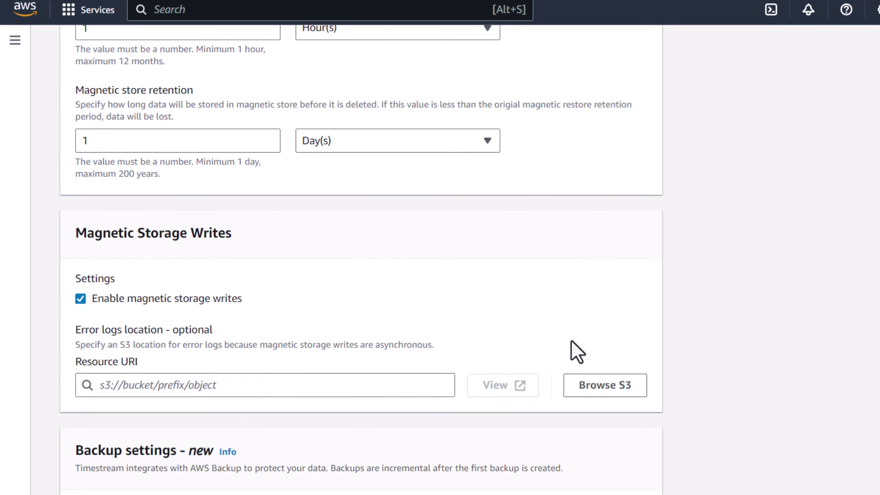
scroll(177, 224, "down", 2)
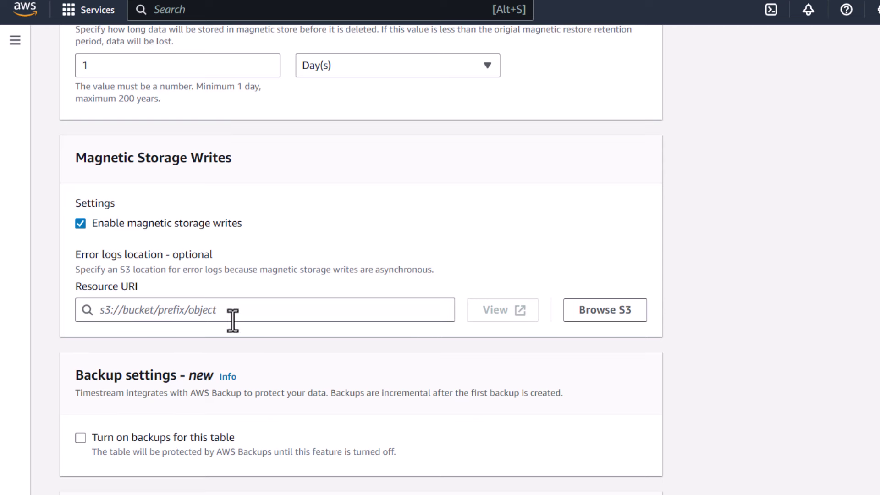
scroll(402, 286, "down", 4)
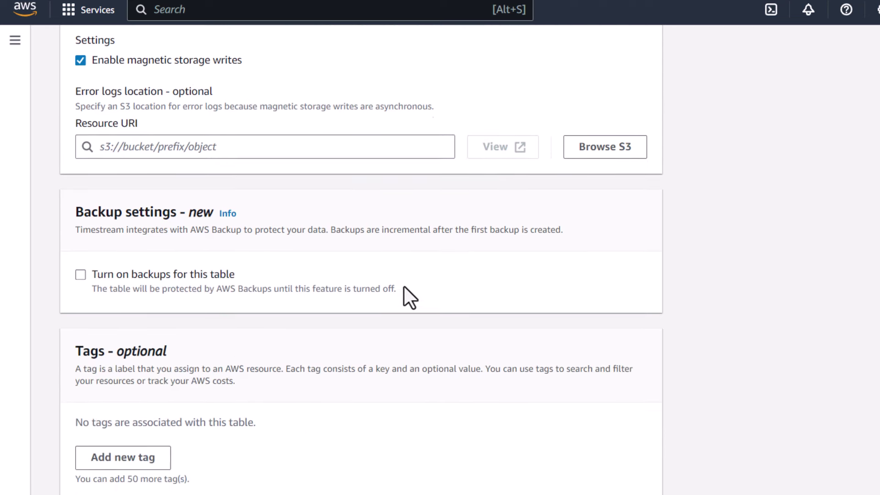
scroll(649, 467, "down", 1)
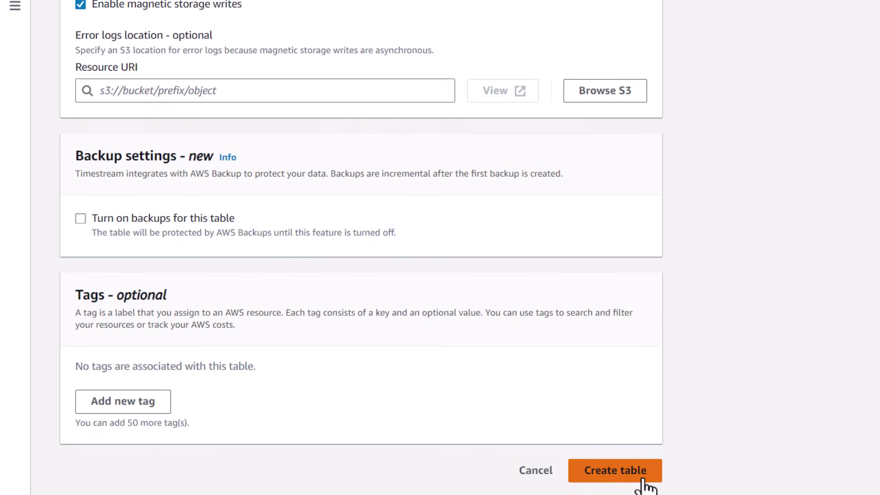
left_click(642, 478)
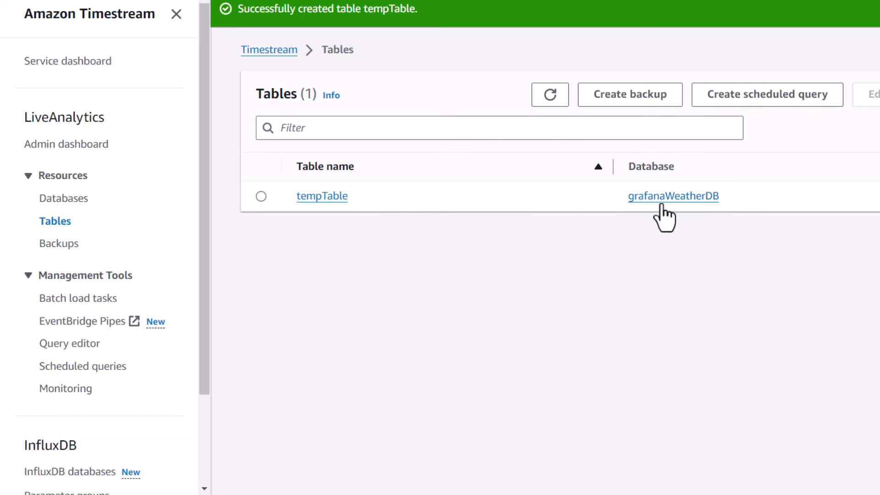
Open the details of tempTable and bring up a query for this table in the query editor
left_click(315, 197)
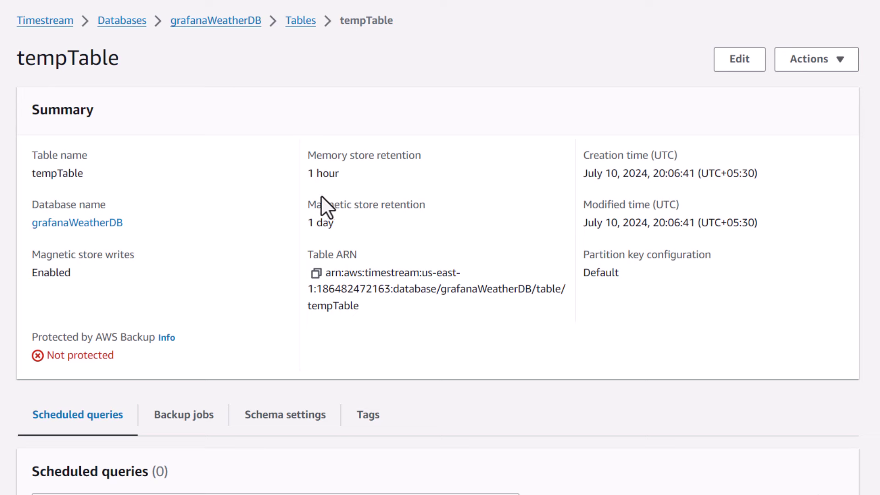
left_click(843, 65)
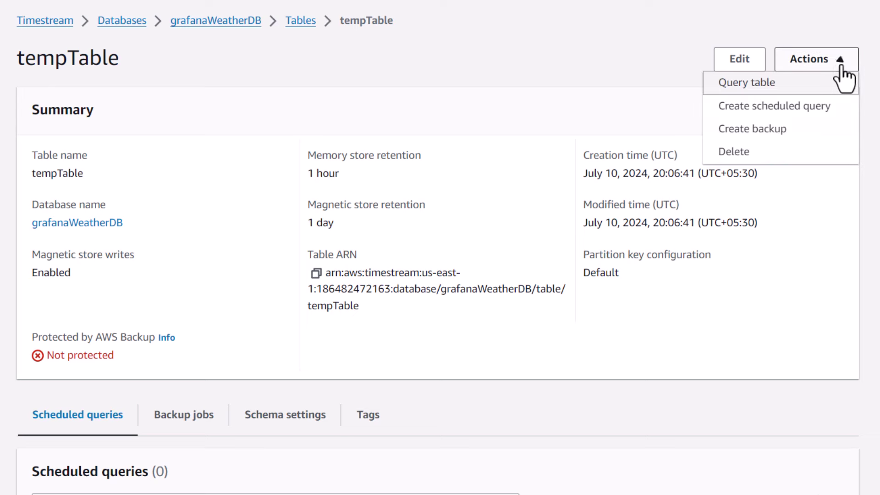
left_click(783, 90)
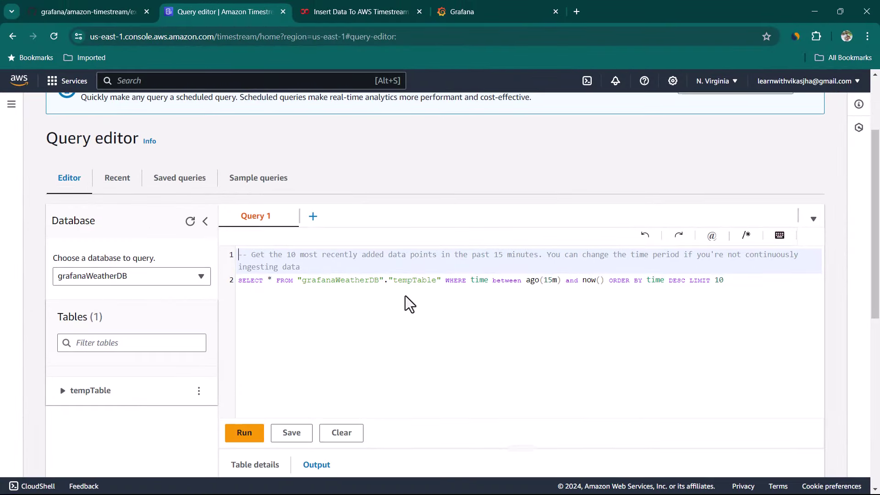
Replace the whole default query text with select * from grafanaWeatherDB."tempTable"
left_click(405, 296)
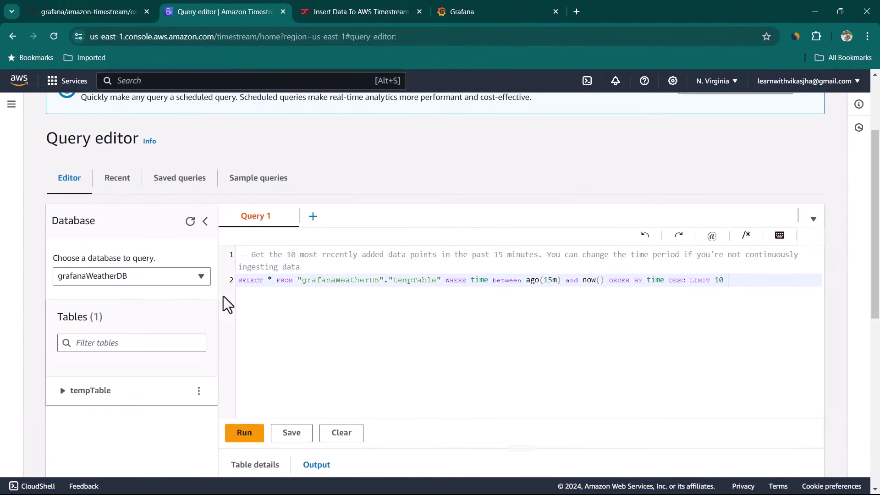
scroll(302, 256, "down", 1)
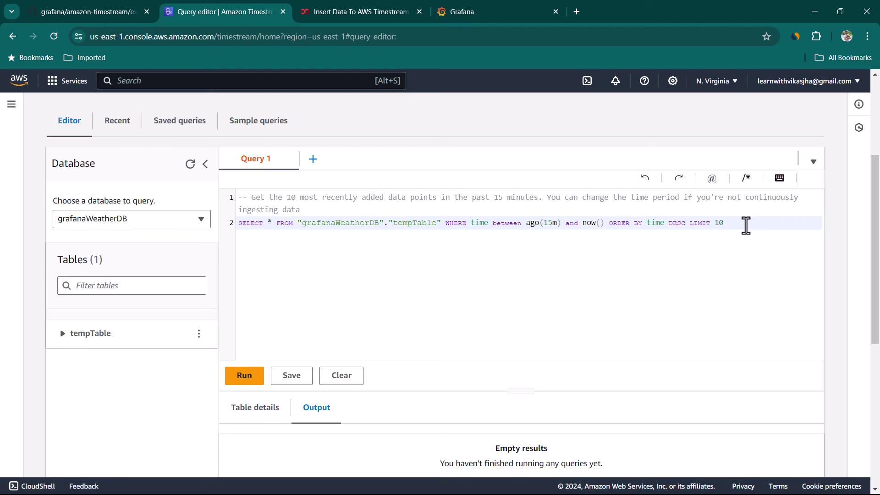
left_click_drag(752, 223, 225, 211)
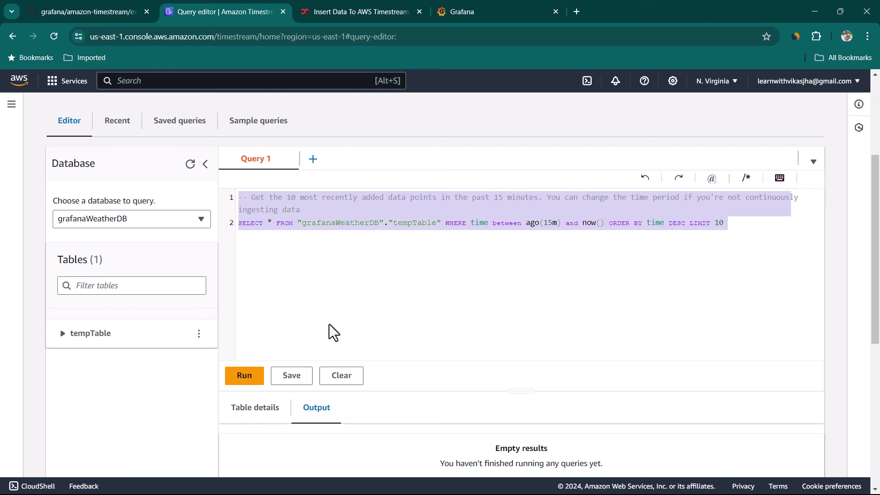
key("BackSpace")
type("s")
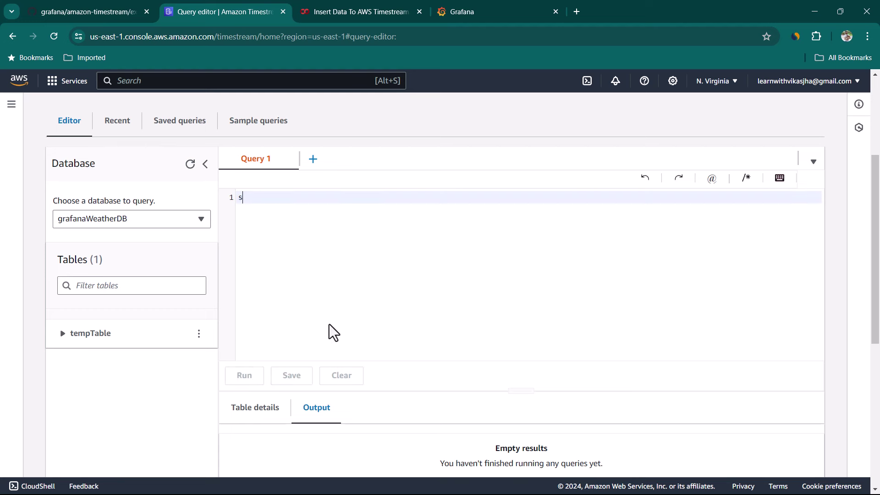
type("elect * from grafanaWeatherD")
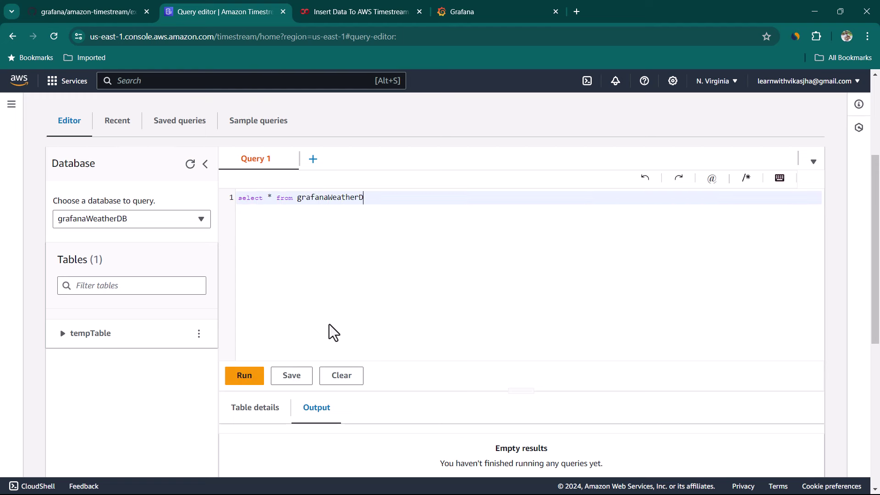
type(".")
key("Return")
Run the select query on tempTable and check its status and response in the output
left_click(245, 378)
scroll(458, 389, "down", 2)
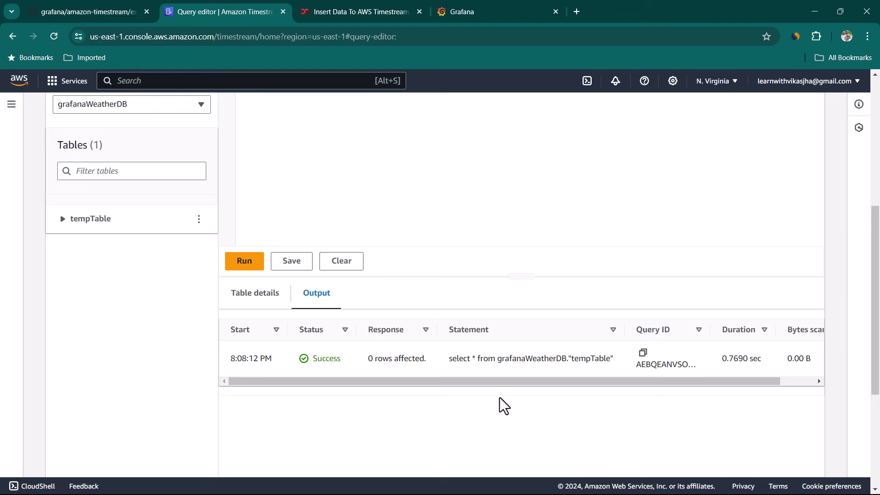
scroll(499, 398, "up", 2)
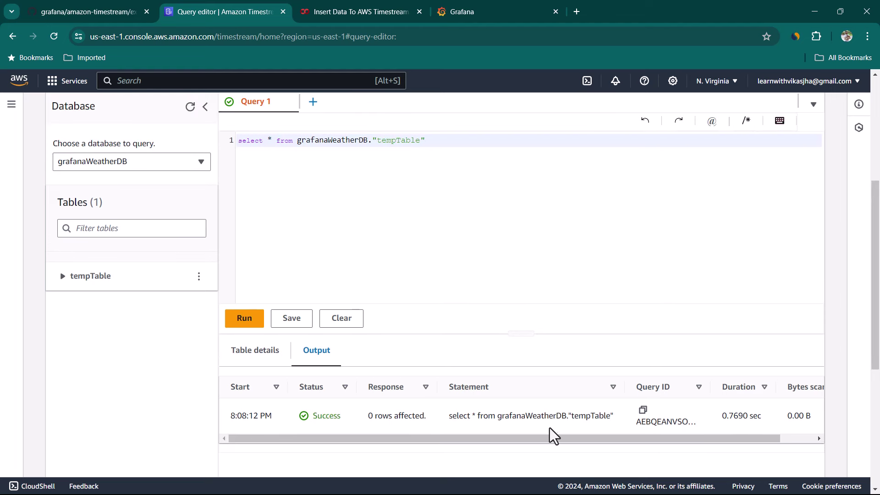
Switch to example.md on GitHub, review the Python program that inserts random weather data into Timestream, and copy its code
scroll(543, 423, "up", 2)
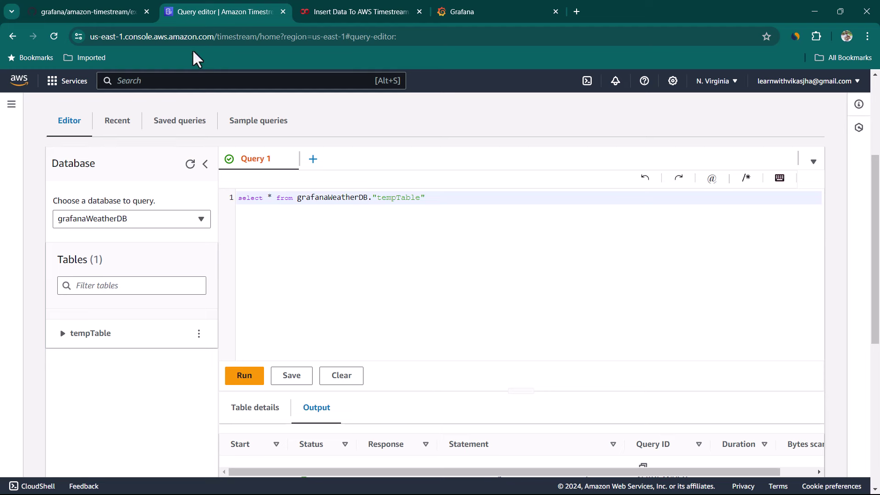
left_click(154, 10)
scroll(303, 322, "down", 1)
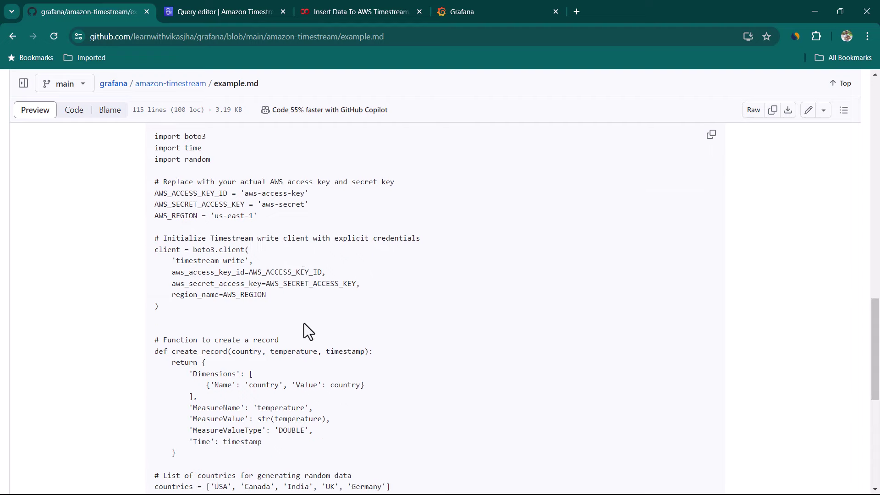
scroll(293, 307, "down", 4)
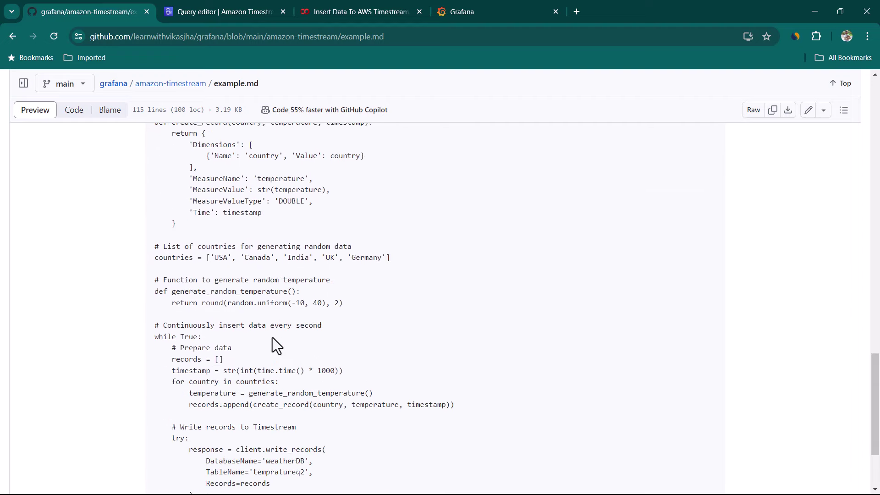
scroll(275, 334, "up", 8)
left_click(711, 193)
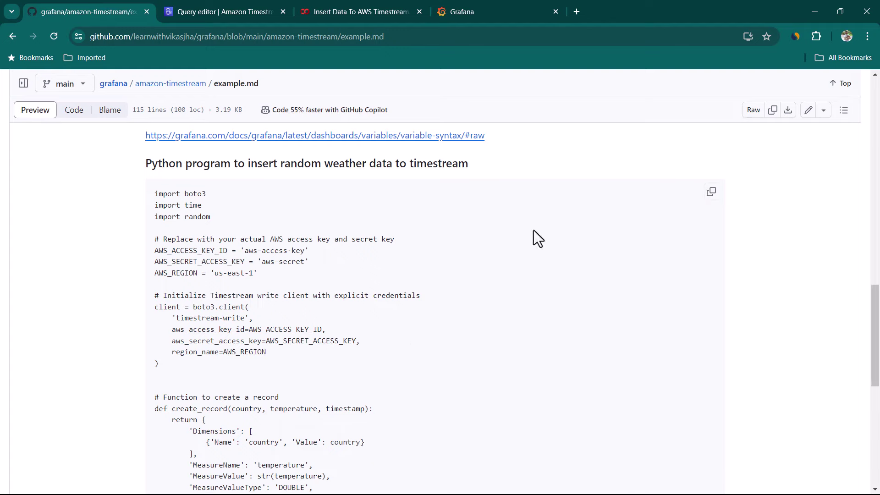
Switch to the Colab notebook Insert Data To AWS Timestream.ipynb and examine its AWS access key and secret key variables
left_click(350, 10)
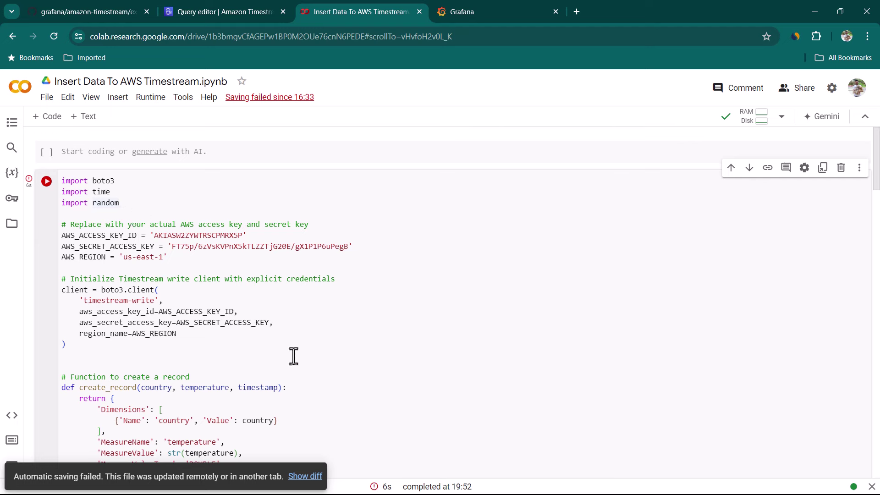
left_click_drag(154, 235, 238, 235)
left_click_drag(172, 248, 348, 246)
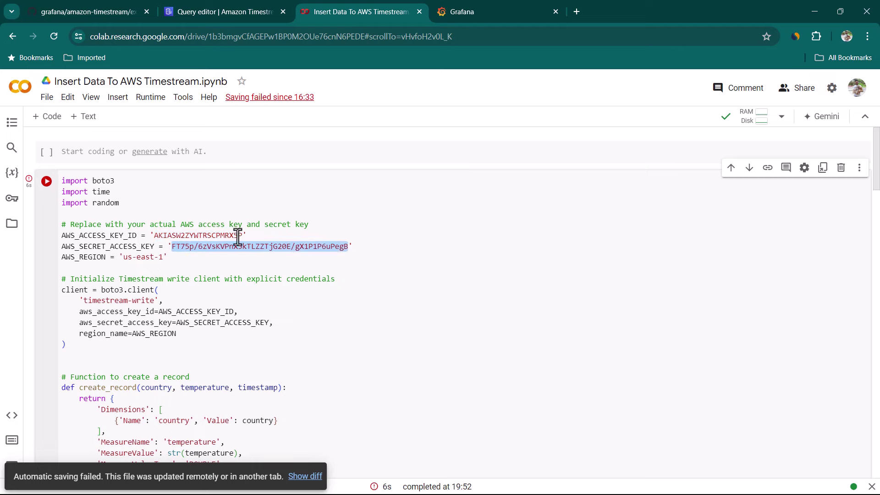
Open the AWS console home in a separate browser tab and go to the IAM service
left_click(256, 10)
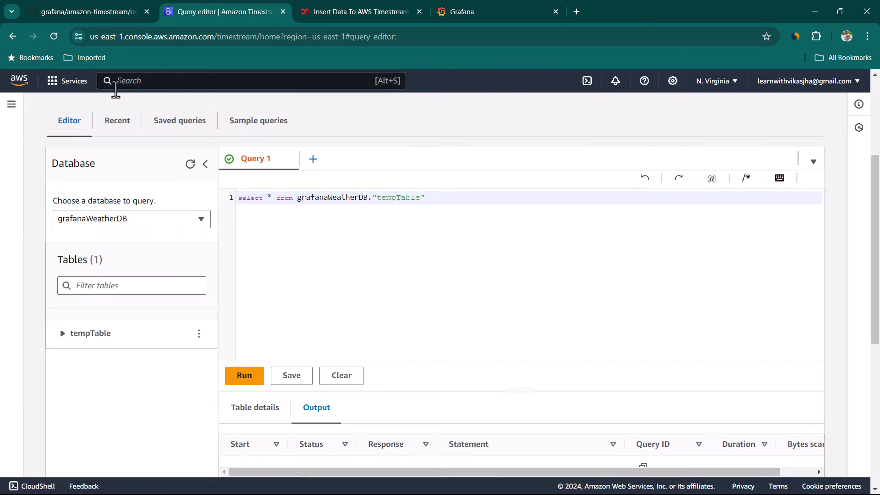
middle_click(22, 83)
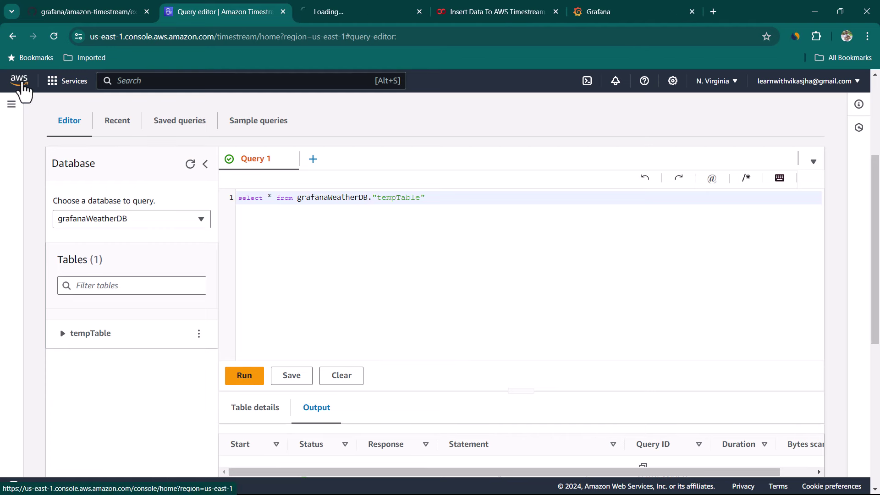
left_click(344, 6)
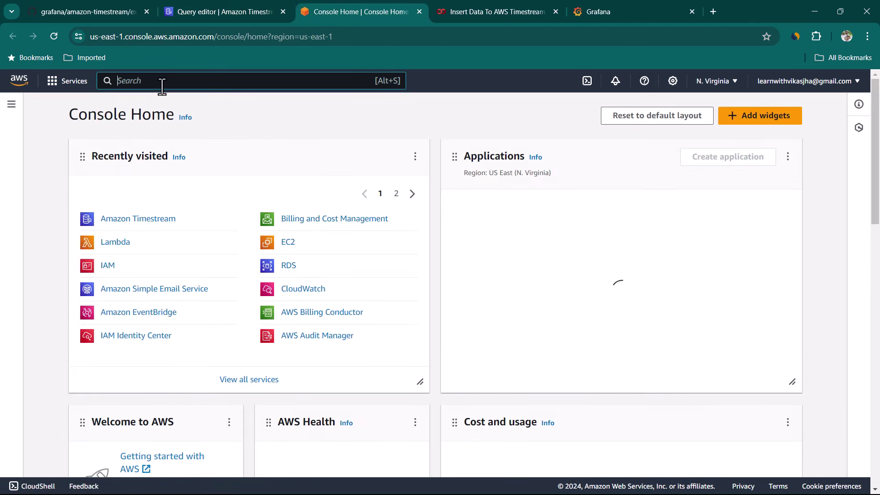
left_click(162, 86)
type("iam")
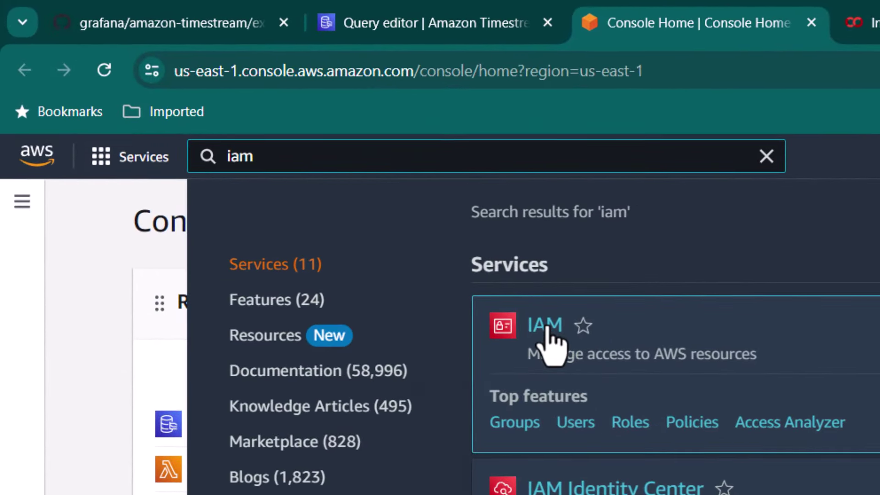
left_click(545, 327)
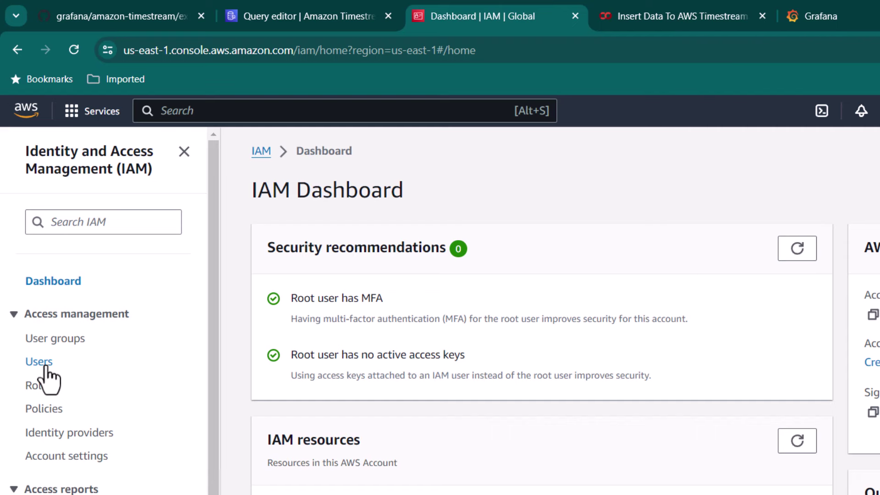
Start creating an IAM user named grafana-demo-user without console access and proceed to its permissions
left_click(45, 367)
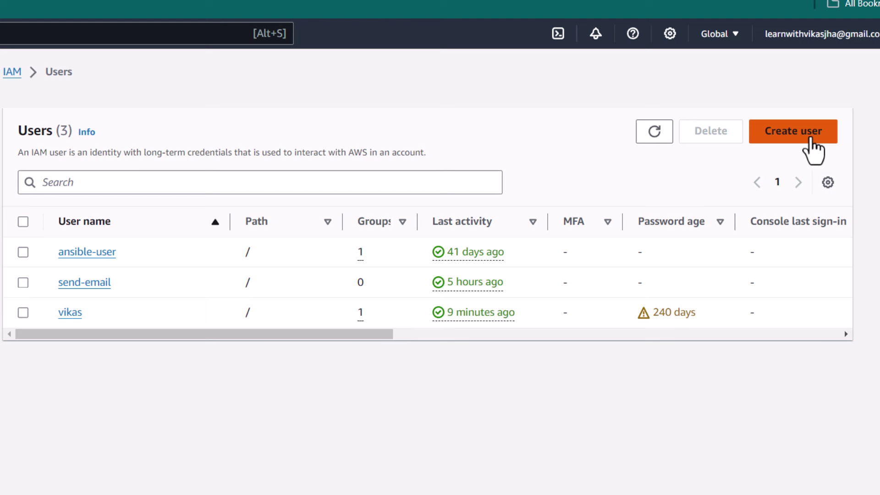
left_click(877, 167)
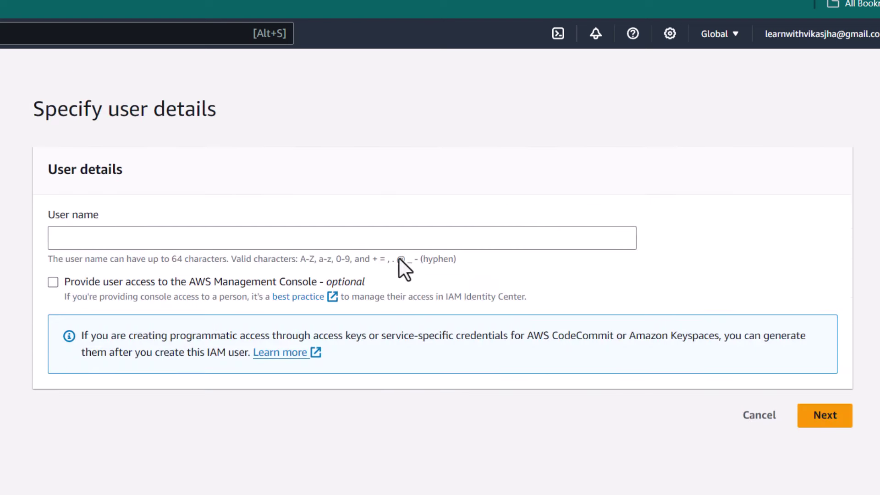
left_click(105, 240)
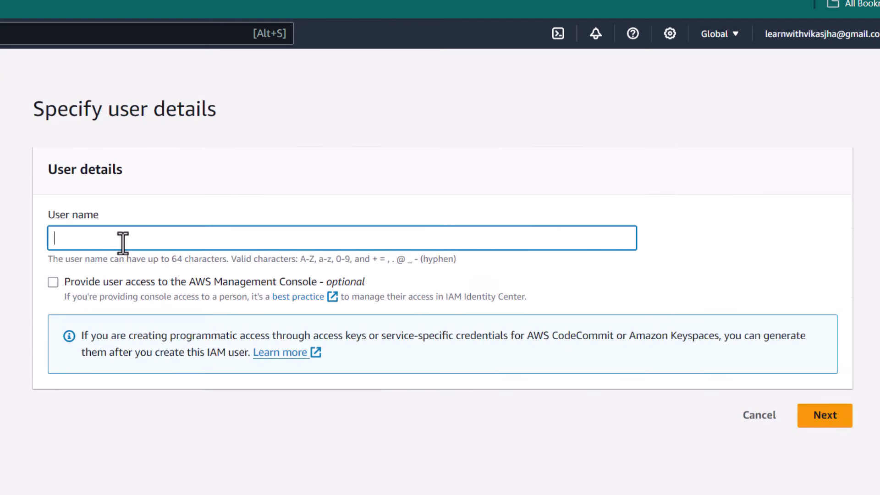
type("grafana-demo-user")
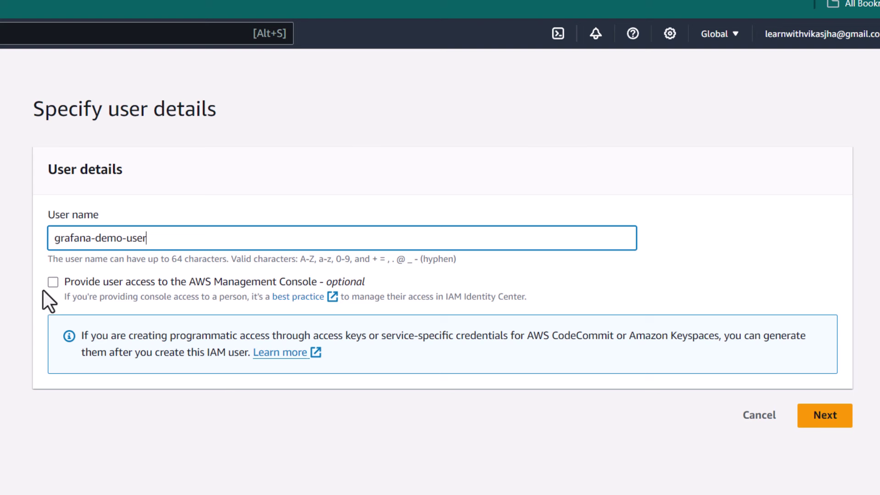
left_click(824, 416)
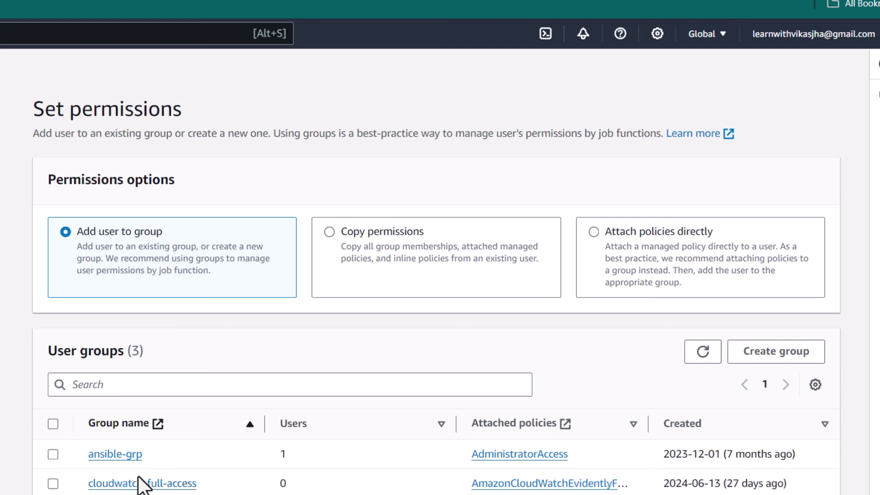
Attach the AmazonTimestreamFullAccess policy directly to the new user and create the user
left_click(594, 232)
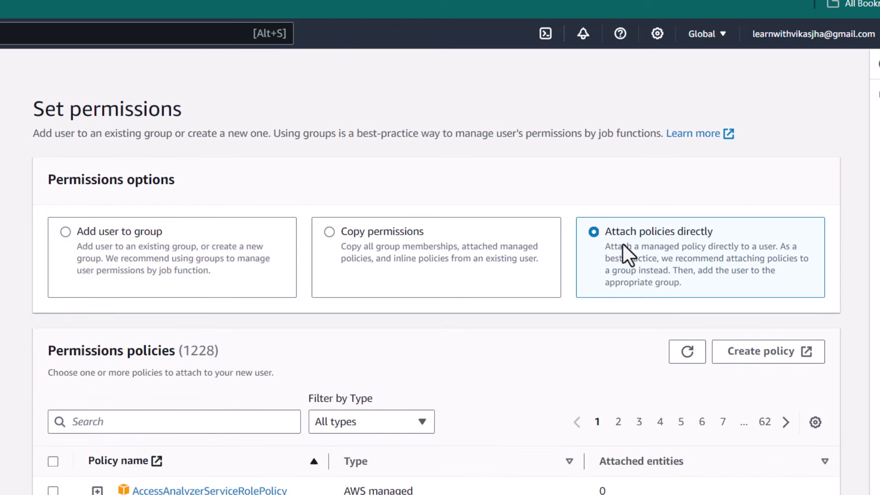
scroll(191, 297, "down", 3)
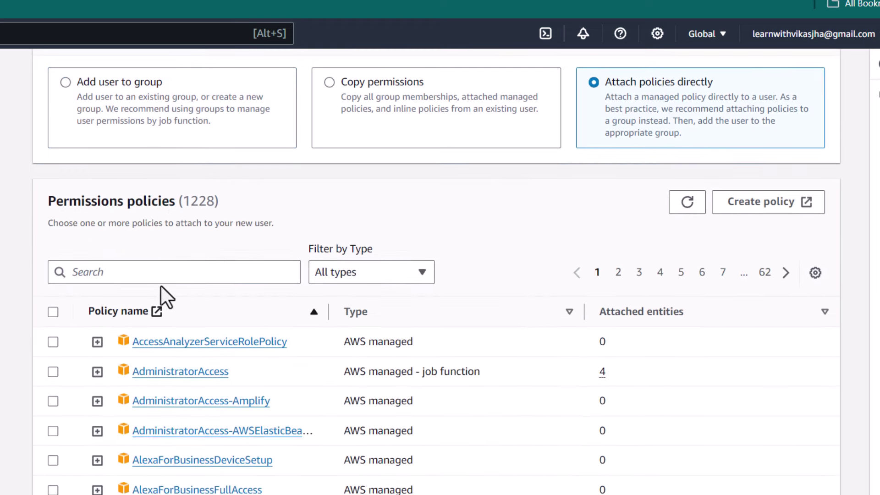
left_click(180, 271)
type("times")
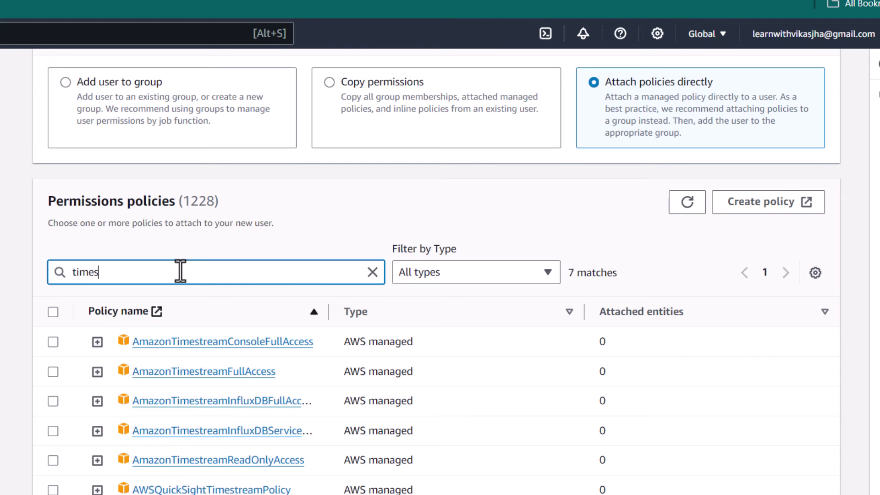
type("tream")
left_click(53, 372)
scroll(460, 397, "down", 3)
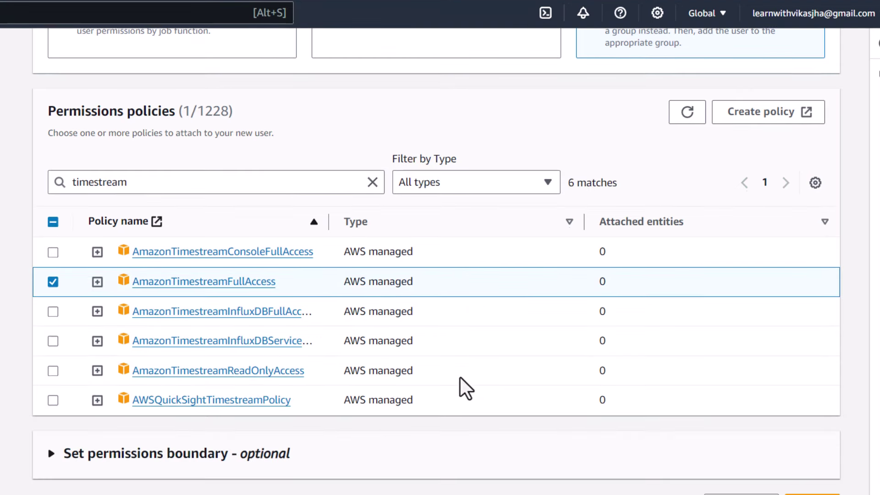
left_click(817, 477)
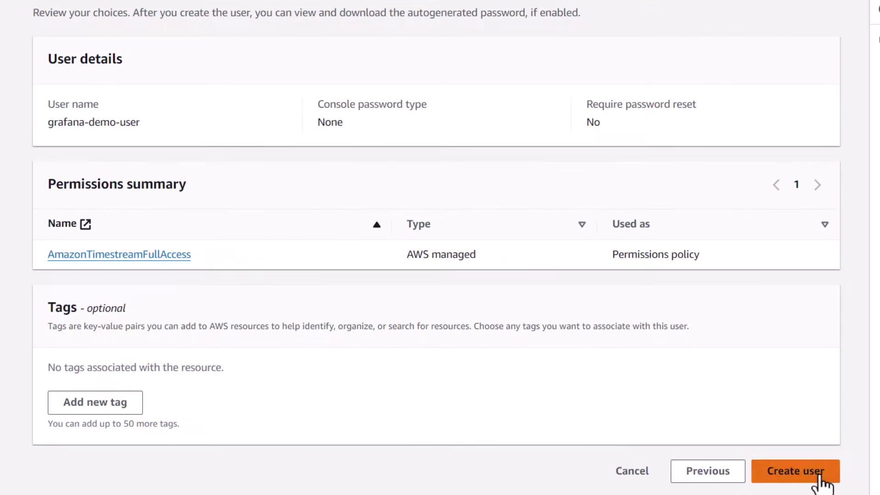
left_click(814, 479)
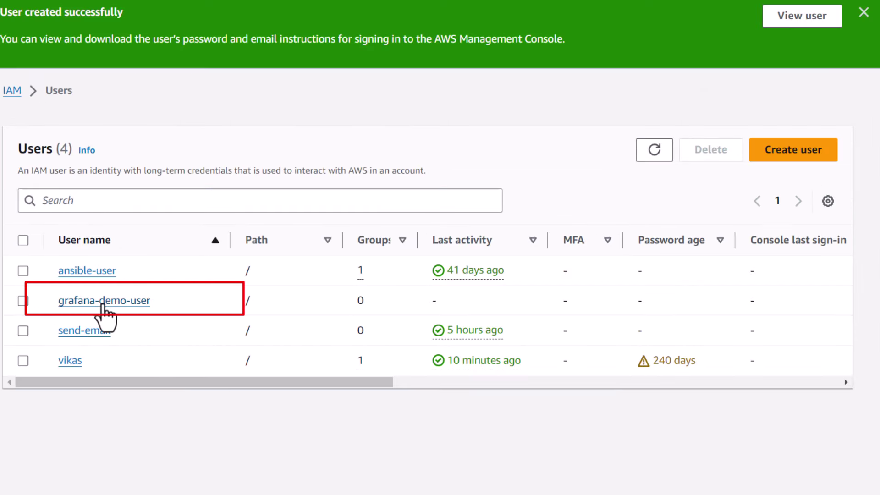
Create an access key for grafana-demo-user with the use case Application running outside AWS and no description tag
left_click(125, 306)
left_click_drag(7, 56, 178, 55)
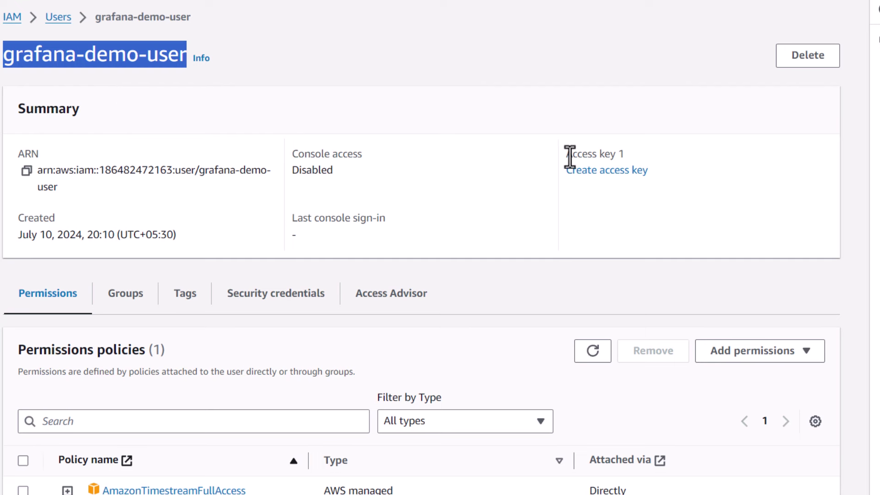
left_click(623, 174)
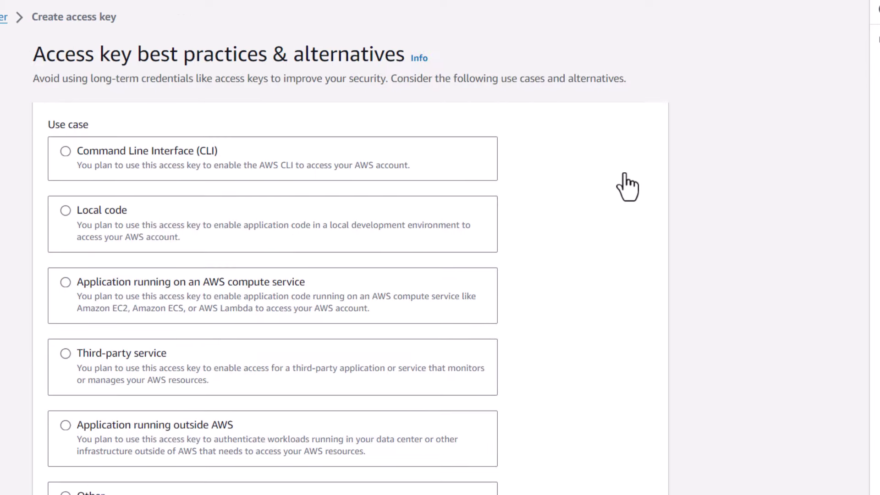
scroll(216, 140, "down", 2)
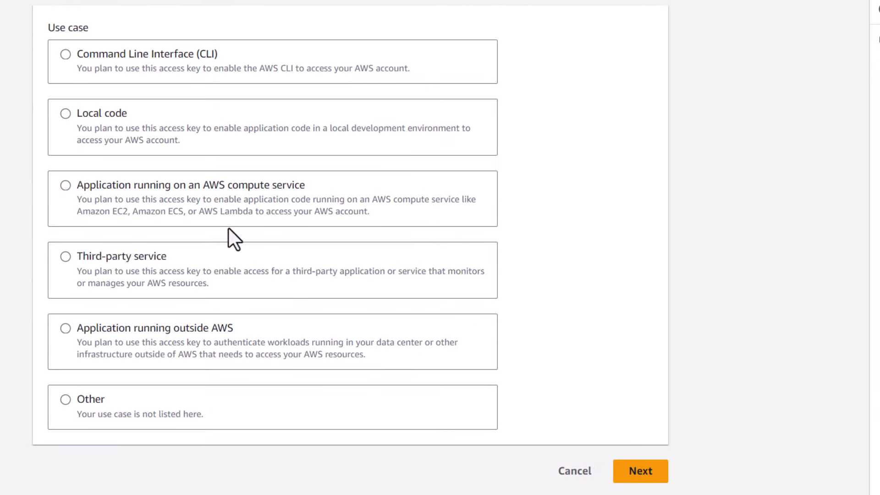
left_click(67, 330)
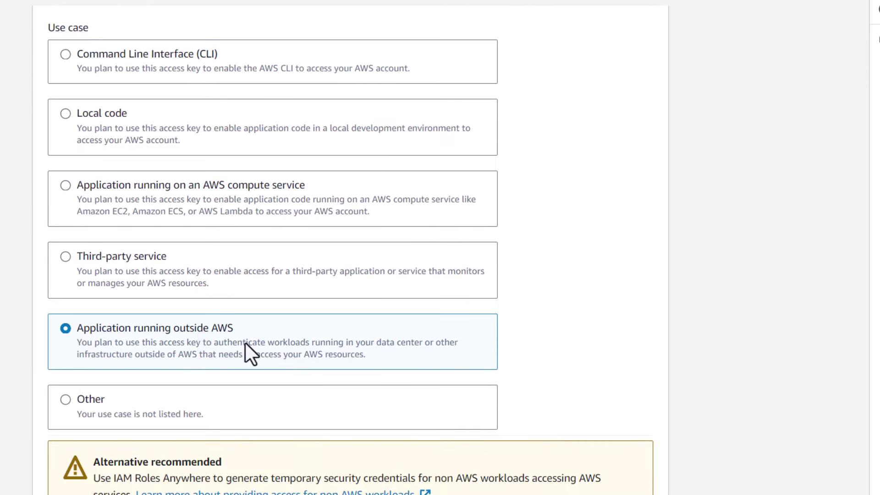
scroll(307, 339, "down", 2)
left_click(656, 475)
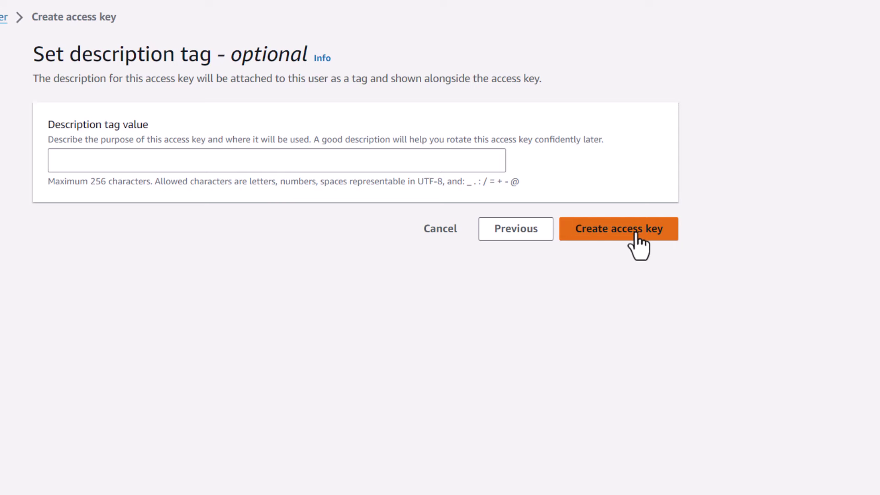
left_click(651, 235)
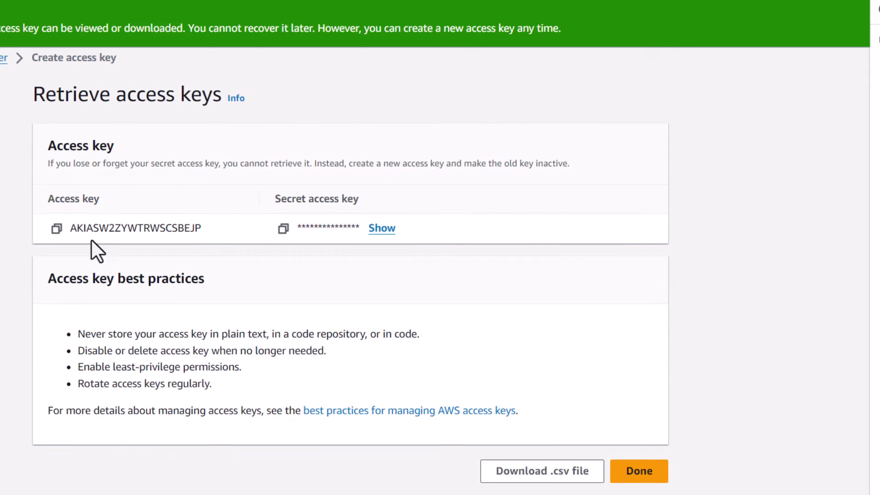
Copy the new access key and paste it as the AWS_ACCESS_KEY_ID value in the Colab notebook
left_click(57, 229)
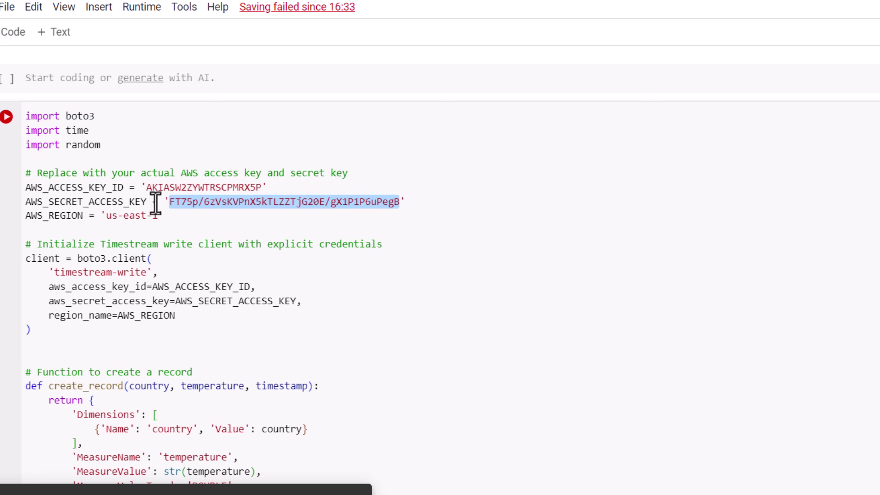
left_click_drag(145, 187, 260, 188)
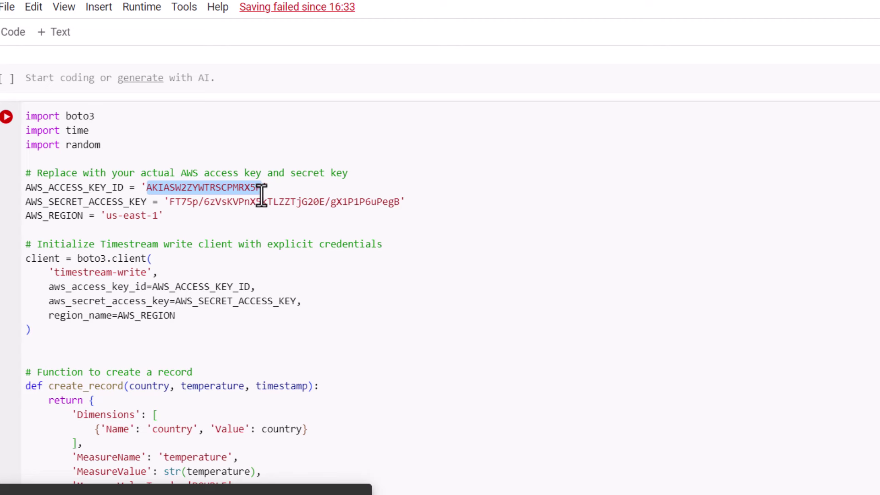
key("ctrl+v")
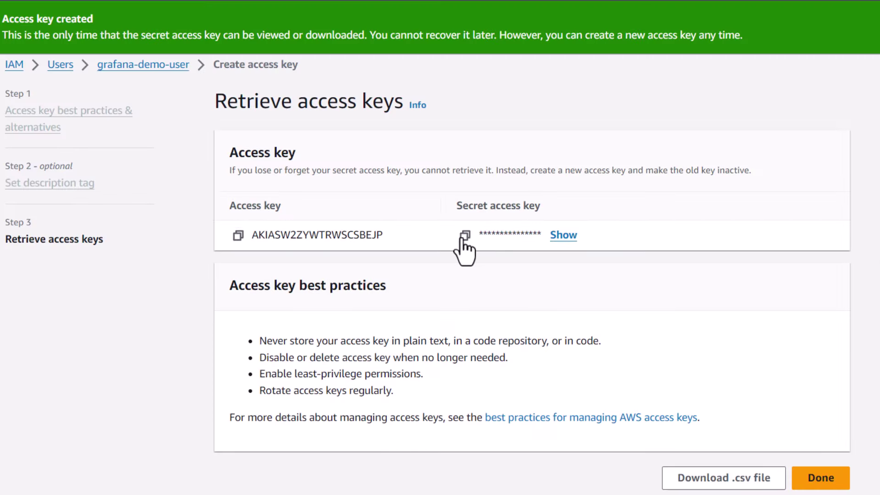
Replace the AWS_SECRET_ACCESS_KEY value in the notebook with the copied secret access key, keeping the key retrieval page open
left_click(465, 235)
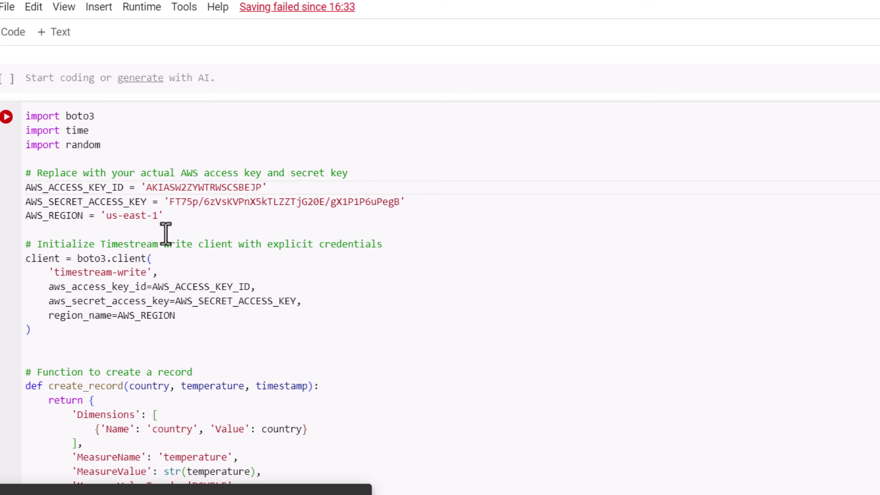
left_click_drag(170, 202, 399, 201)
key("ctrl+v")
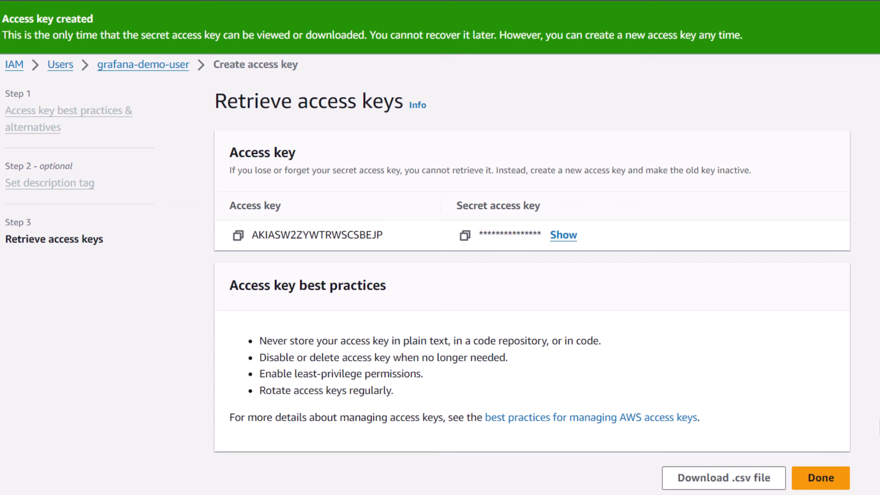
left_click(822, 479)
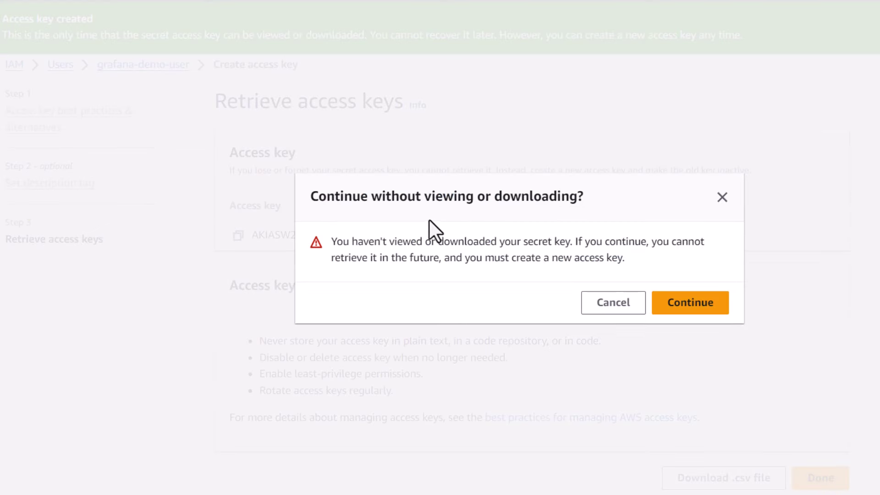
left_click(613, 304)
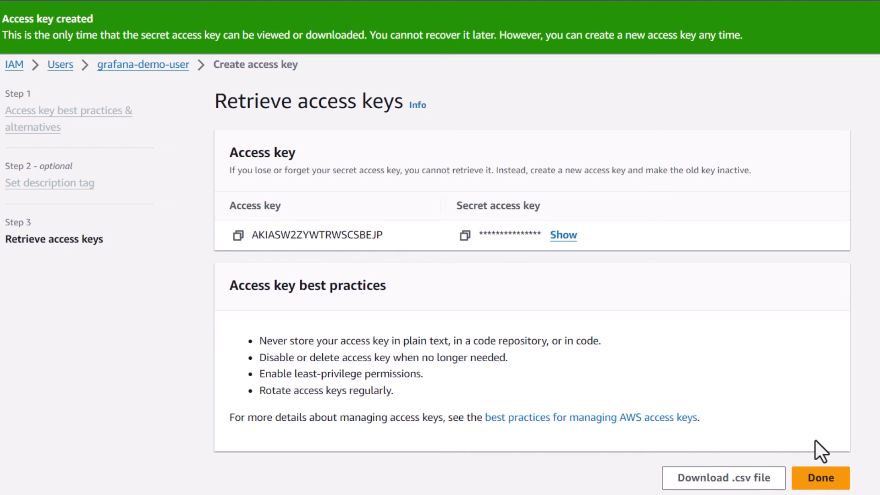
Finish the access key creation without viewing or downloading the secret key, and return to grafana-demo-user's details
left_click(820, 477)
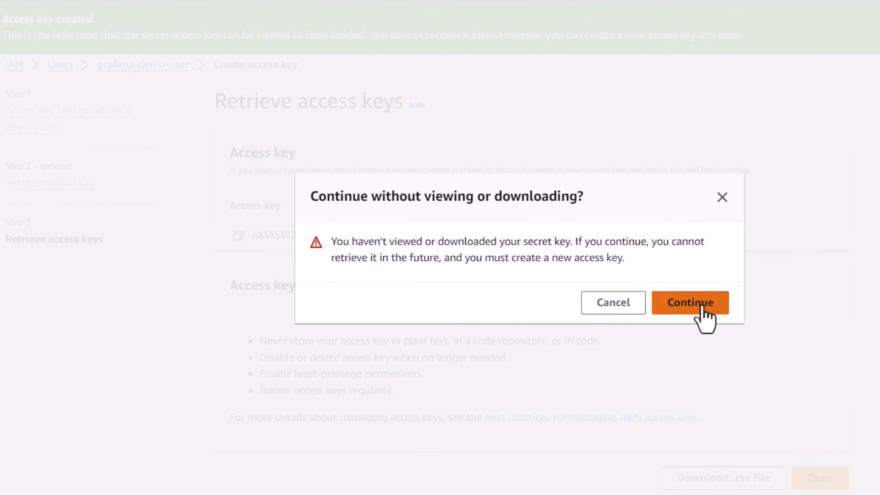
left_click(702, 308)
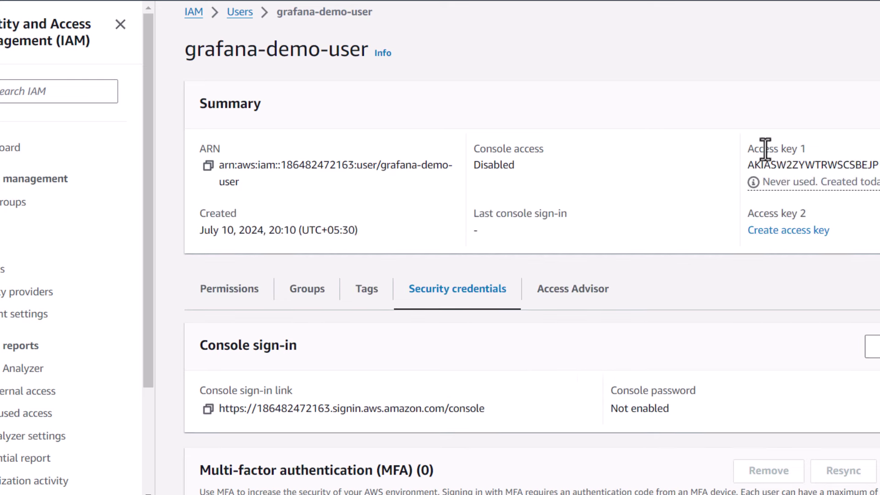
left_click_drag(760, 165, 814, 165)
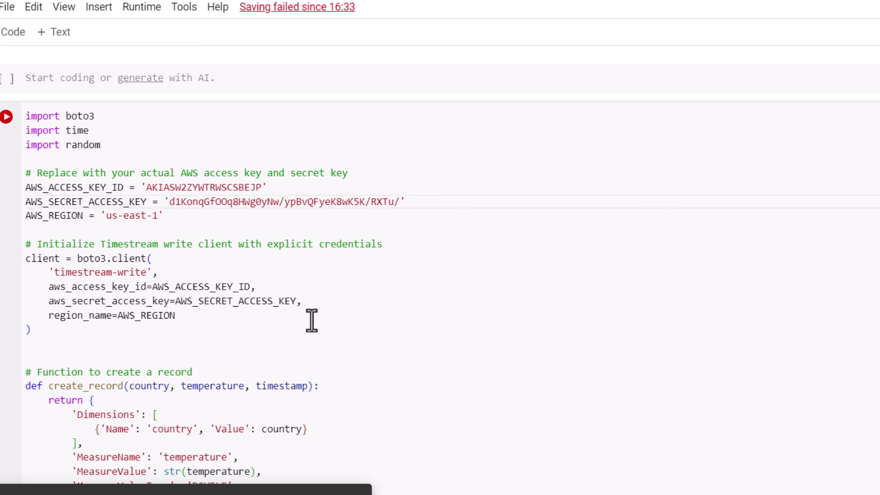
Replace the DatabaseName value in the Colab notebook's write_records call with grafanaWeatherDB copied from the Timestream query
left_click(195, 314)
scroll(239, 247, "down", 3)
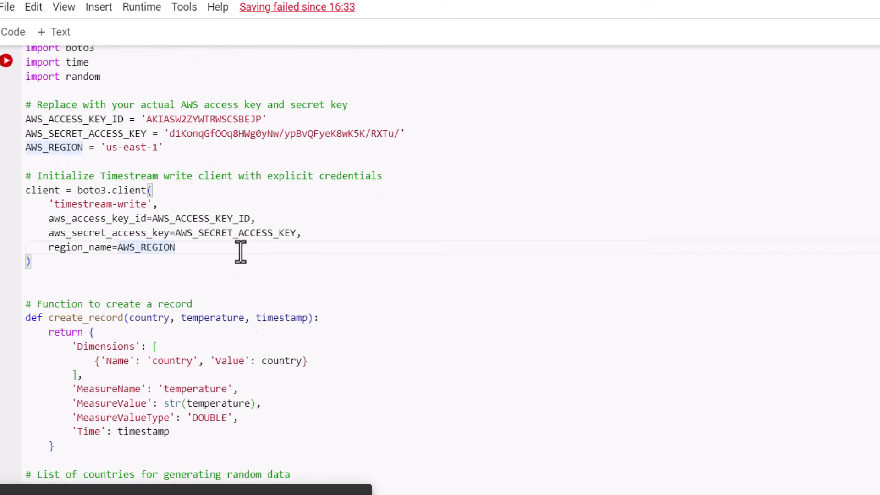
scroll(243, 243, "down", 8)
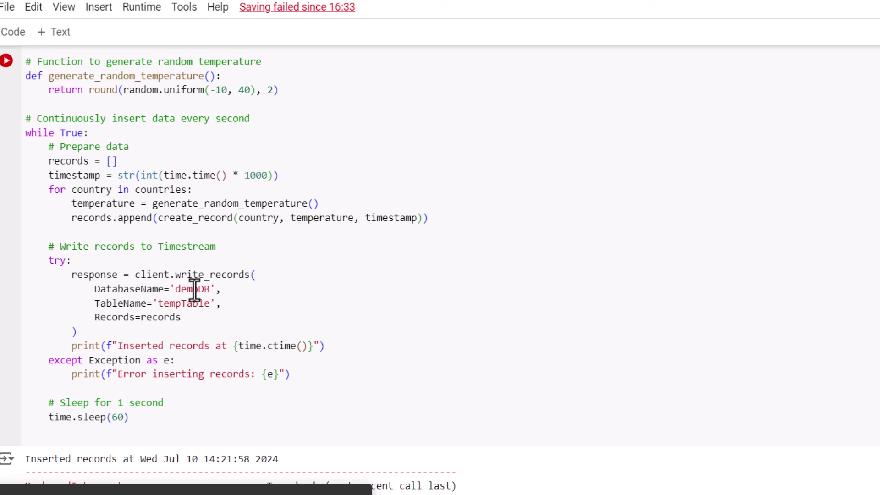
left_click_drag(215, 302, 137, 287)
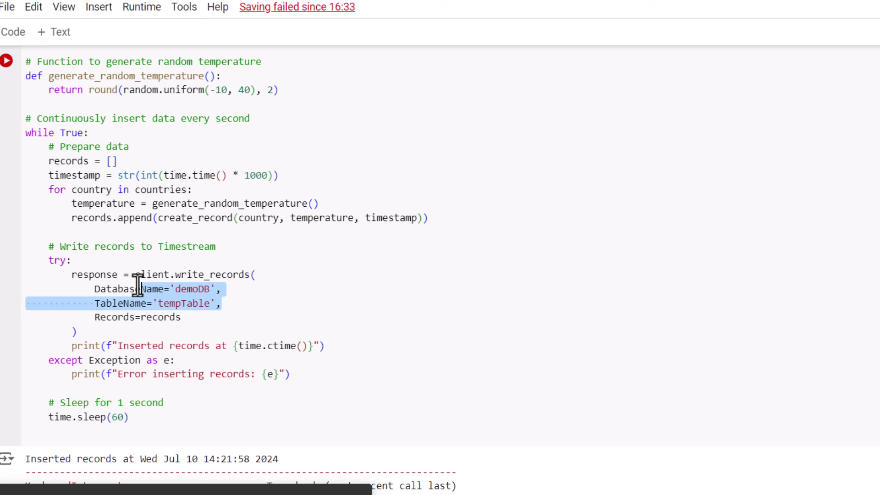
left_click(281, 306)
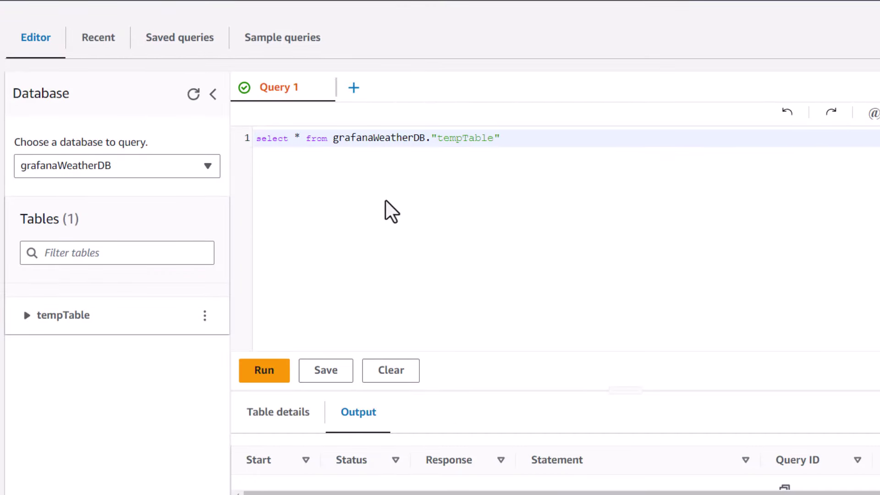
double_click(363, 137)
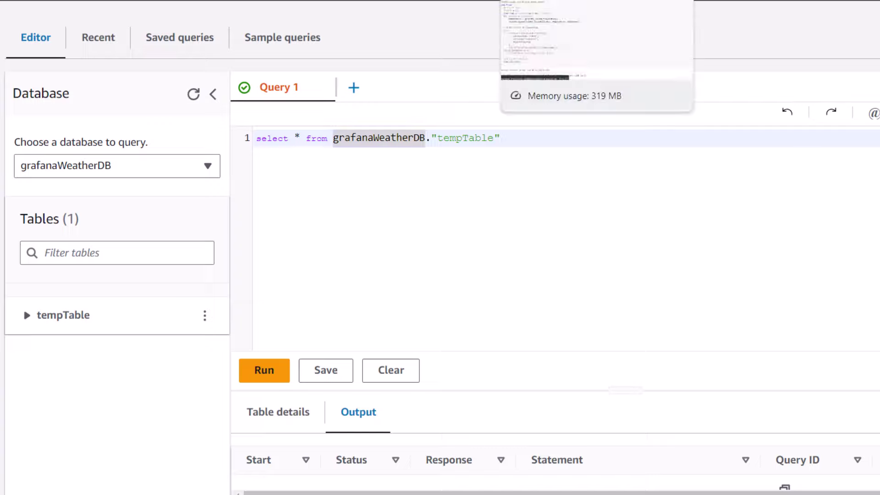
left_click(550, 1)
double_click(191, 289)
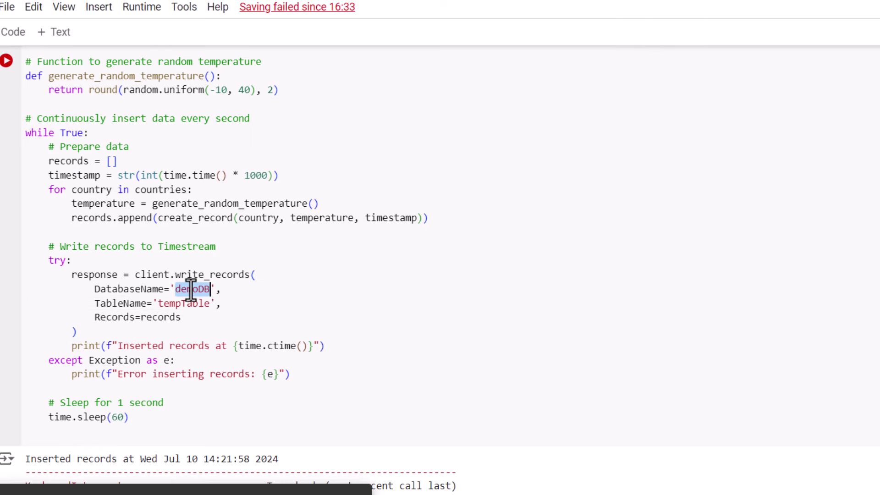
key("ctrl+v")
Match the TableName value in the write_records call to tempTable from the Timestream query
key("ctrl+Tab")
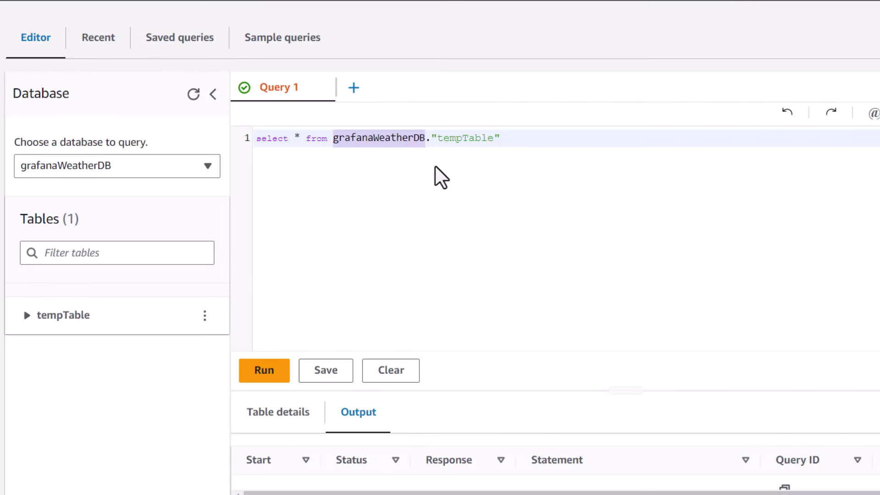
key("ctrl+shift+Tab")
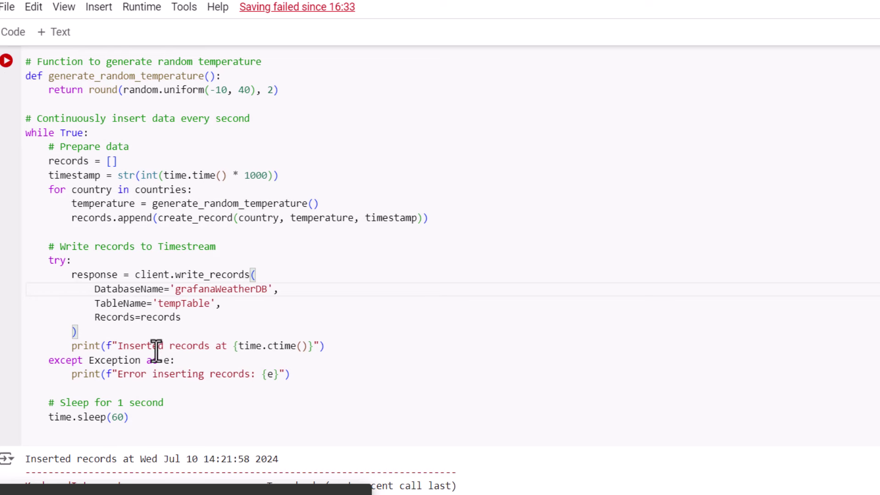
double_click(183, 303)
Run the notebook cell that inserts the random temperature records and check its output line
scroll(203, 209, "down", 2)
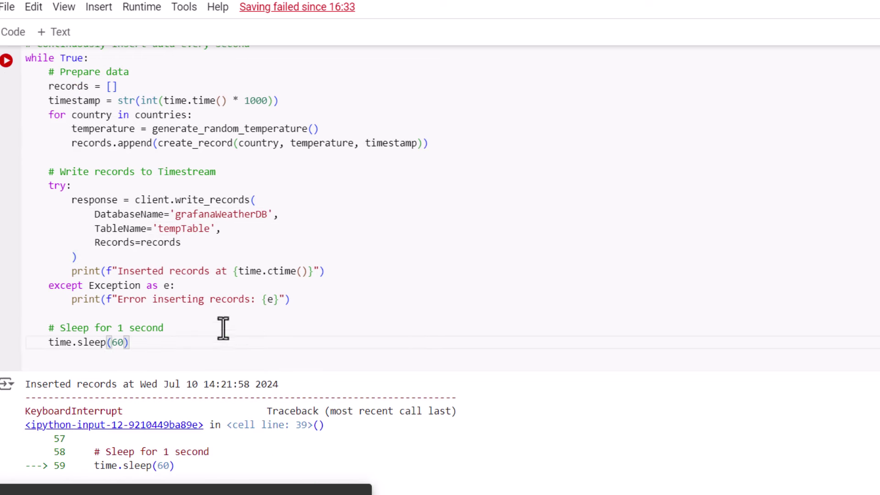
left_click(6, 60)
scroll(121, 211, "down", 2)
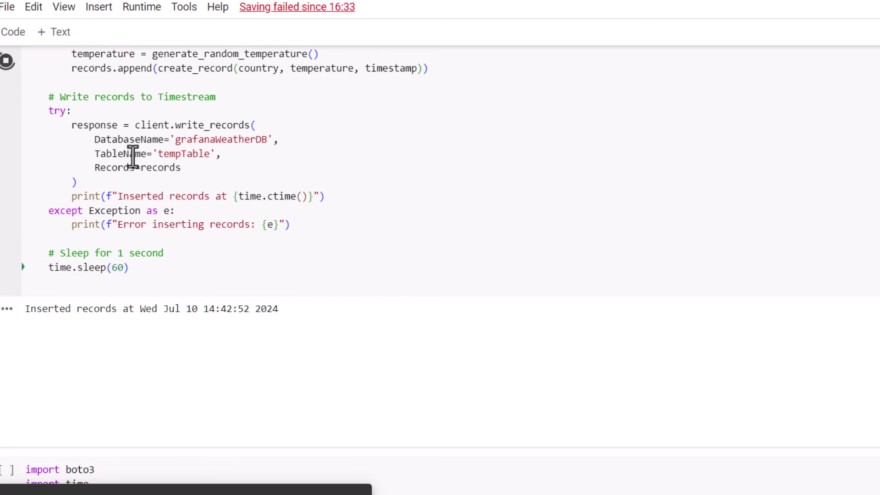
left_click_drag(36, 308, 299, 330)
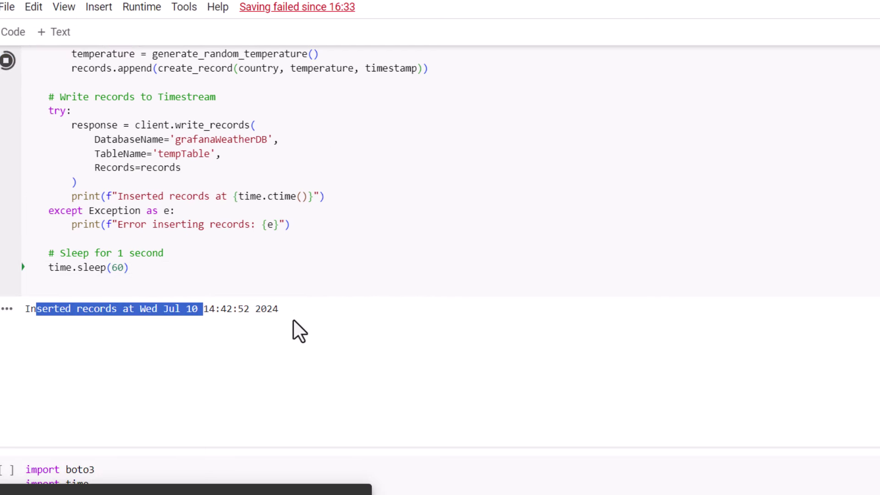
left_click(299, 330)
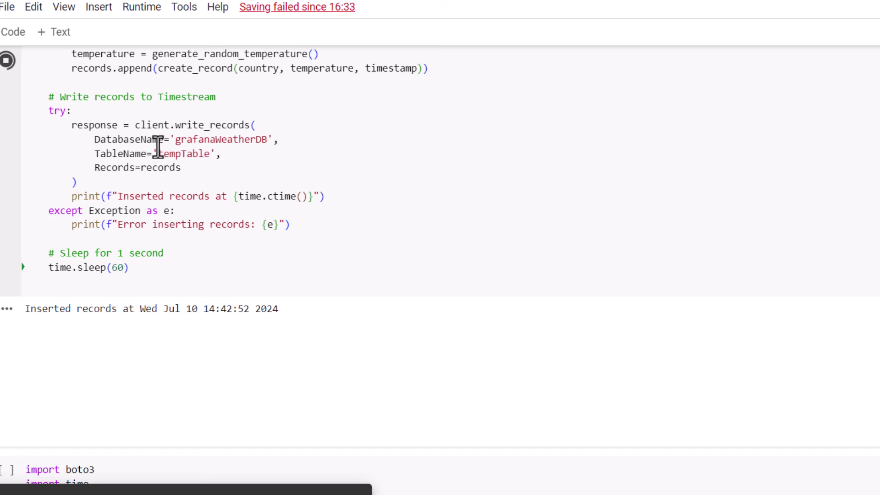
left_click(171, 243)
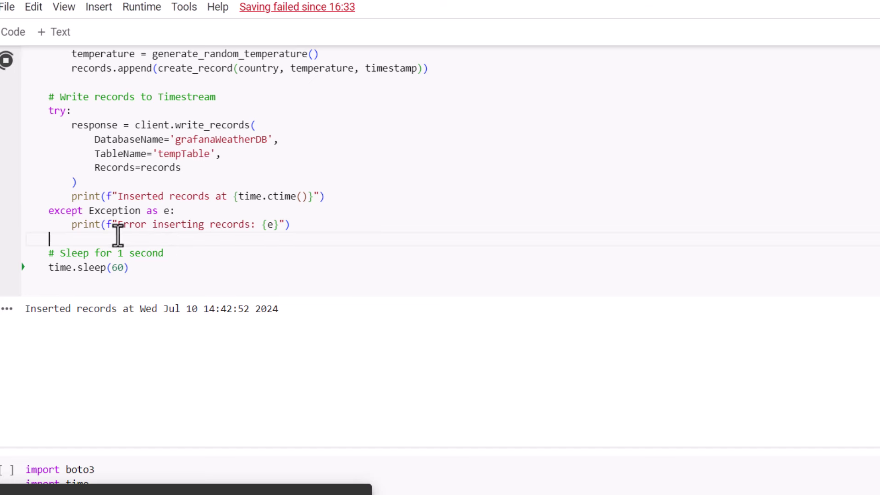
Review the time.sleep(60) interval at the end of the running script and the boto3 import at its start
left_click_drag(134, 269, 48, 268)
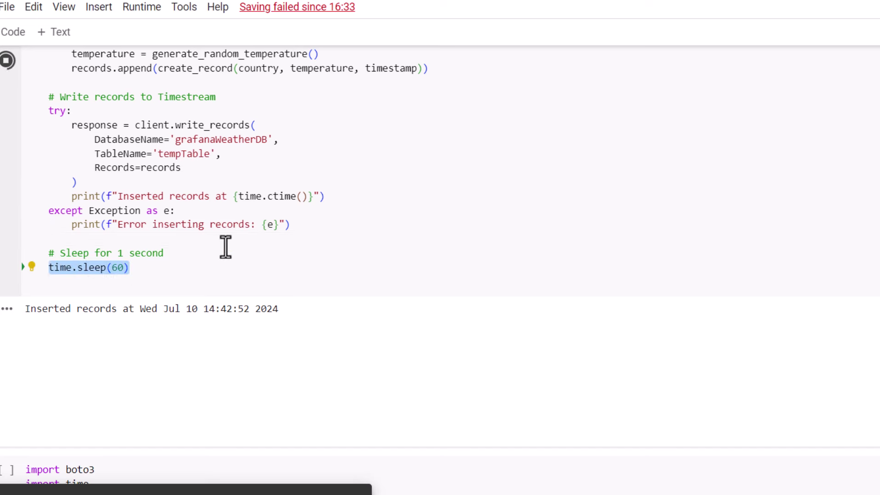
left_click(132, 273)
left_click(104, 278)
left_click_drag(104, 278, 95, 269)
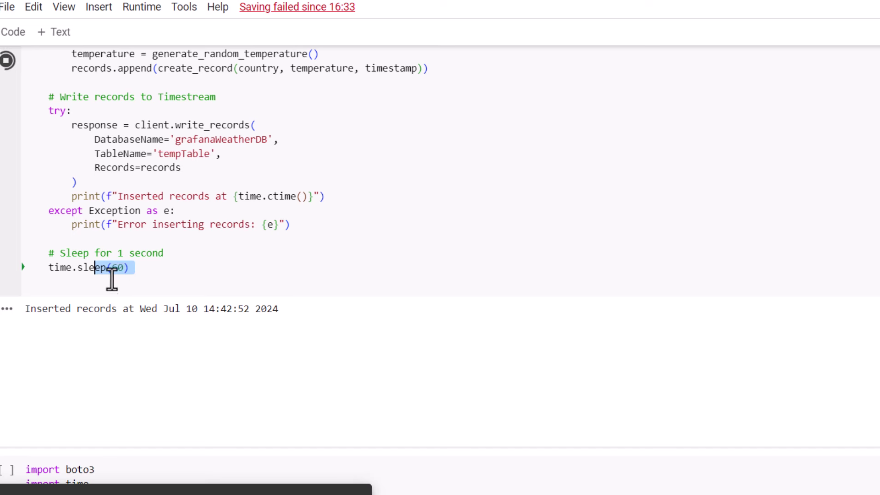
left_click(148, 274)
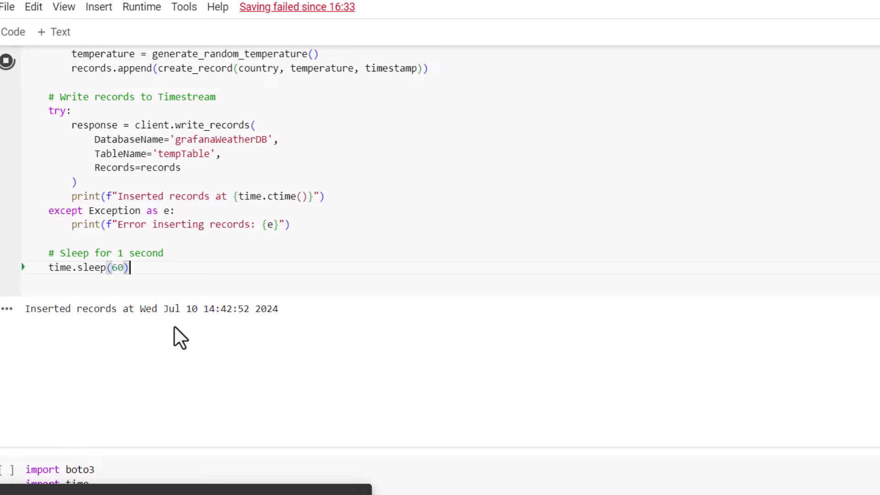
scroll(219, 268, "up", 15)
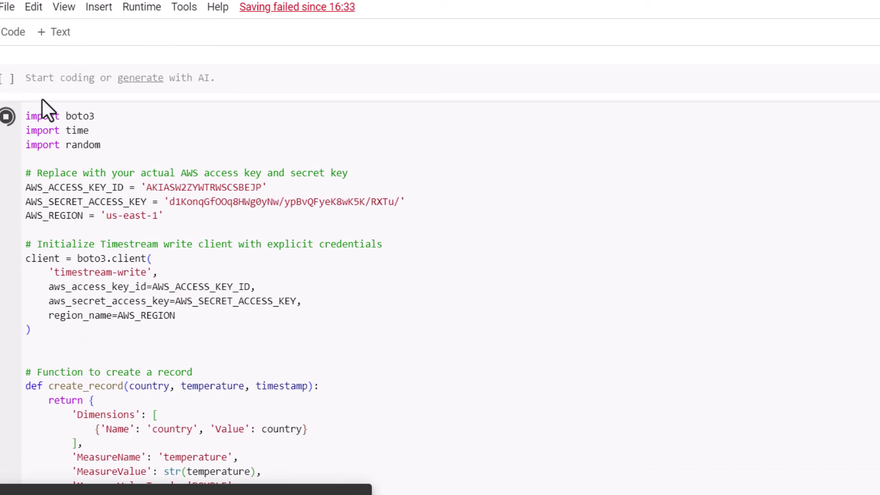
left_click_drag(95, 116, 60, 117)
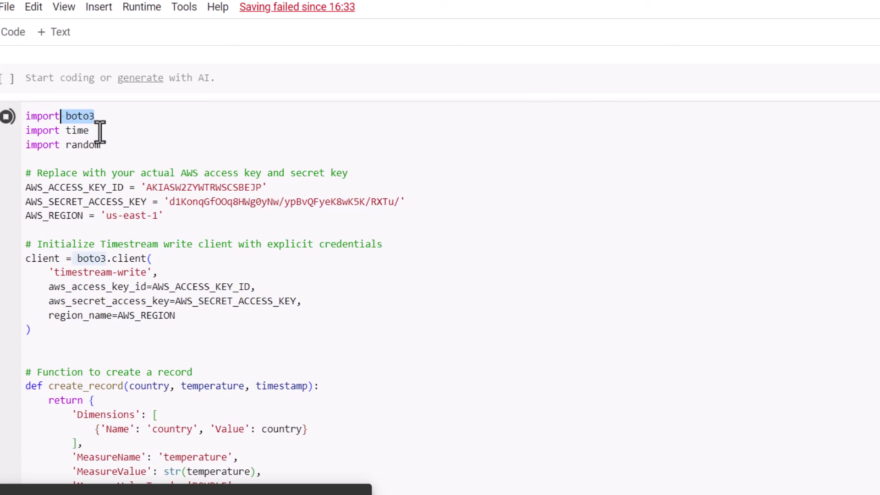
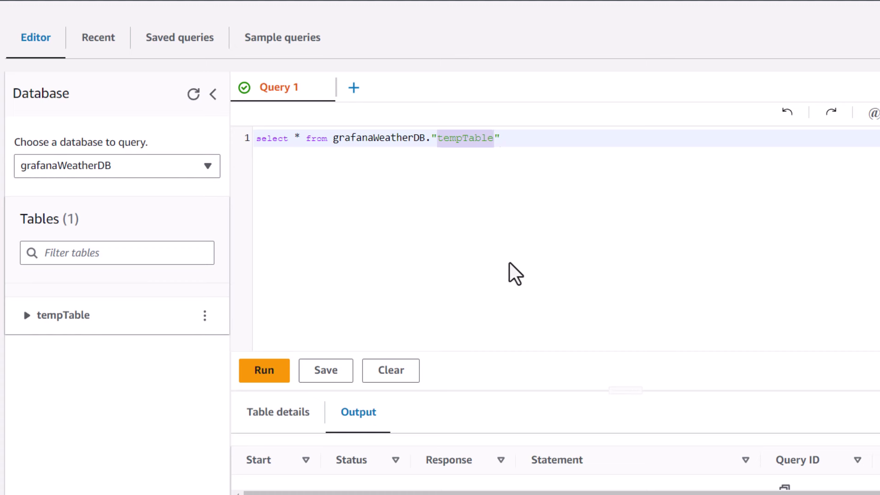
Run the select query on grafanaWeatherDB's tempTable in the Timestream query editor and examine the returned country, measure name and measure value columns
left_click(516, 274)
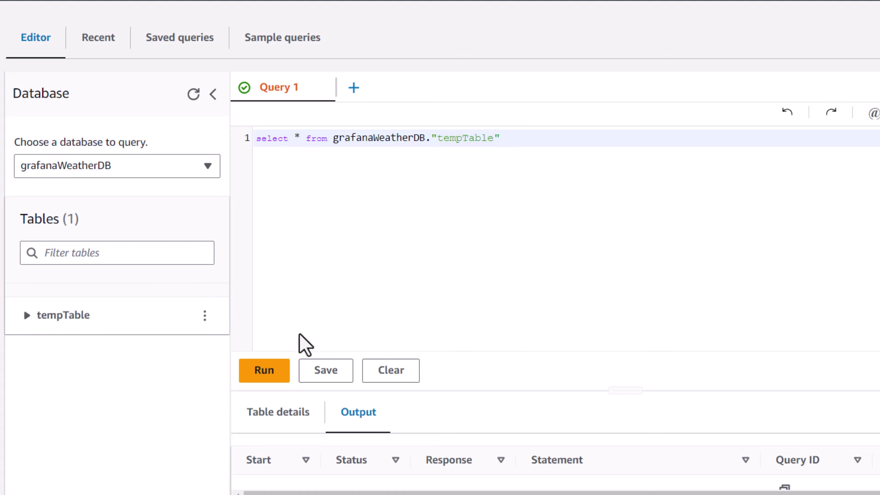
left_click(278, 372)
scroll(451, 392, "down", 5)
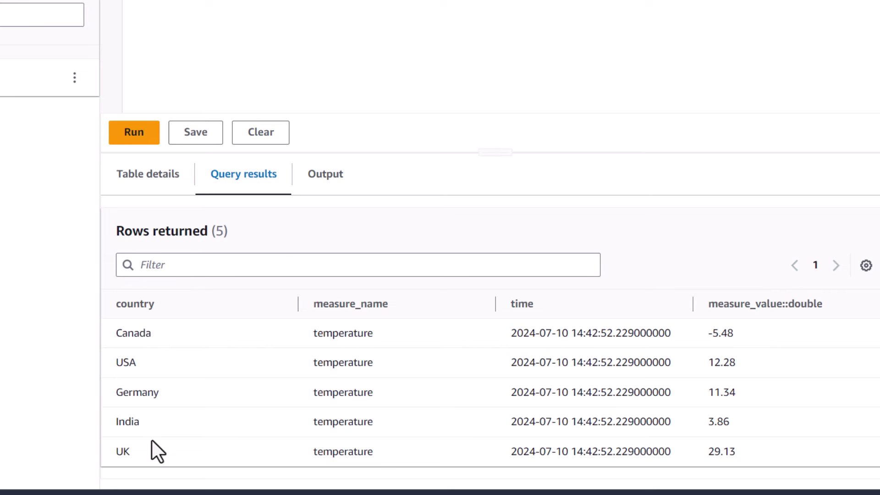
scroll(164, 320, "down", 2)
left_click_drag(159, 230, 119, 231)
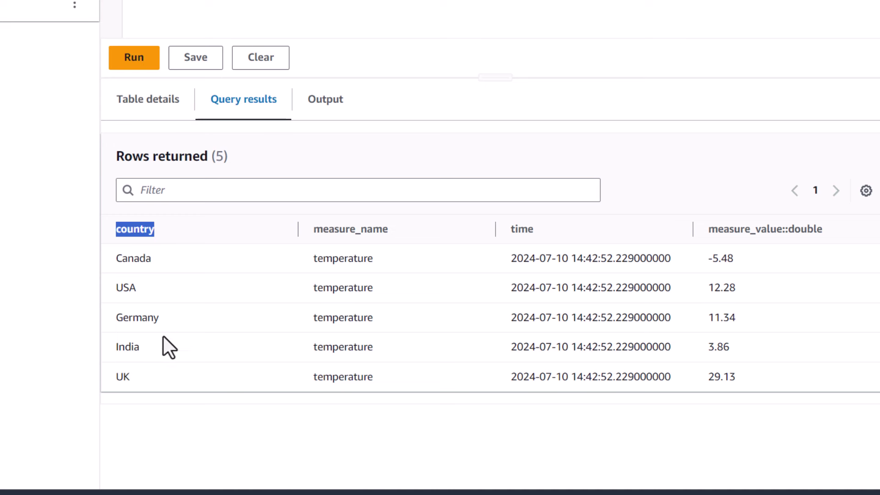
left_click_drag(390, 230, 369, 326)
left_click_drag(708, 232, 805, 231)
left_click(723, 287)
scroll(293, 366, "up", 6)
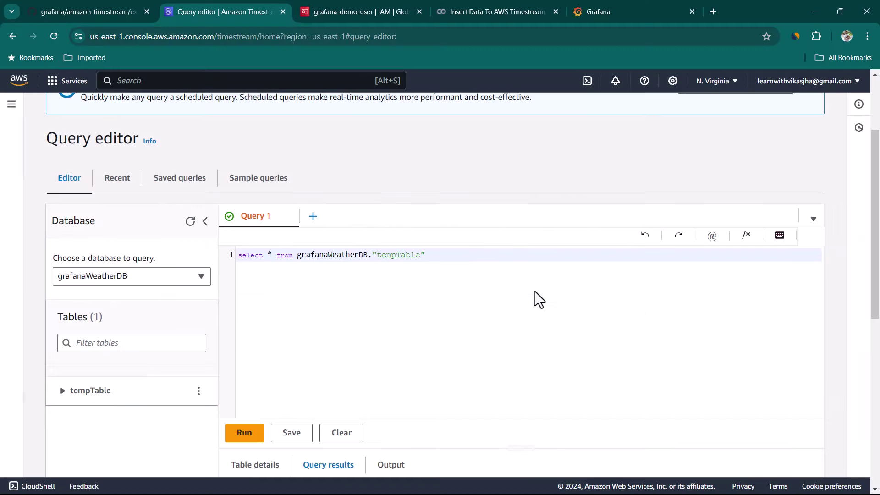
Switch to Grafana, find Amazon Timestream among the new connections with the search "timestre", and add a new data source from it
left_click(626, 9)
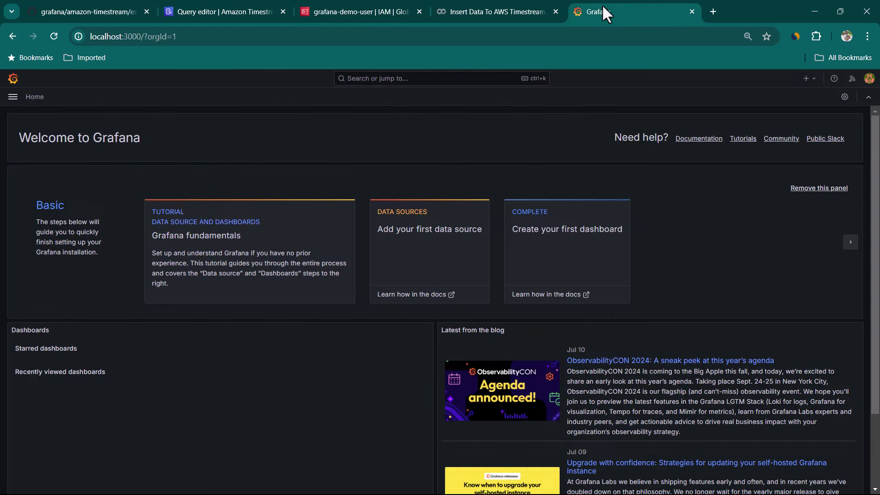
left_click(12, 96)
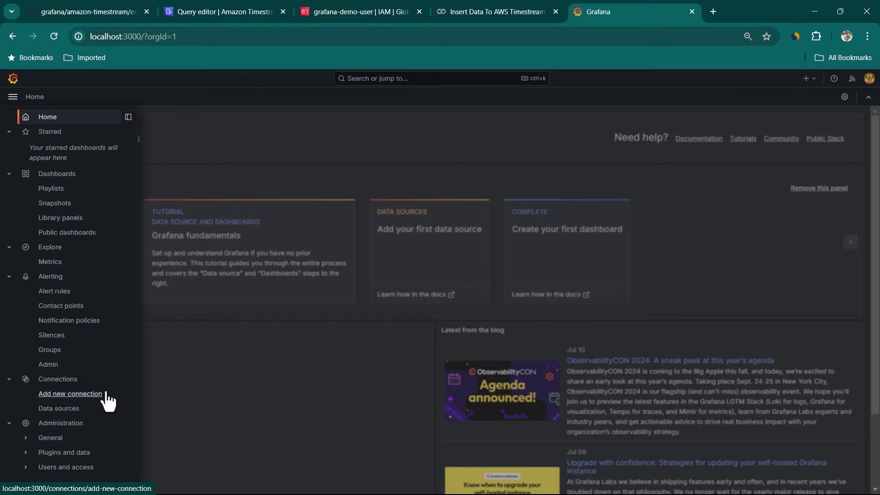
left_click(68, 397)
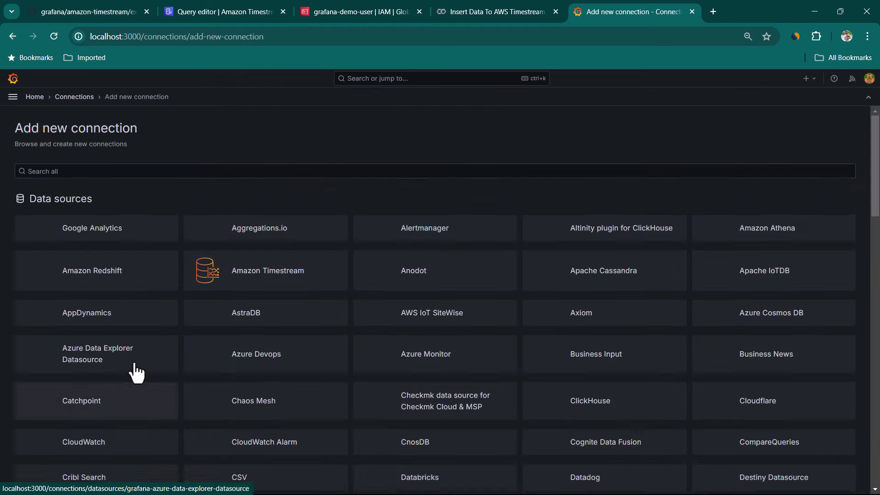
type("timestre")
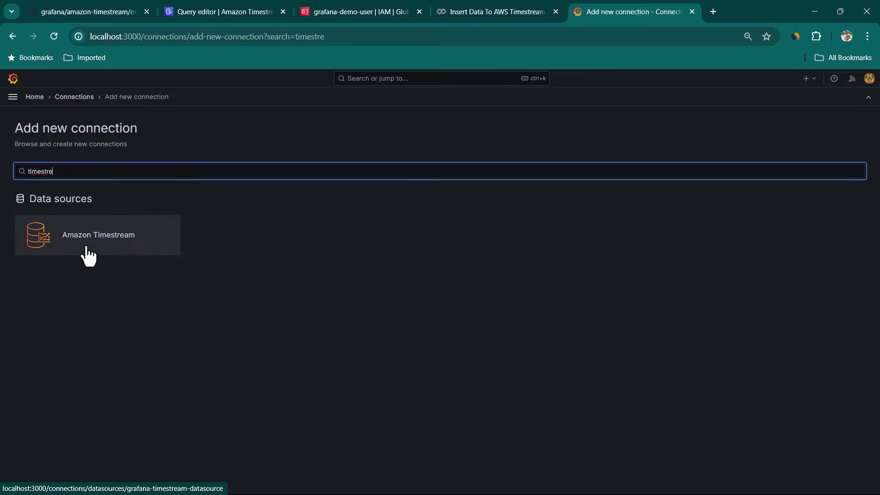
left_click(88, 256)
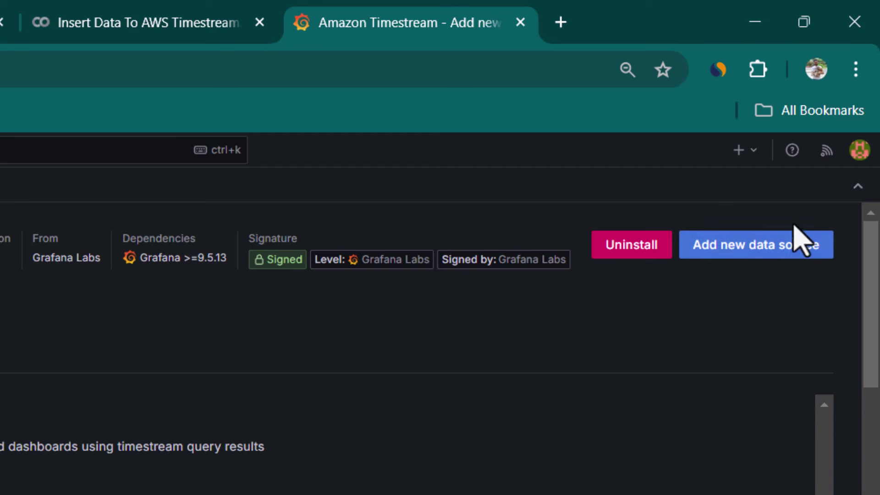
left_click(802, 258)
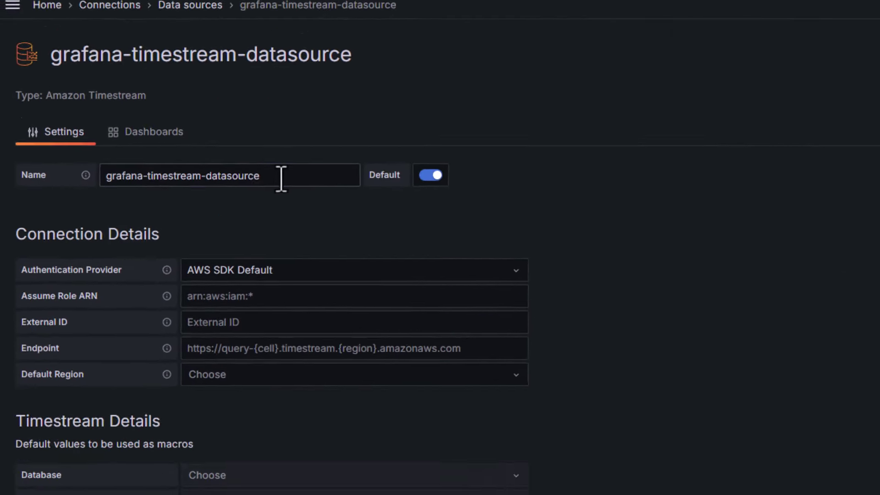
Rename the new Timestream data source as grafana-ts-ds
left_click_drag(300, 389, 72, 408)
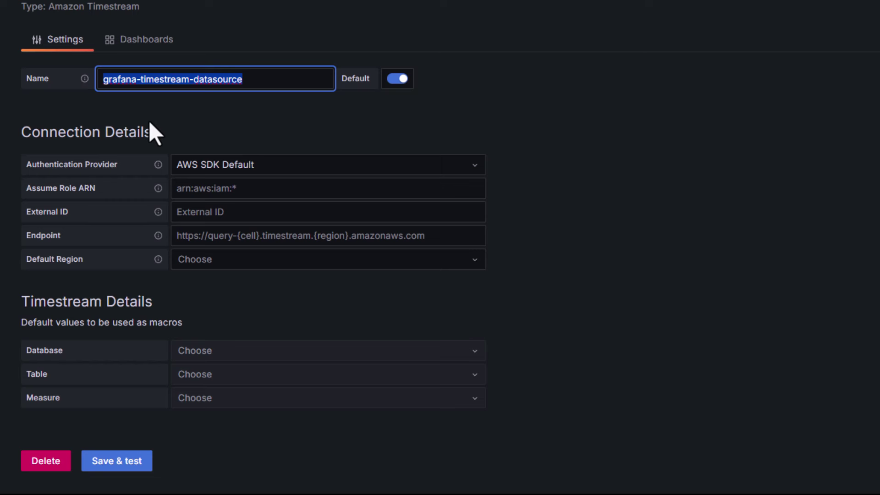
type("grafana-")
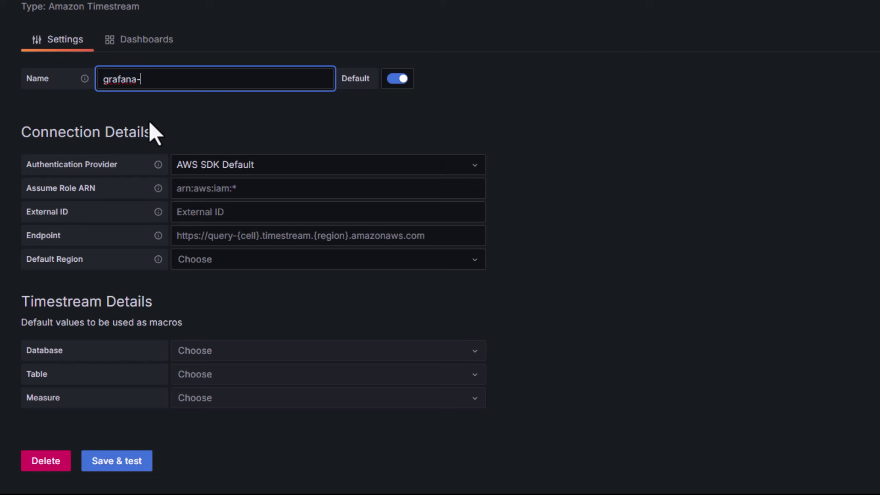
type("ts-ds")
left_click(157, 161)
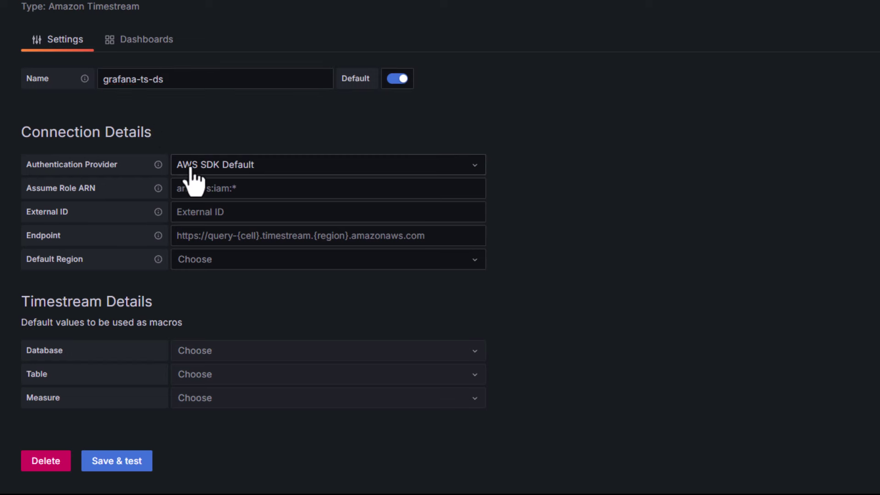
Set the authentication provider to Access & secret key and fill in the access key ID and secret access key copied from the notebook script
left_click(378, 164)
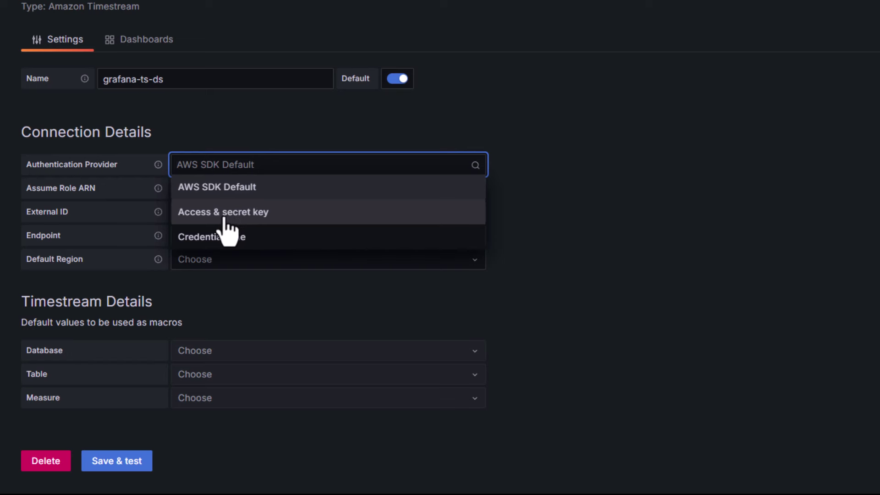
left_click(249, 214)
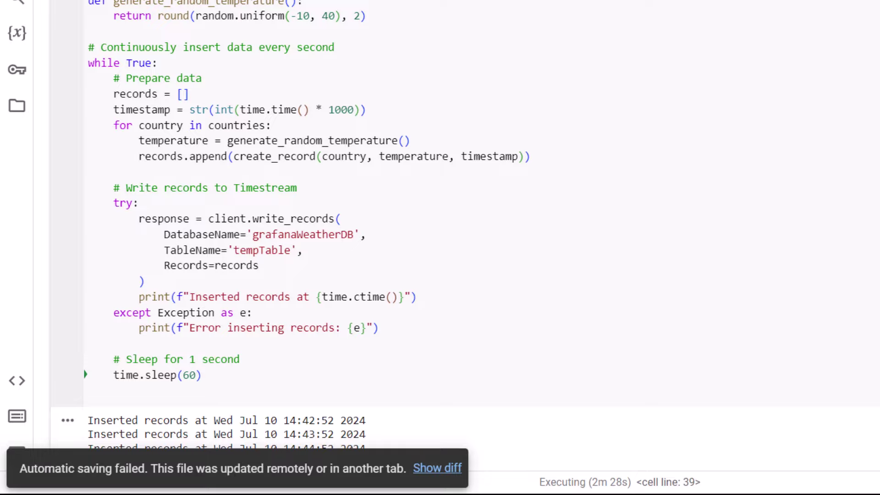
scroll(283, 173, "up", 9)
scroll(282, 173, "up", 4)
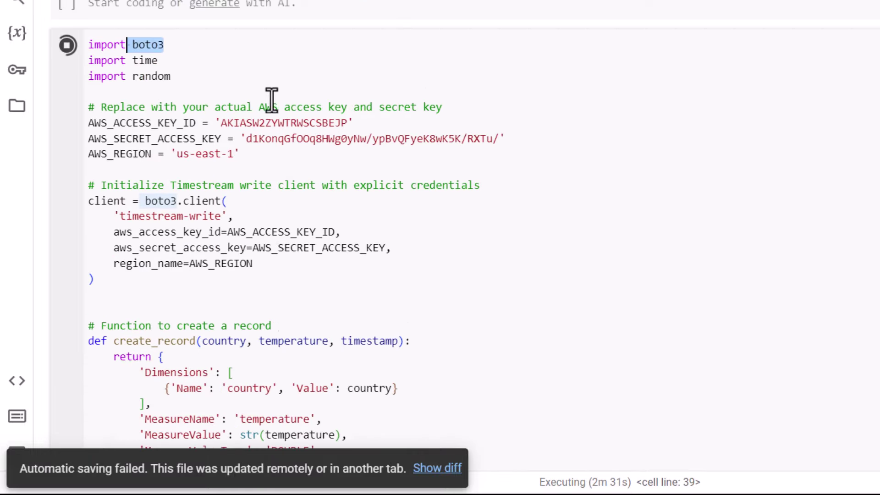
left_click_drag(221, 123, 347, 122)
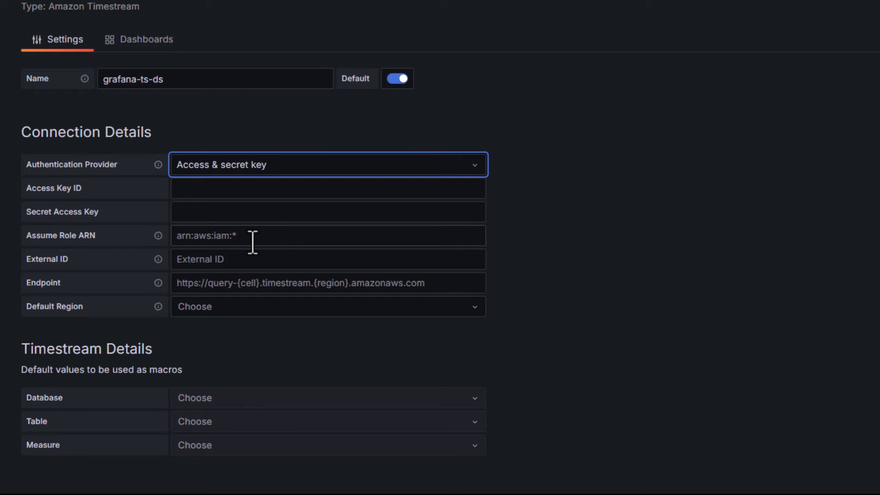
left_click(257, 187)
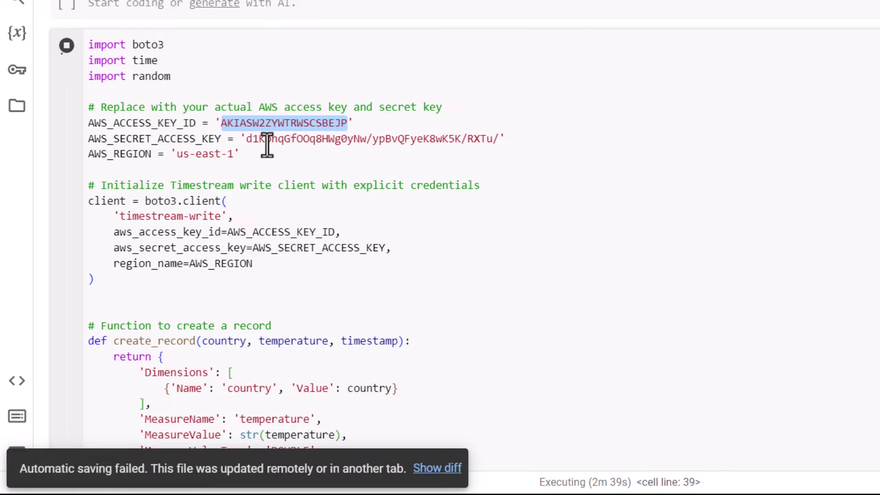
left_click_drag(245, 138, 499, 139)
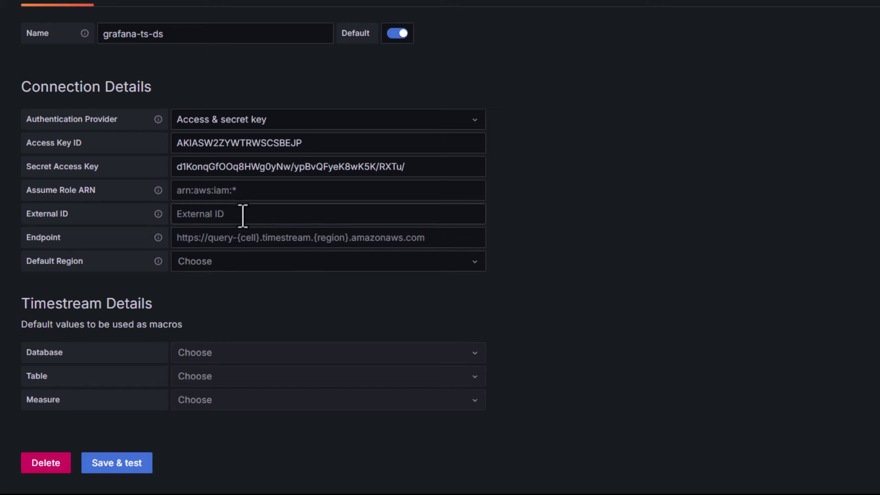
Set the data source's default region to us-east-1 and check it against the region selected in the AWS console
left_click(235, 265)
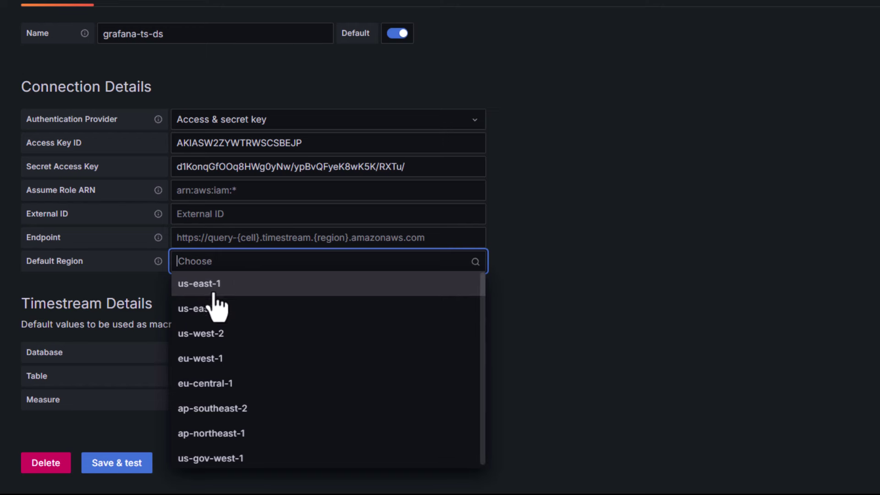
left_click(229, 284)
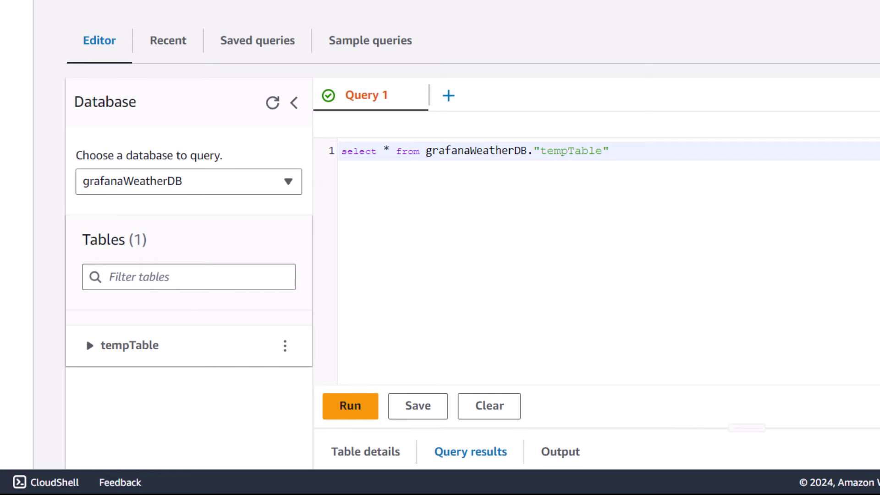
left_click(715, 81)
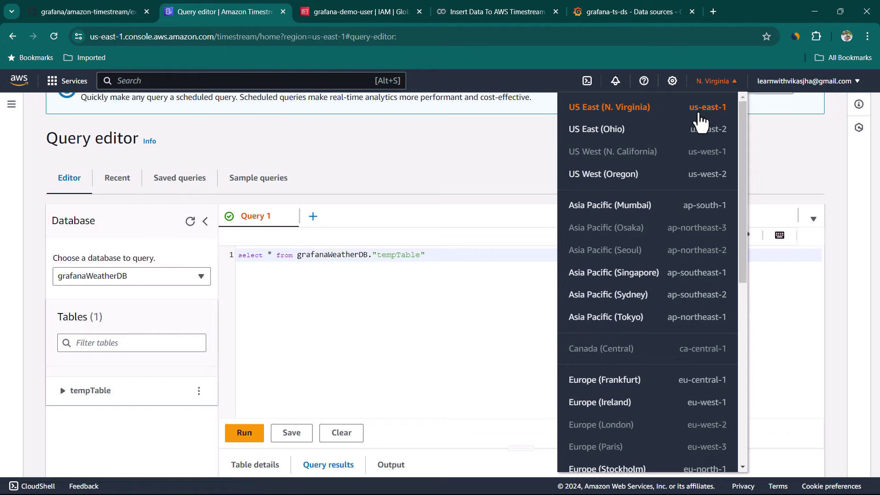
left_click(619, 10)
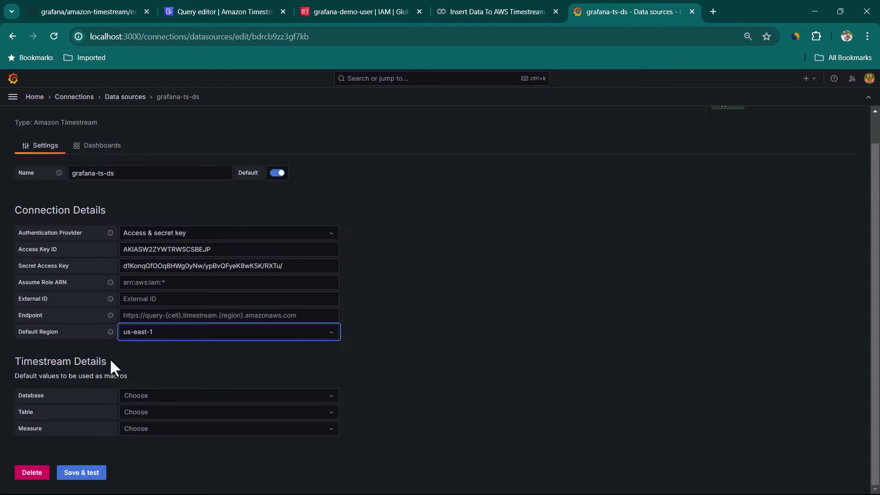
Set the Timestream database to grafanaWeatherDB, table to tempTable and measure to temperature, then save and test the data source
left_click(219, 400)
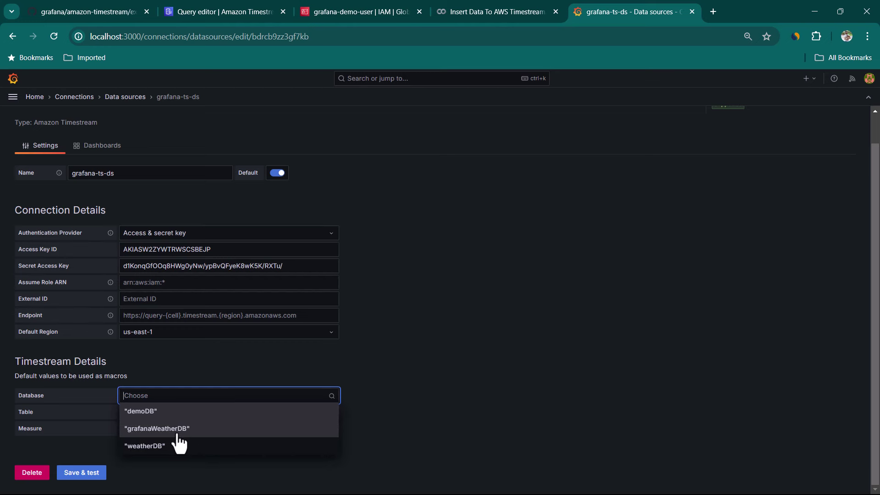
left_click(191, 435)
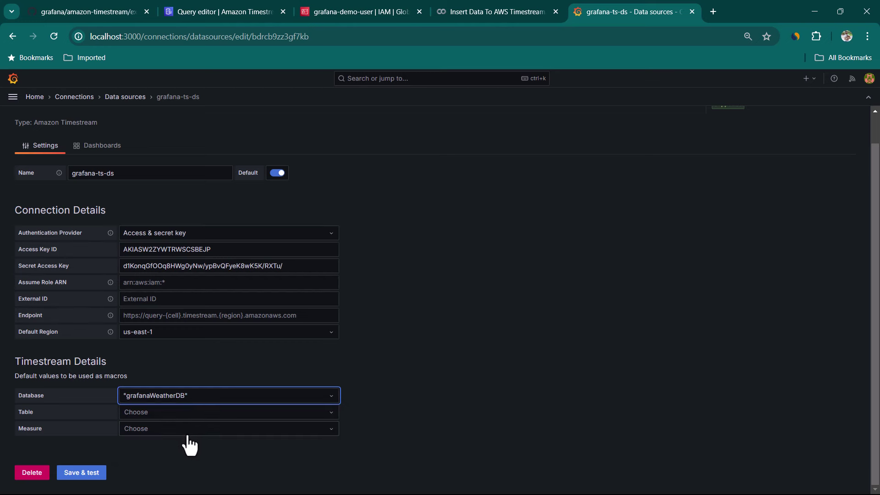
left_click(259, 412)
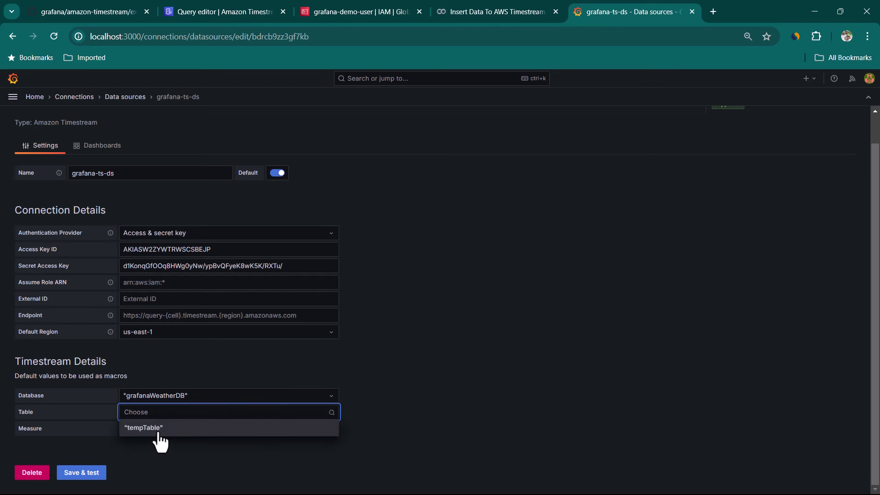
left_click(157, 429)
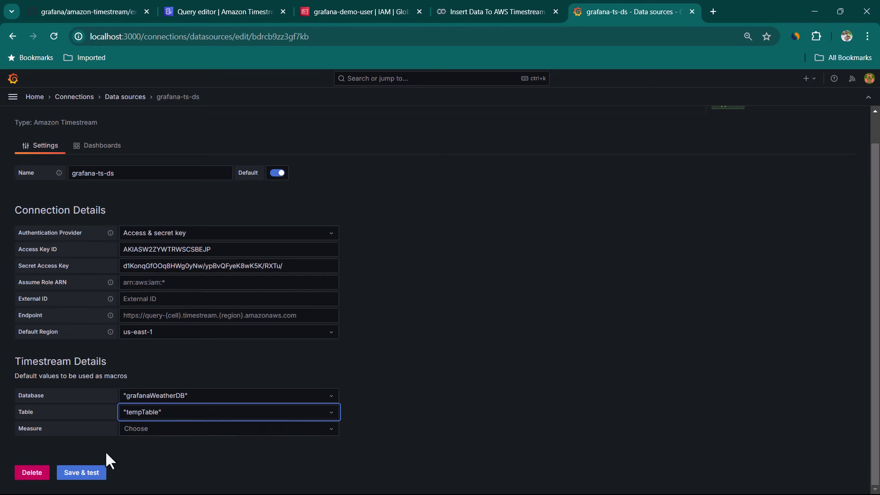
left_click(201, 432)
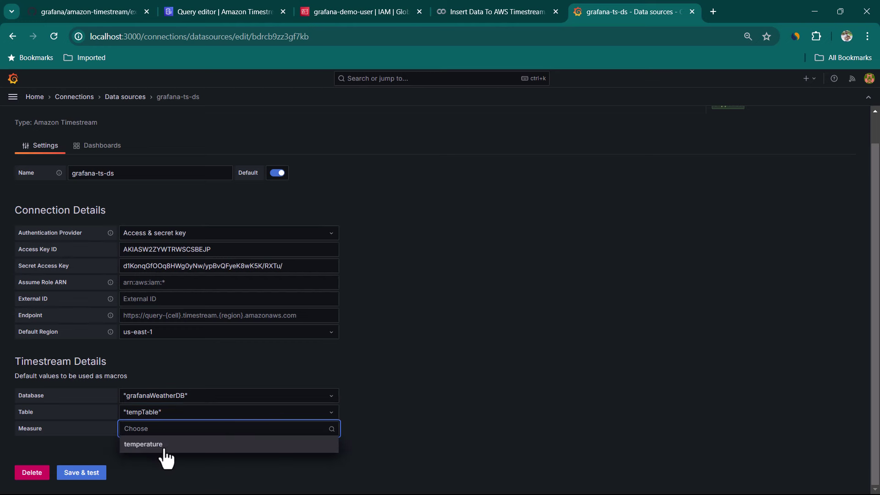
left_click(164, 446)
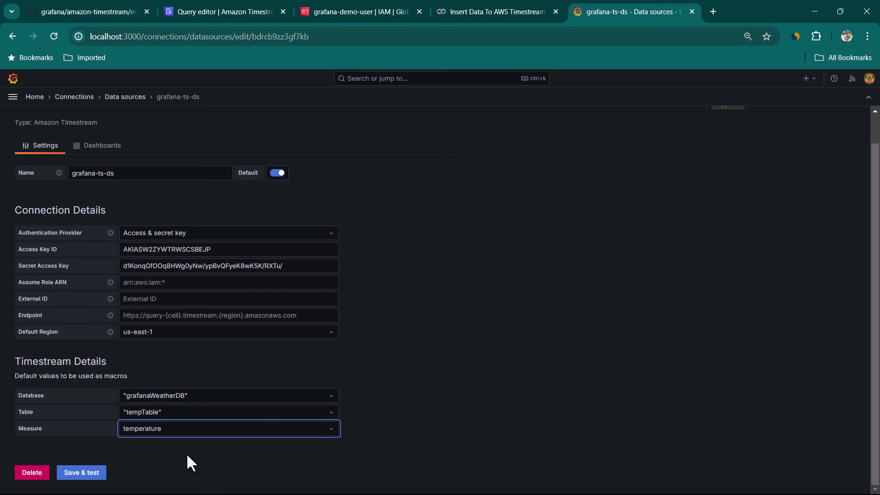
left_click(86, 476)
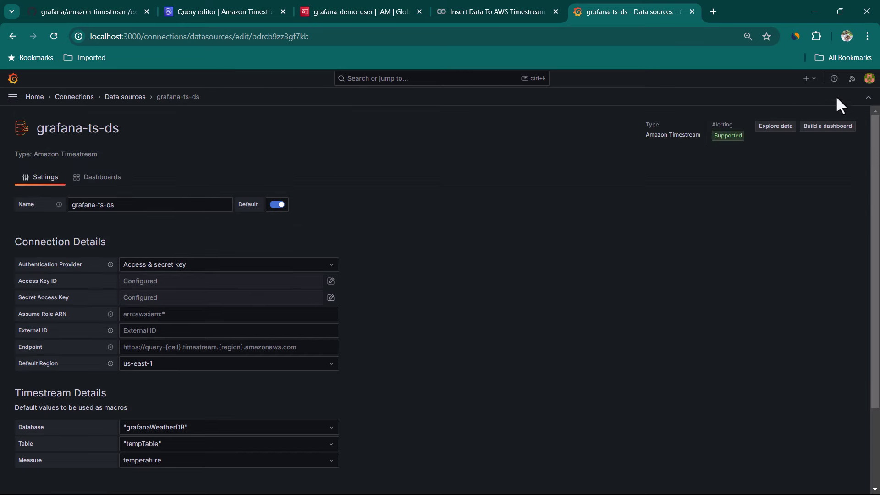
Create a new dashboard with a visualization based on the grafana-ts-ds data source and widen the query editing area
left_click(811, 80)
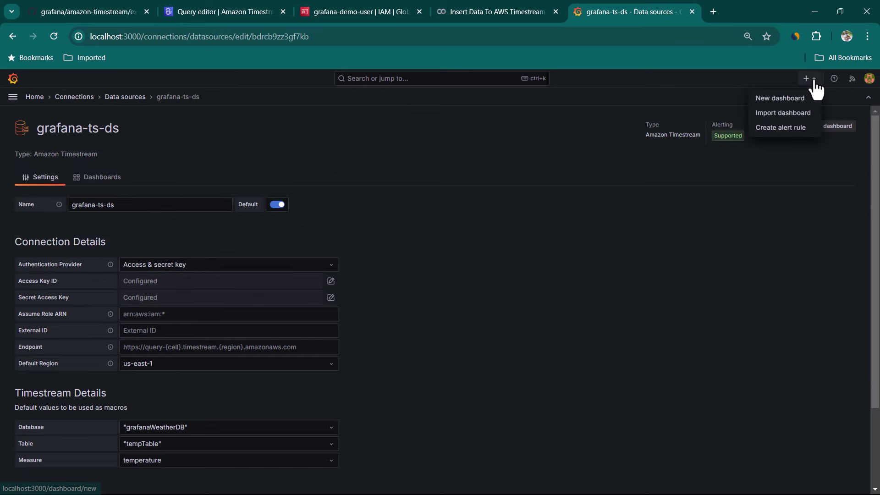
left_click(788, 105)
left_click(452, 246)
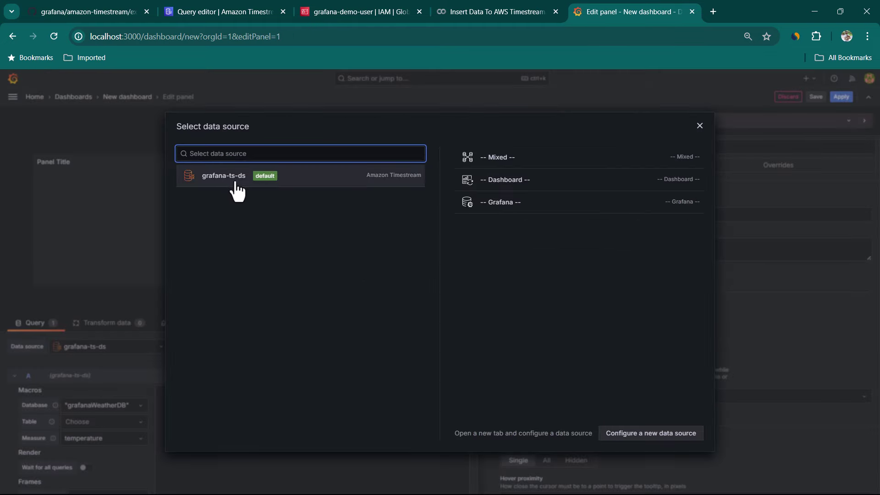
left_click(246, 184)
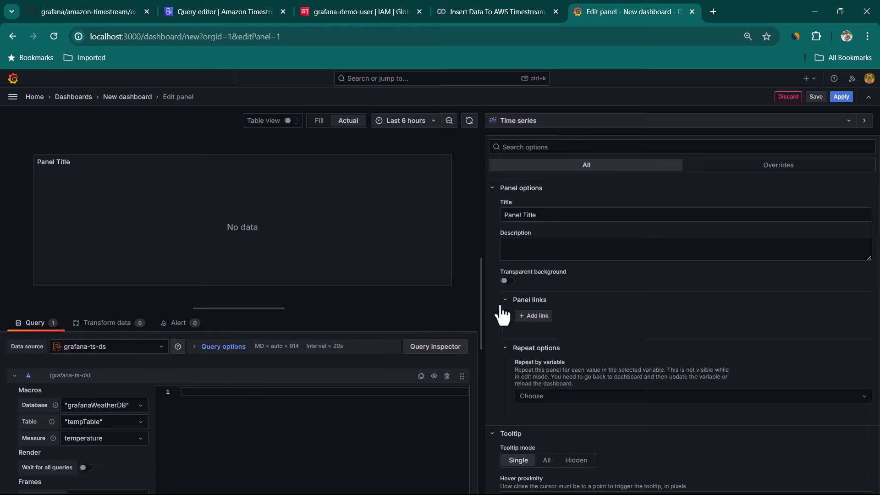
left_click_drag(481, 288, 616, 288)
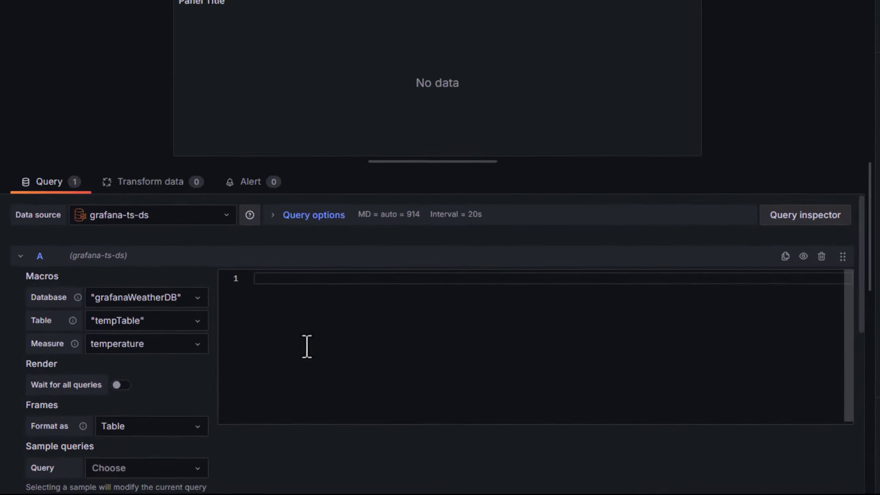
Enter the query select * from "grafanaWeatherDB"."tempTable" for the panel and refresh its graph
type("selec")
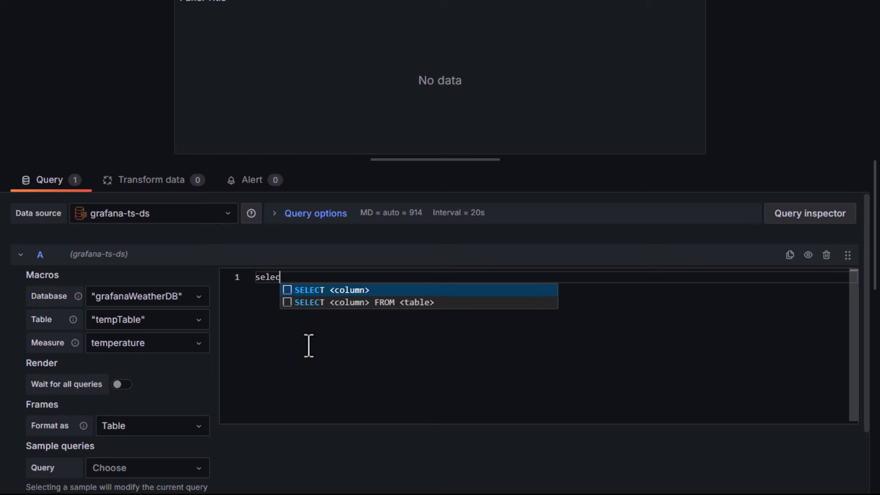
type("t * from \"grafanaWeatherDB\".\"")
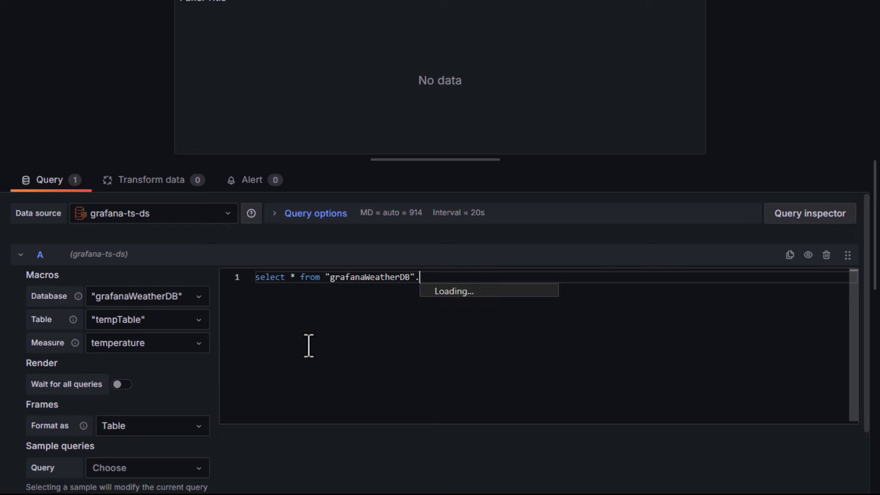
type("t")
key("Return")
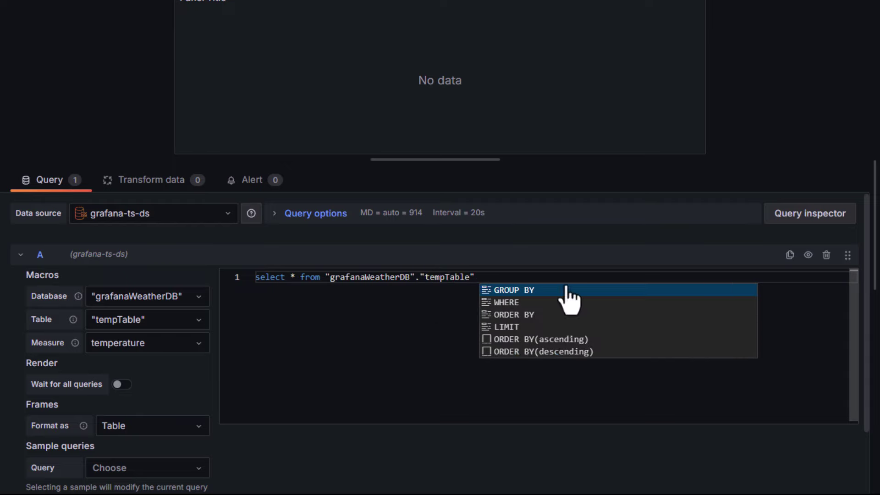
left_click(771, 21)
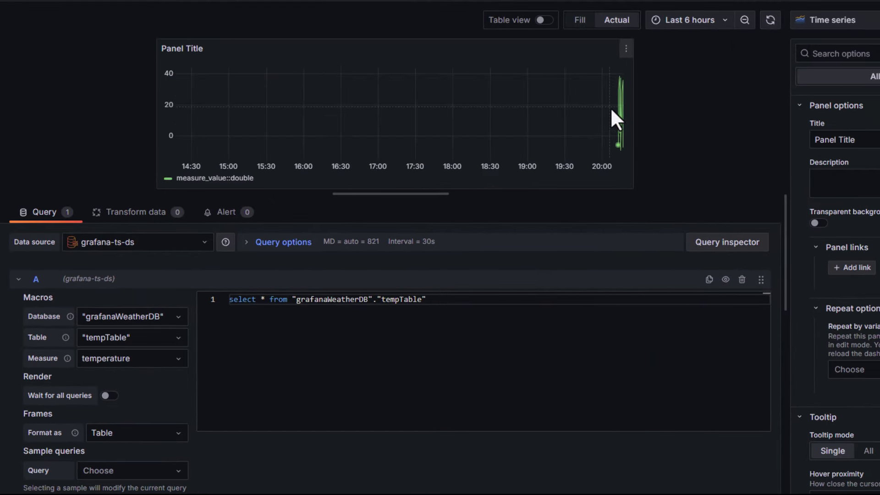
Load the First 10 rows sample query and remove its LIMIT 10 clause, leaving SELECT * FROM $__database.$__table
scroll(355, 358, "down", 1)
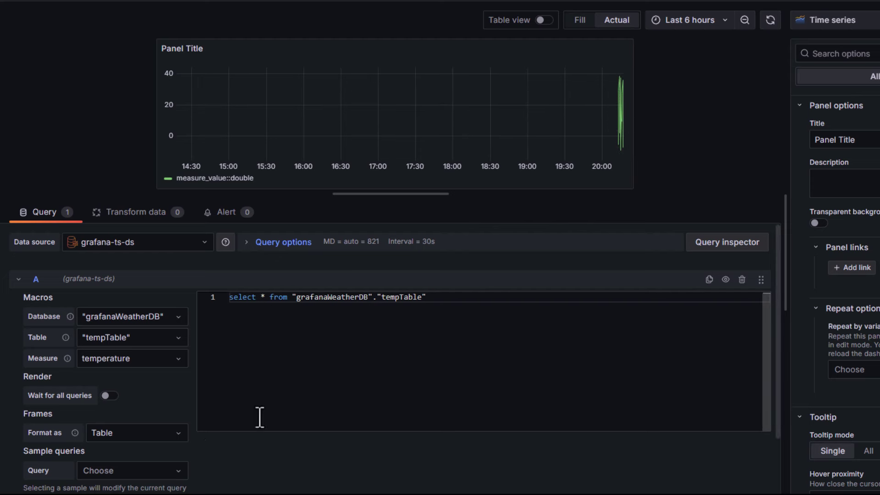
scroll(202, 450, "down", 3)
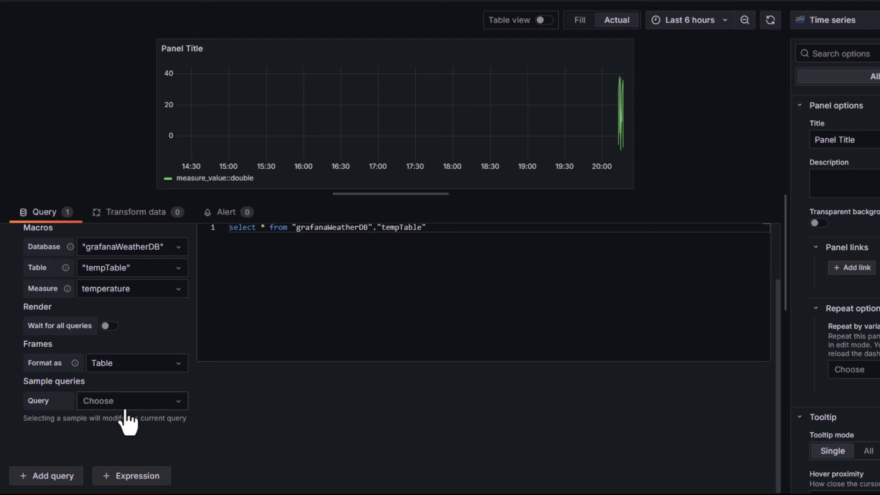
left_click(132, 403)
scroll(141, 442, "down", 2)
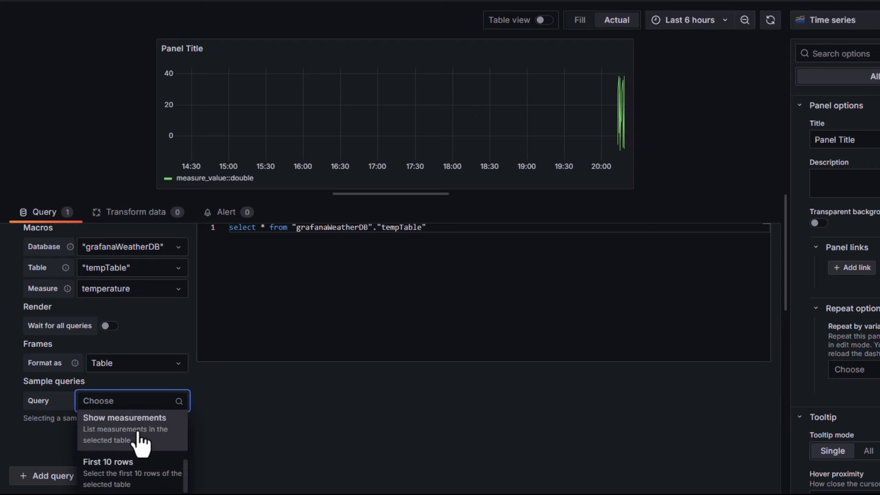
left_click(120, 479)
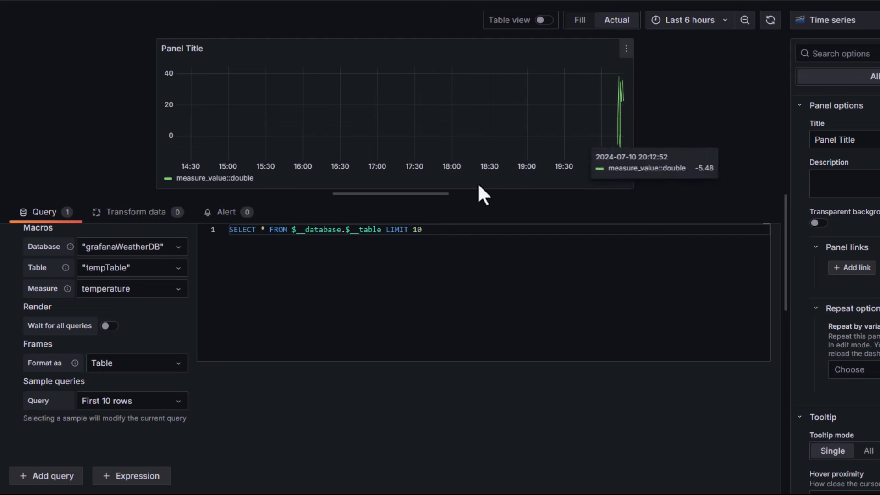
left_click_drag(439, 232, 394, 237)
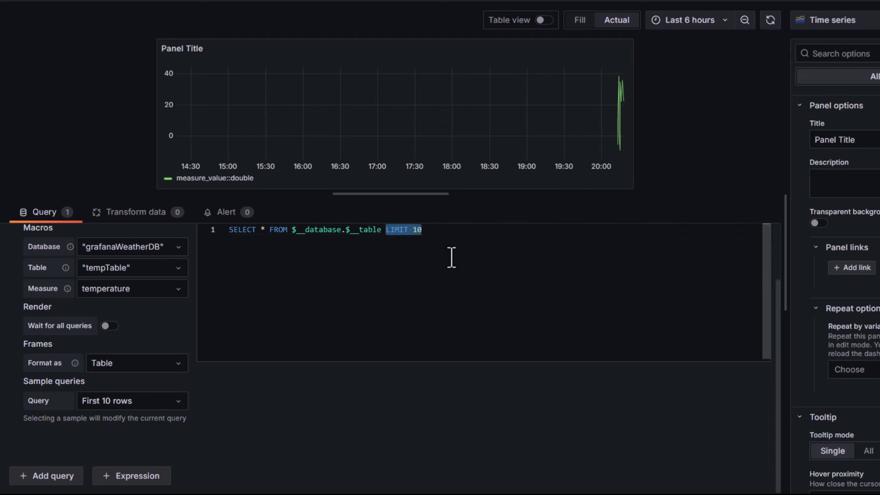
key("BackSpace")
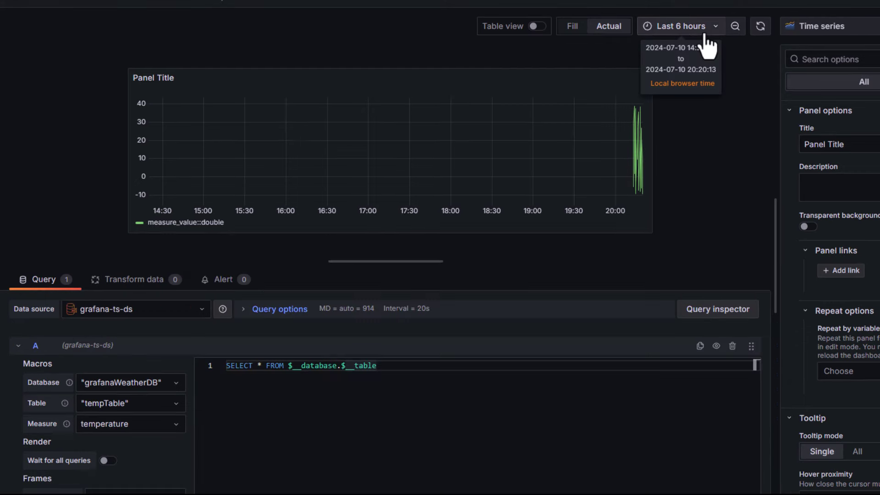
Set the panel's time range to Last 15 minutes and format the query's frames as a time series
left_click(714, 20)
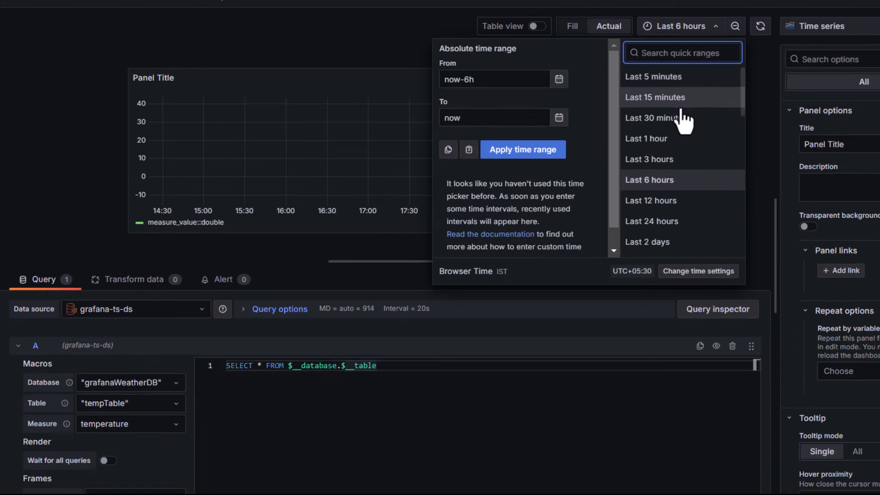
left_click(689, 98)
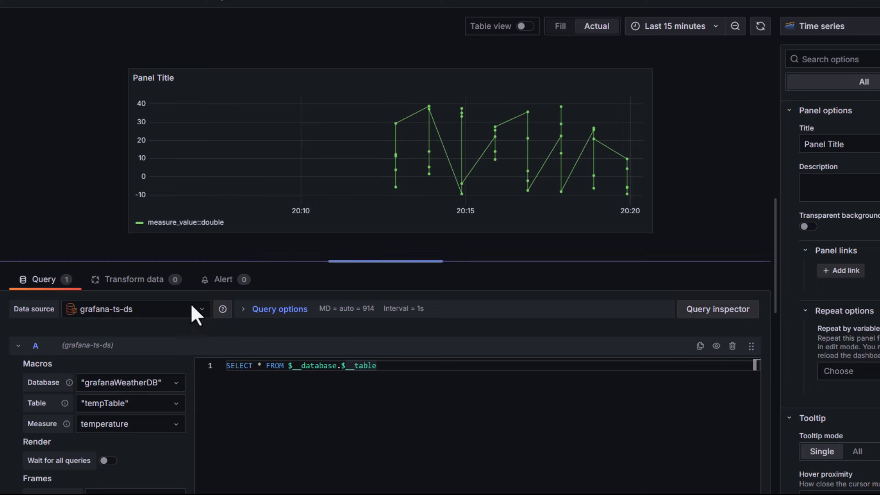
scroll(457, 420, "down", 3)
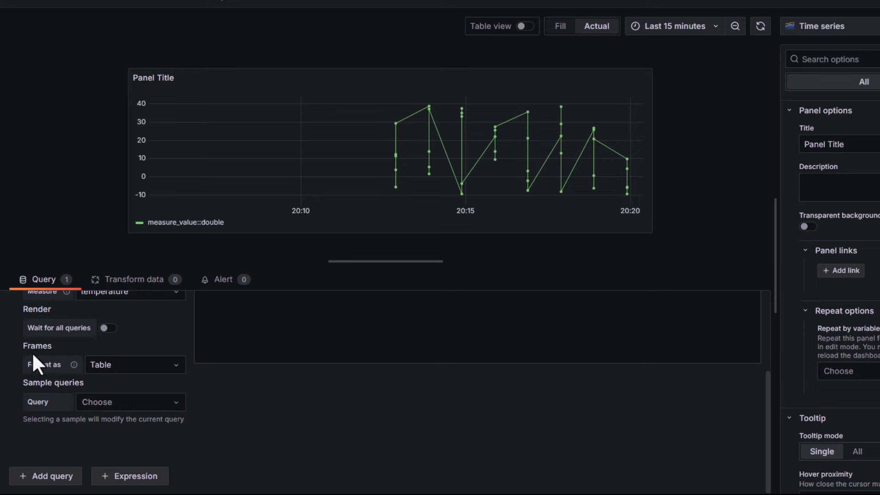
left_click(145, 367)
left_click(131, 406)
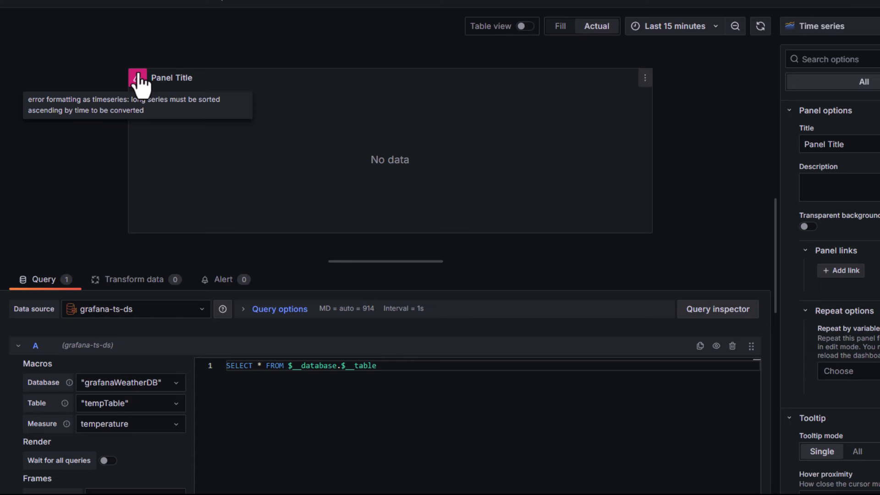
Append order by time asc to the panel's query and refresh the graph
scroll(138, 468, "down", 3)
scroll(147, 435, "up", 3)
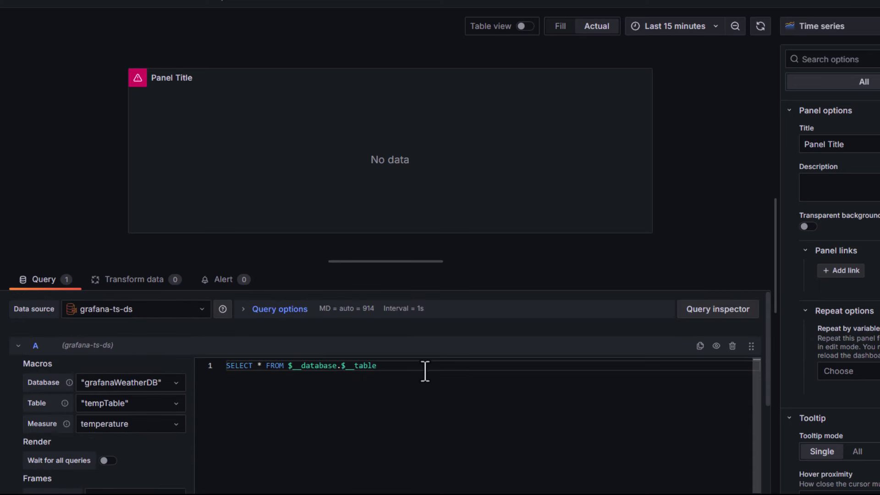
type("order by time asc")
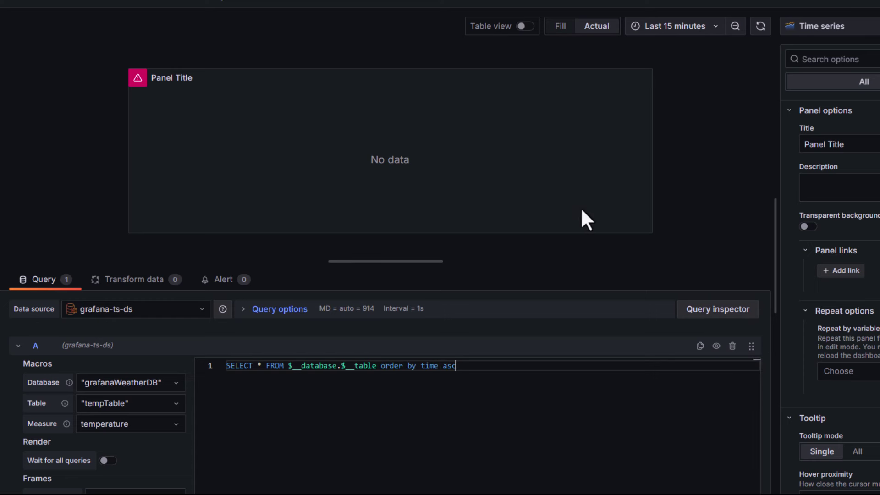
left_click(762, 37)
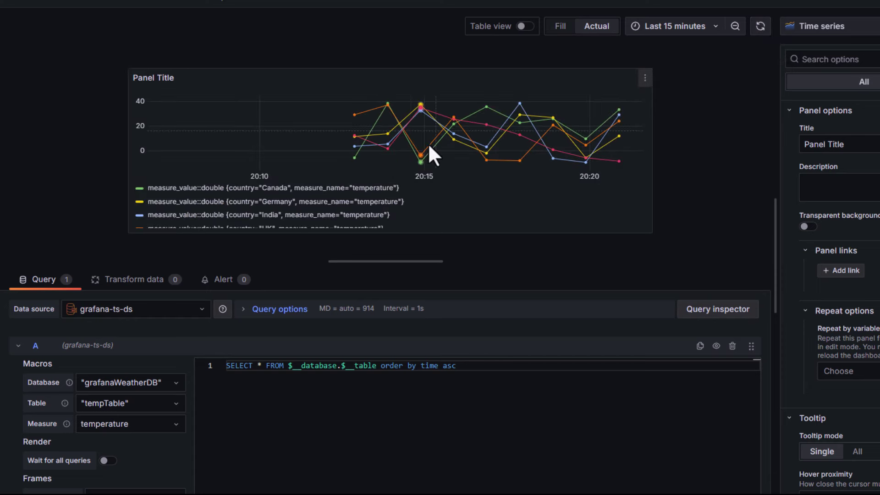
scroll(366, 210, "down", 1)
scroll(285, 203, "up", 1)
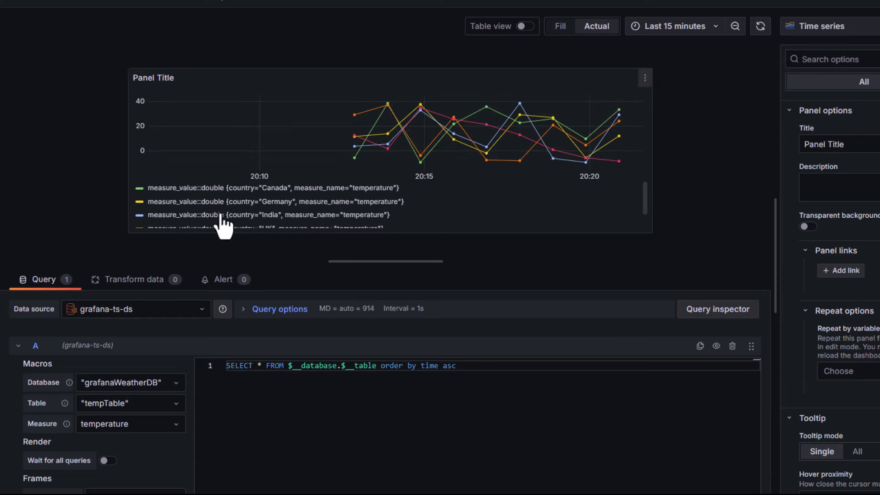
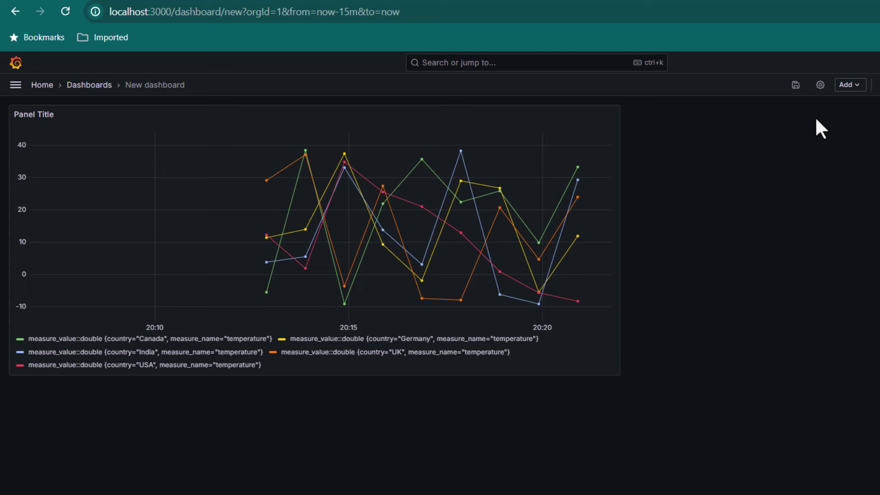
Add a dashboard variable of type Query and name it country
left_click(820, 88)
left_click(195, 156)
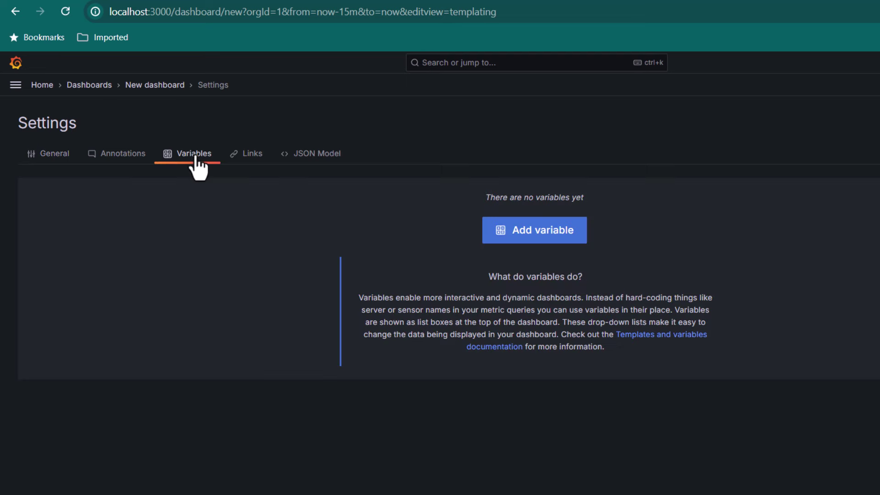
left_click(553, 237)
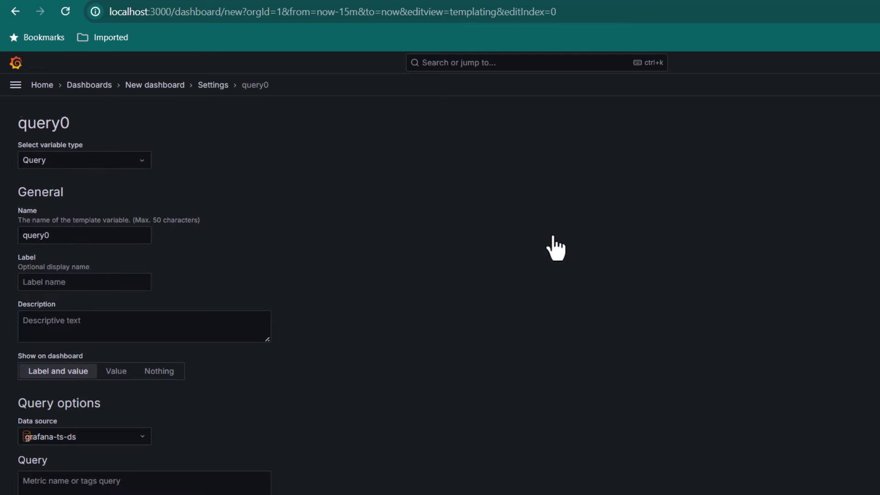
left_click(89, 162)
left_click(66, 202)
double_click(57, 234)
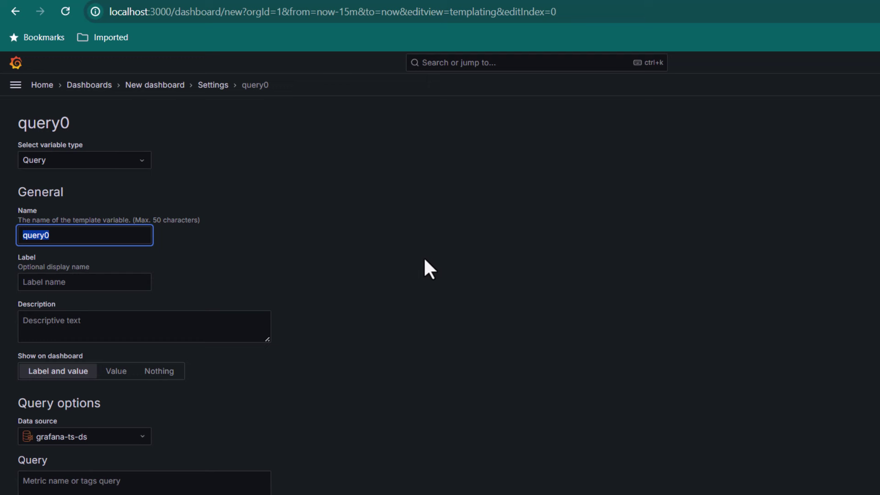
type("count")
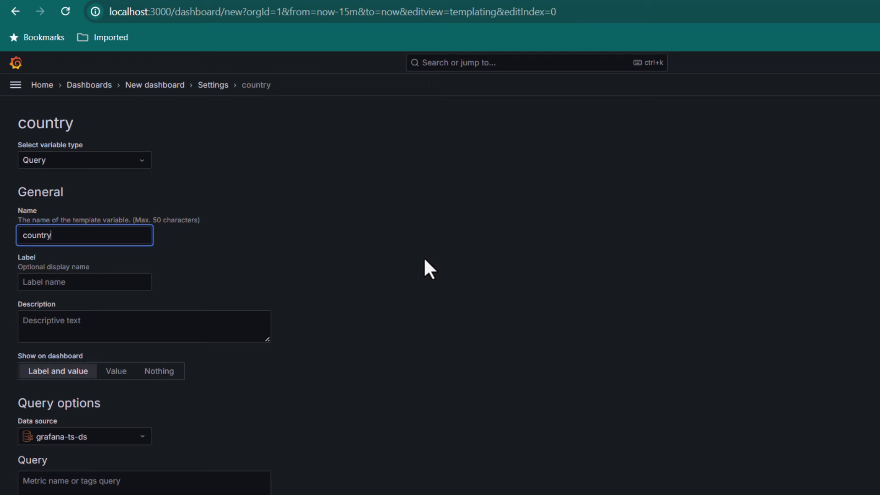
Set the variable's query to select distinct country from grafanaWeatherDB."tempTable" and run it to preview the values
scroll(163, 271, "down", 5)
left_click(81, 275)
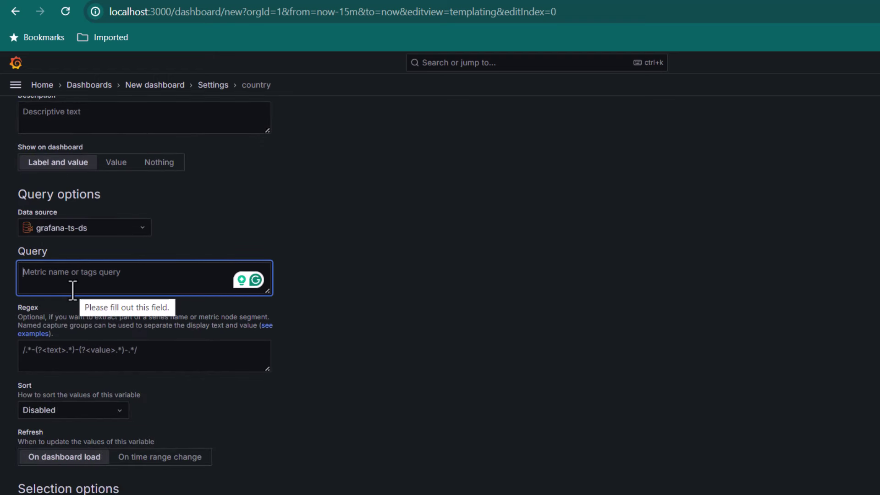
type("select distinct")
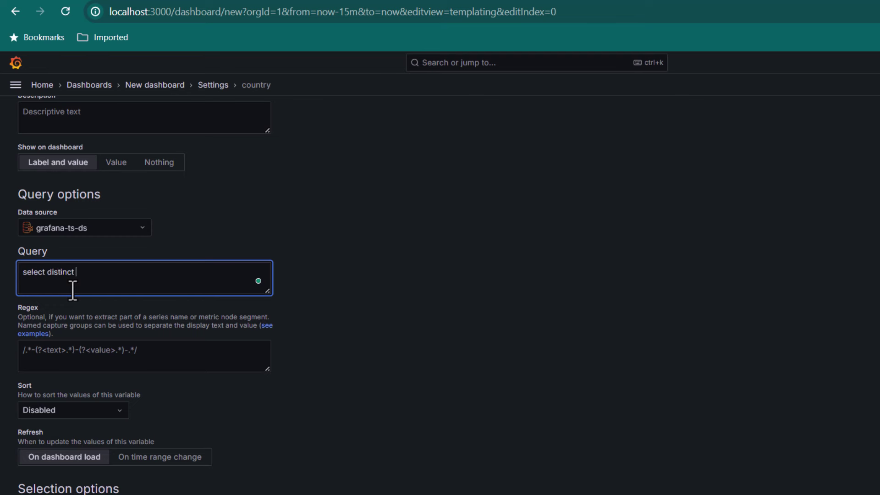
type(" country from")
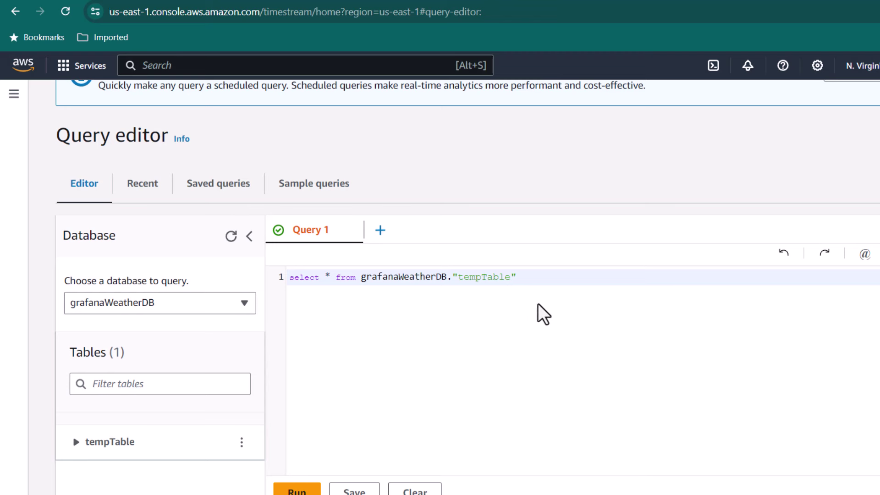
left_click_drag(514, 276, 356, 279)
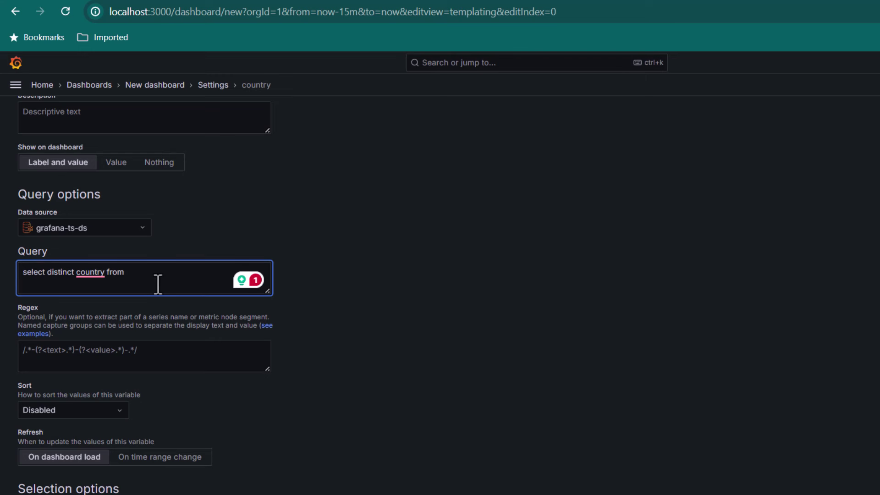
type("grafanaWeatherDB.\"tempTable\"")
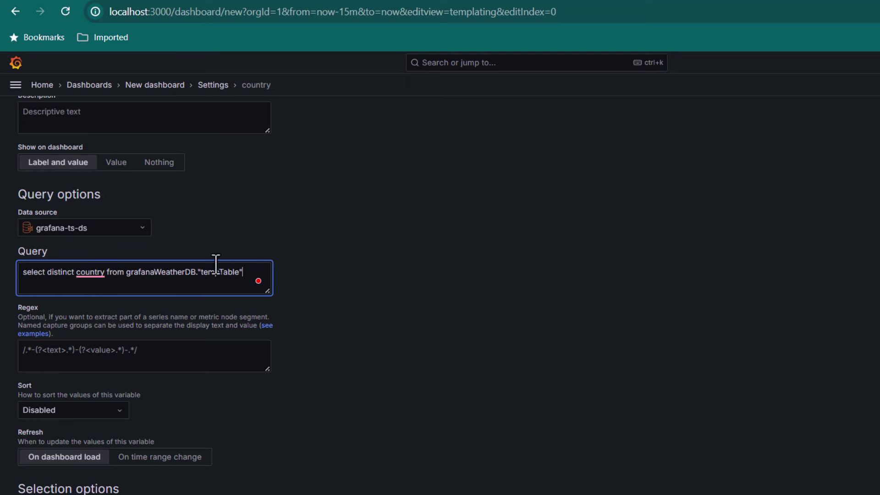
left_click(357, 363)
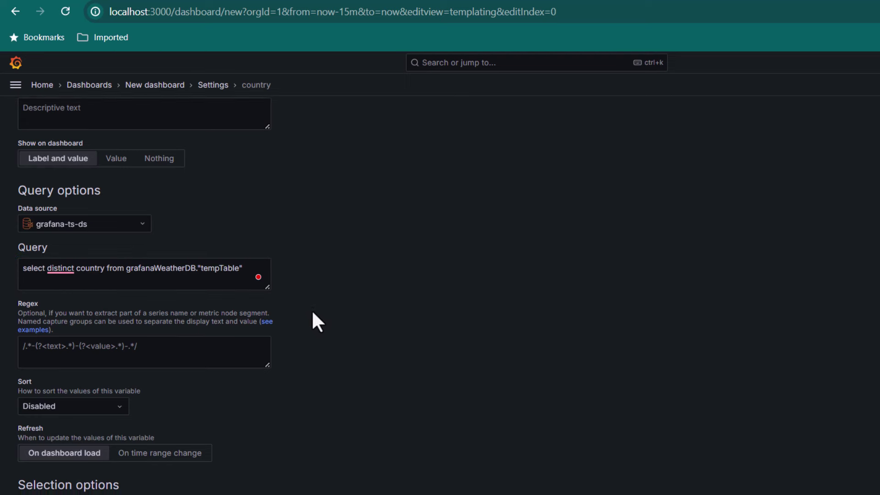
scroll(293, 367, "down", 2)
left_click_drag(19, 456, 32, 457)
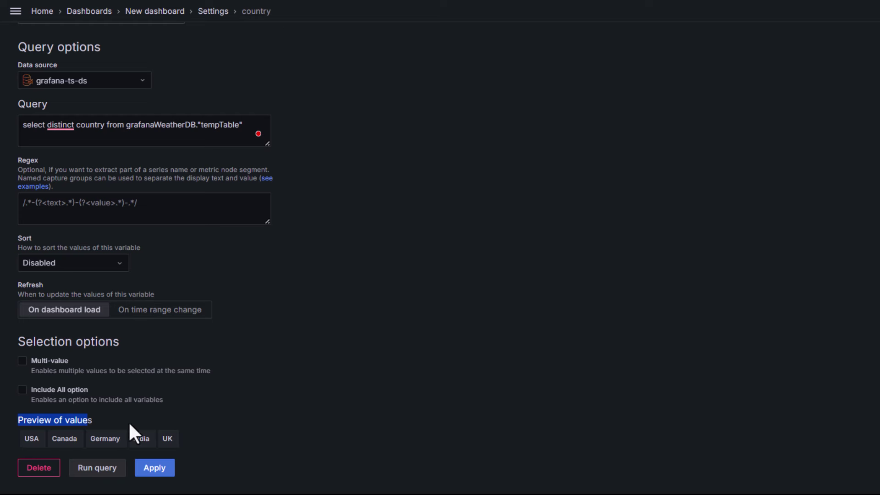
left_click(94, 472)
left_click(70, 429)
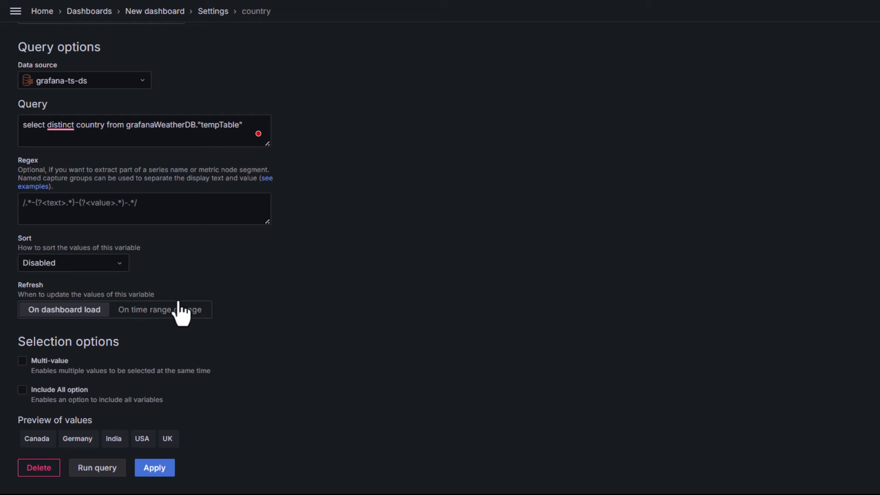
Extend the country variable's query with order by 1 desc and apply the variable
left_click(249, 124)
type("order by 1")
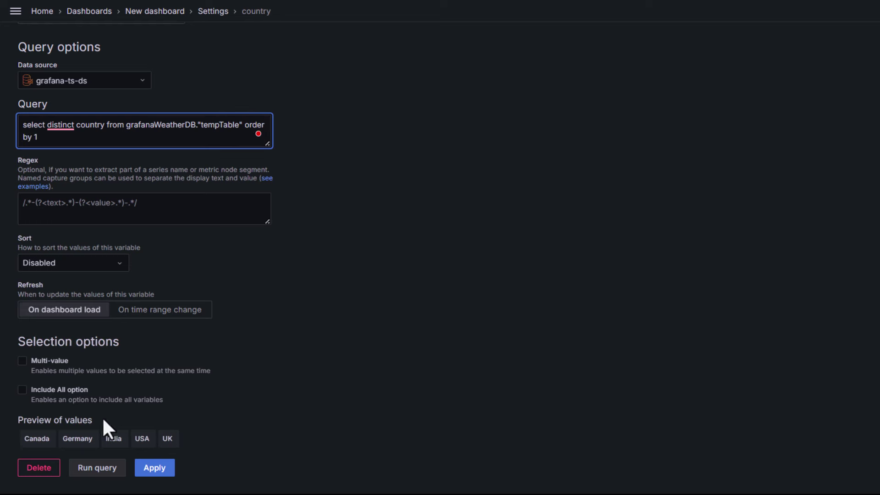
left_click(97, 468)
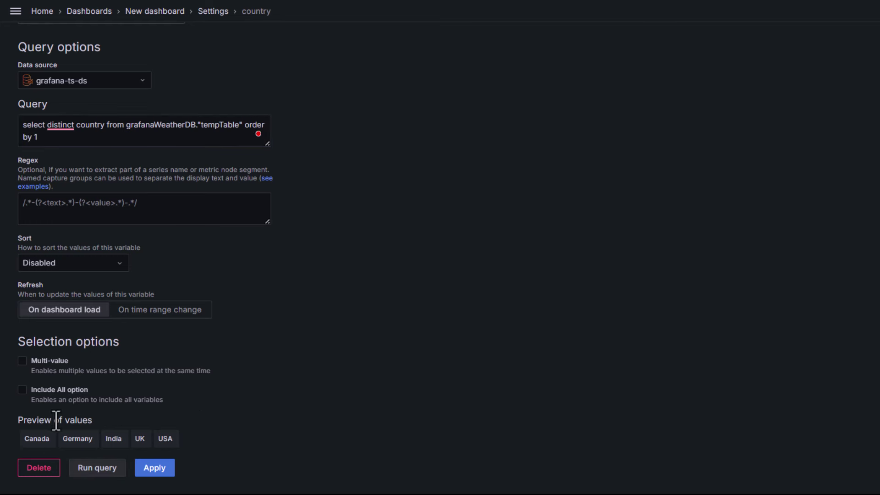
left_click(79, 141)
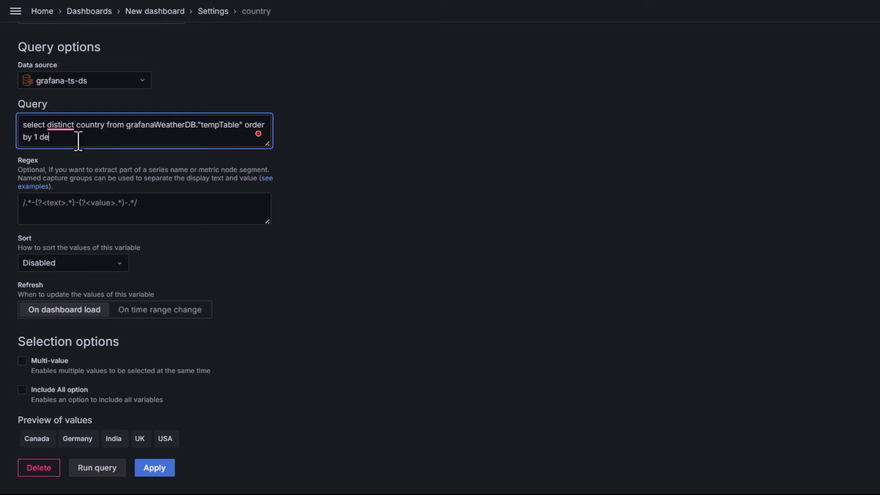
type("desc")
left_click(114, 106)
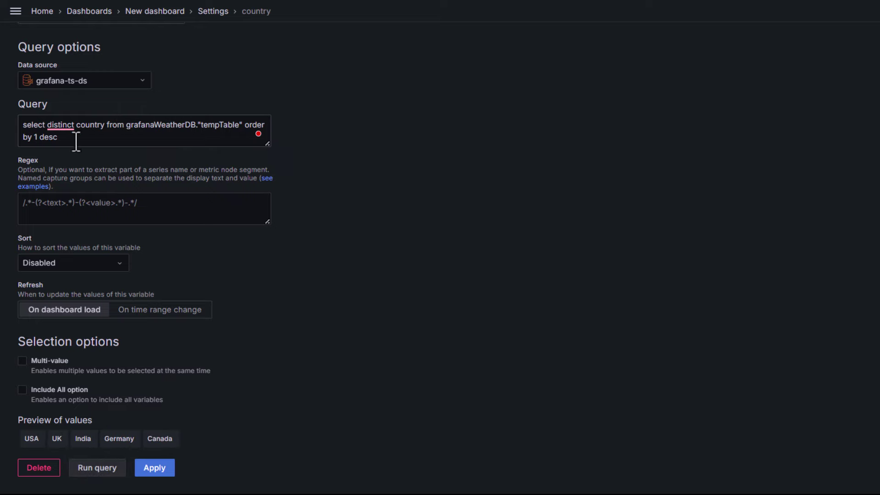
left_click(161, 471)
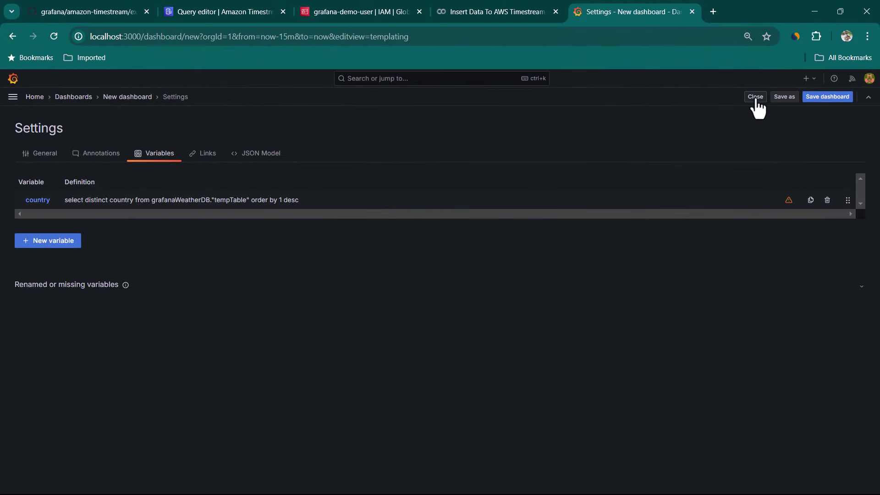
Return from the settings to the dashboard and select India as the country variable's value
left_click(755, 98)
left_click(63, 121)
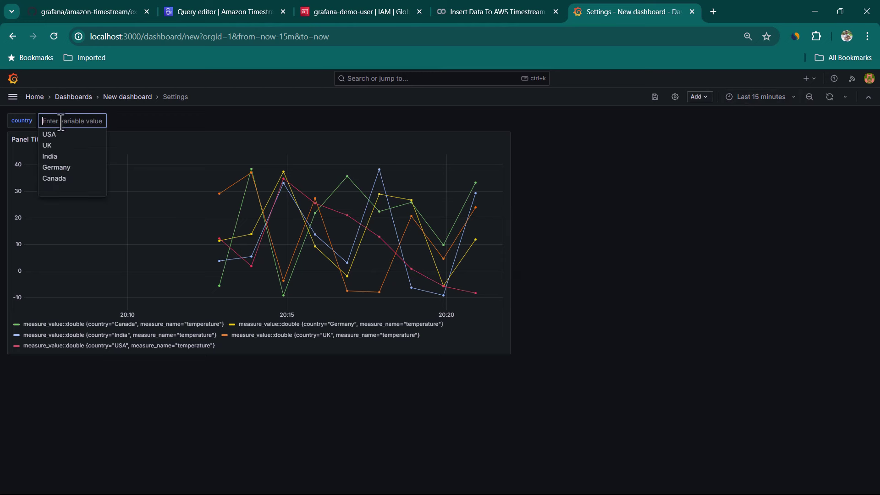
left_click(64, 158)
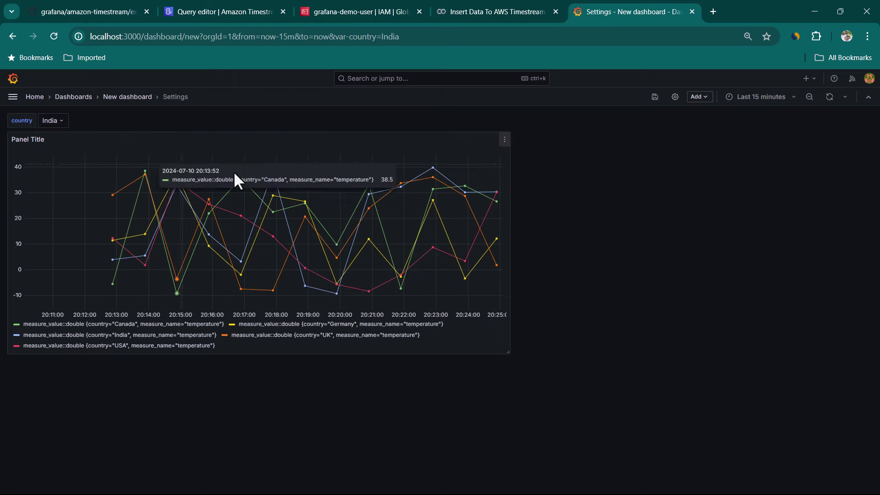
Edit the panel's query, inserting the line where country = $country before order by time asc, and refresh the graph
left_click(505, 140)
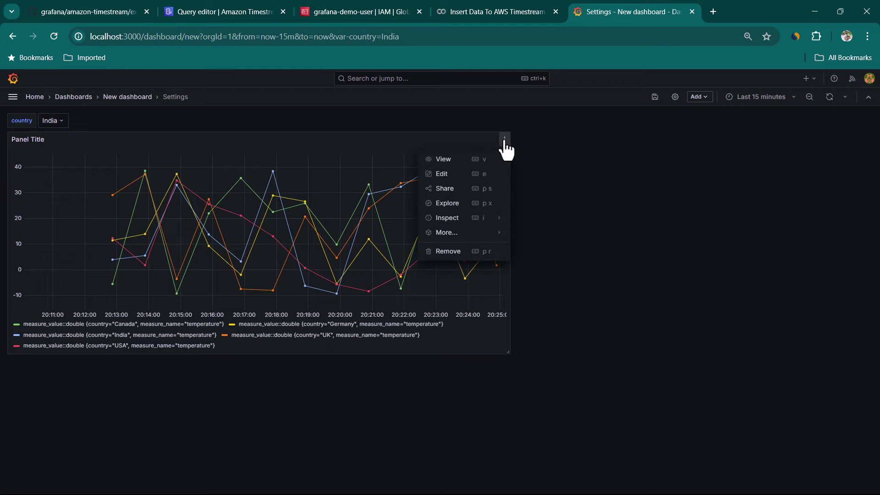
left_click(444, 184)
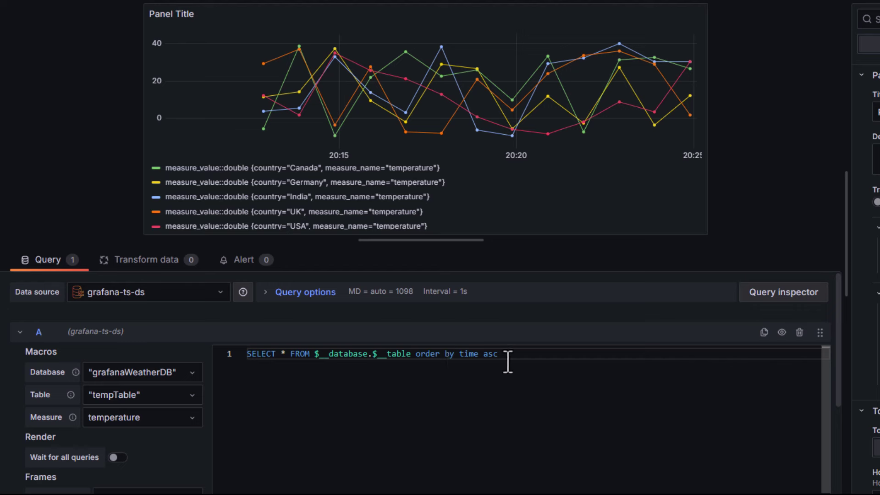
left_click(412, 426)
key("Return")
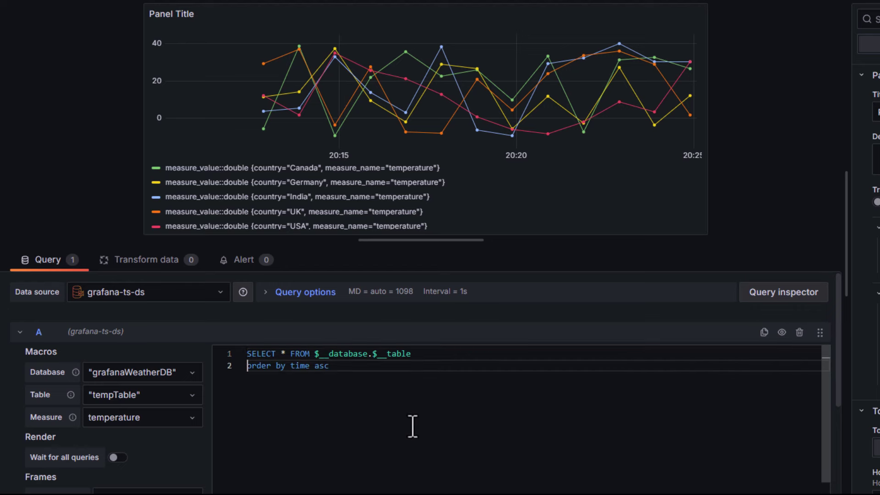
key("Left")
key("Return")
type("whe")
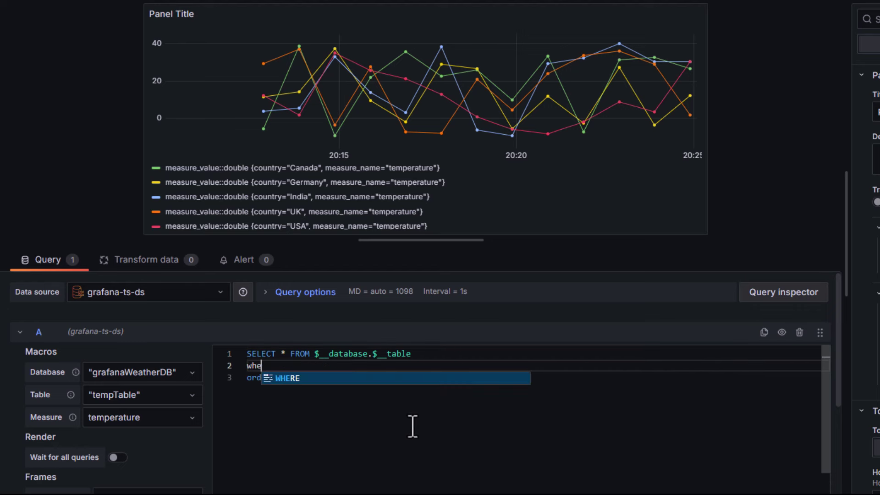
type("re country =")
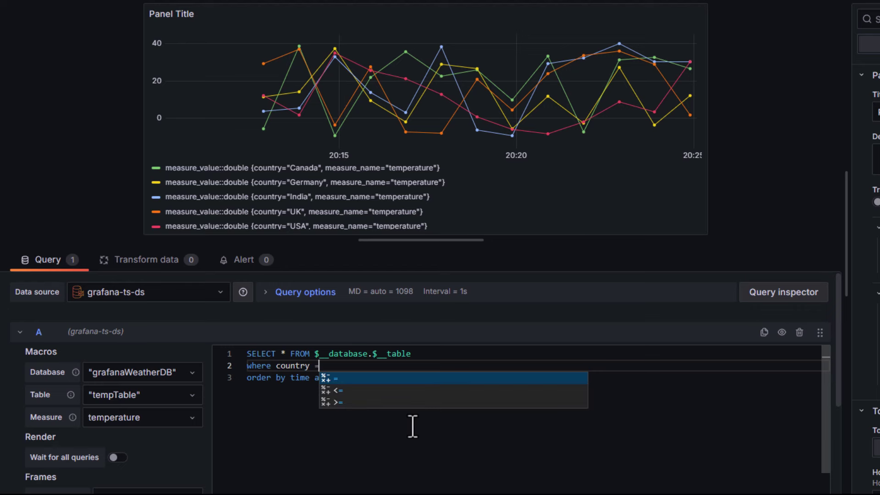
type(" $cou")
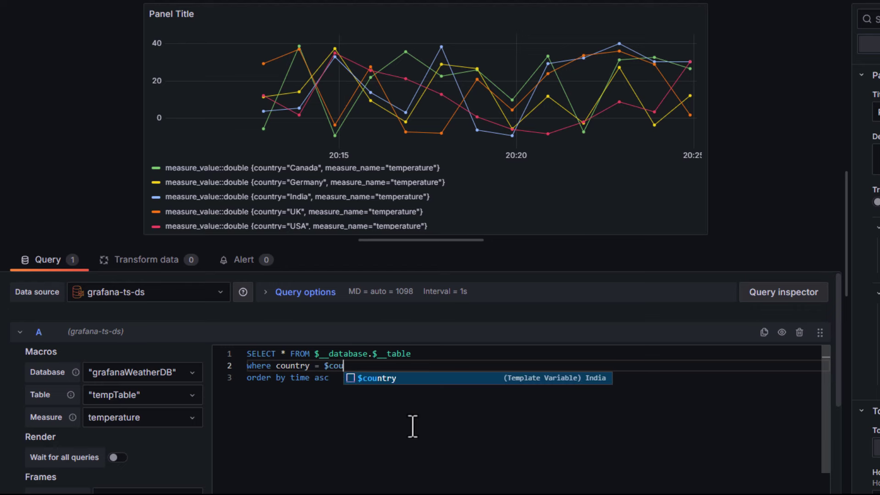
key("Return")
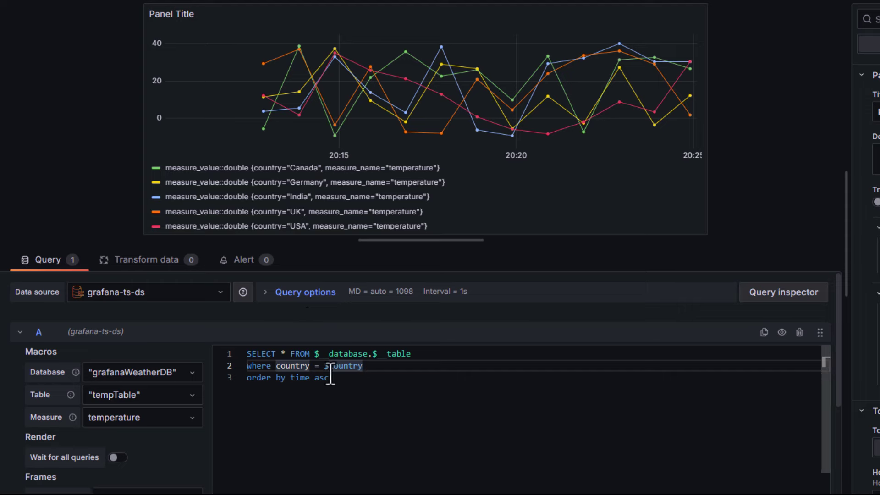
left_click_drag(324, 366, 373, 367)
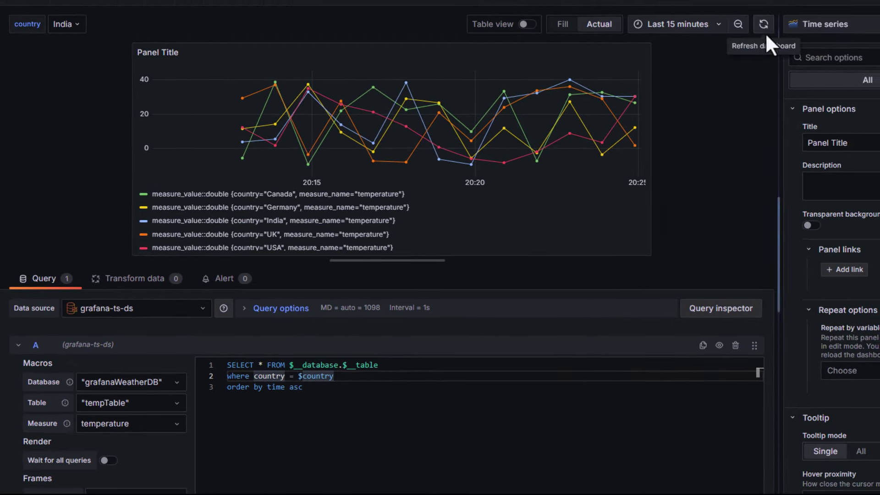
left_click(788, 10)
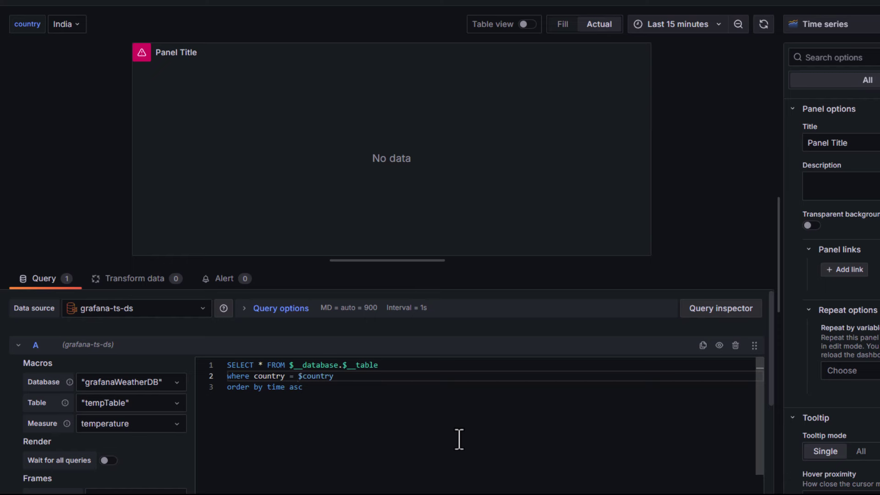
Enclose $country in single quotes in the where clause and refresh the graph
key("ctrl+shift+Left")
key("ctrl+shift+Left")
type("'")
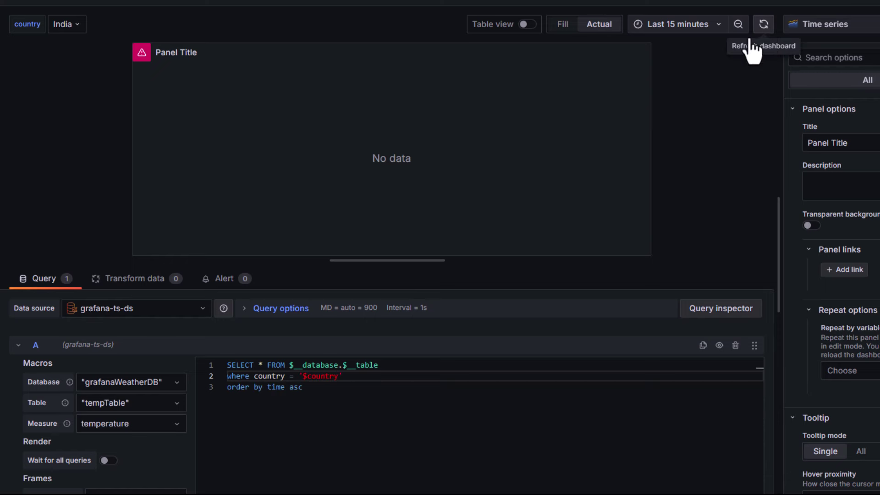
left_click(751, 39)
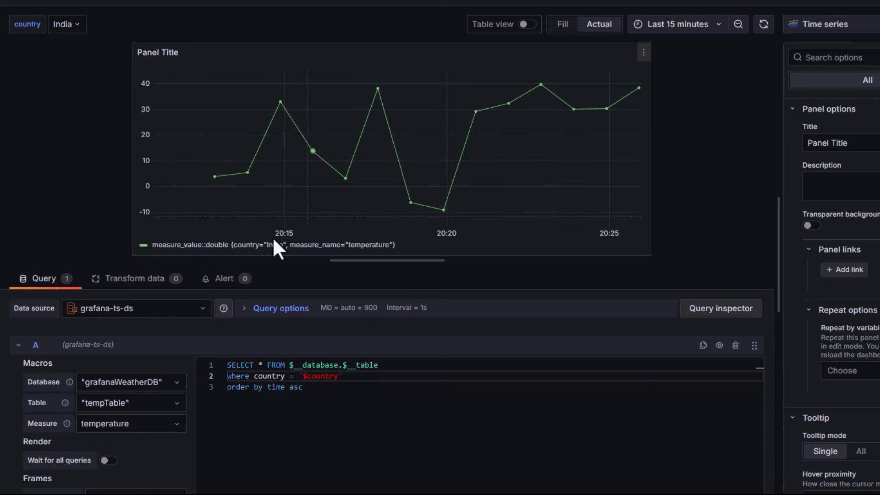
Switch the country variable to Canada and refresh the graph
left_click(77, 29)
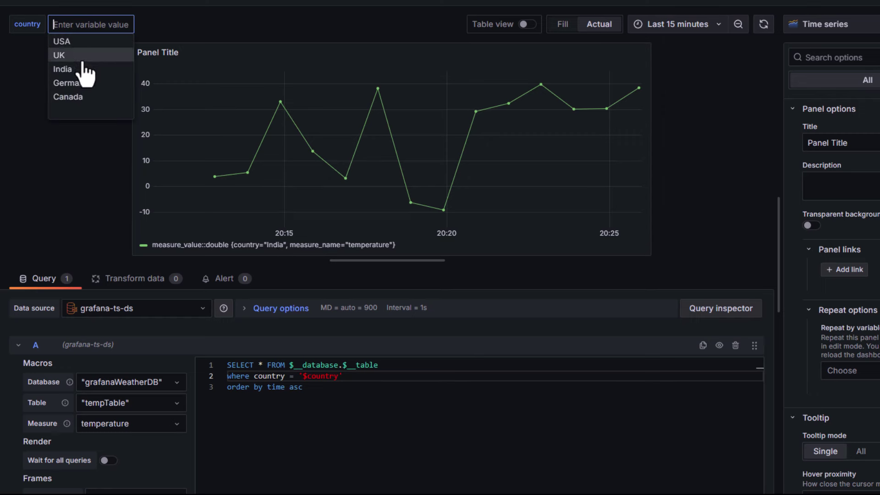
left_click(67, 98)
left_click(762, 26)
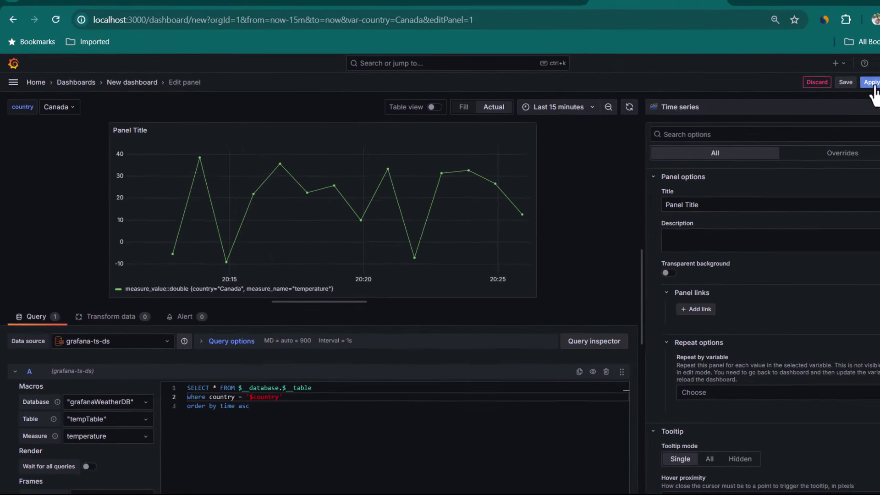
Apply the panel changes and switch the country variable to UK on the dashboard
left_click(870, 83)
left_click(68, 106)
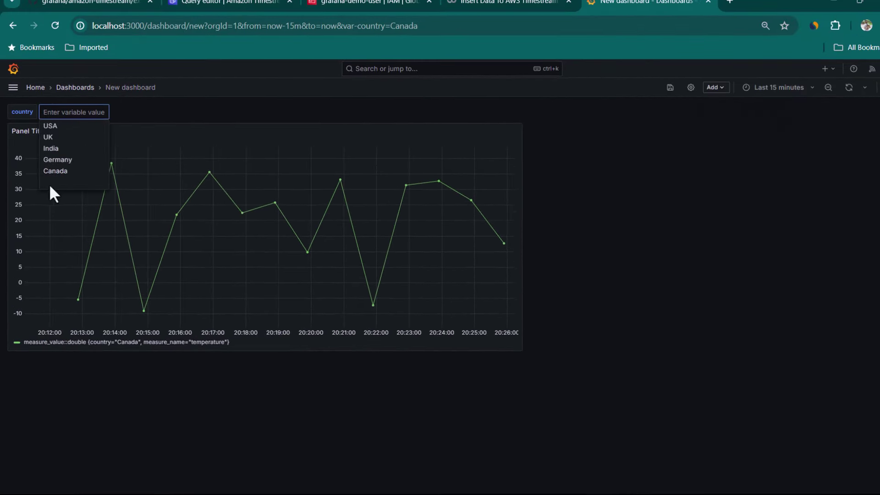
left_click(58, 138)
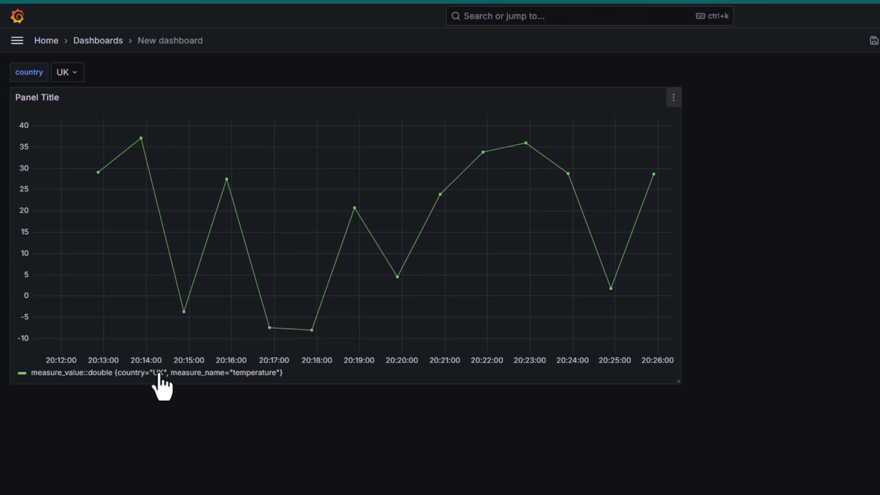
Reopen the temperature panel for editing and add a Rename fields by regex transformation
left_click(673, 97)
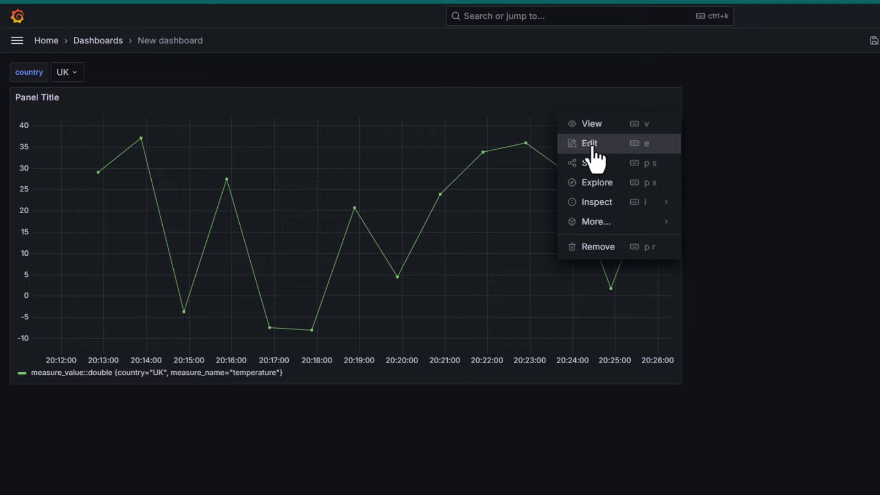
left_click(594, 143)
left_click(163, 342)
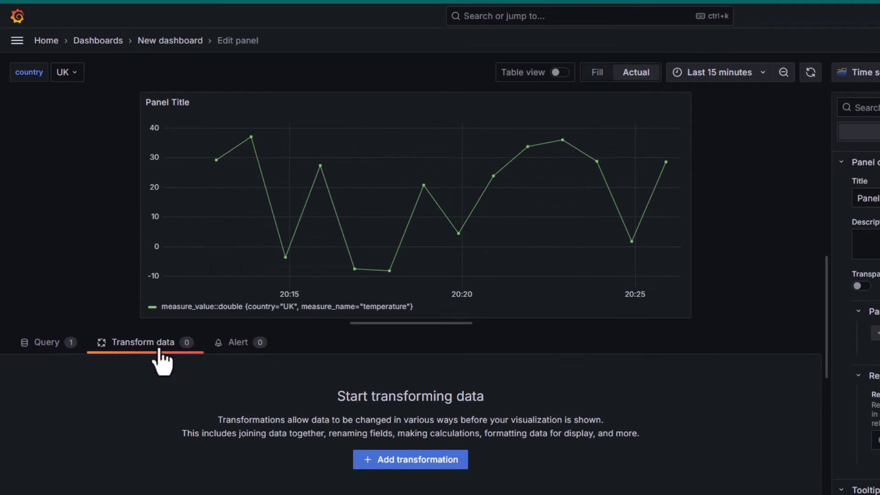
left_click(410, 460)
left_click(769, 112)
type("re")
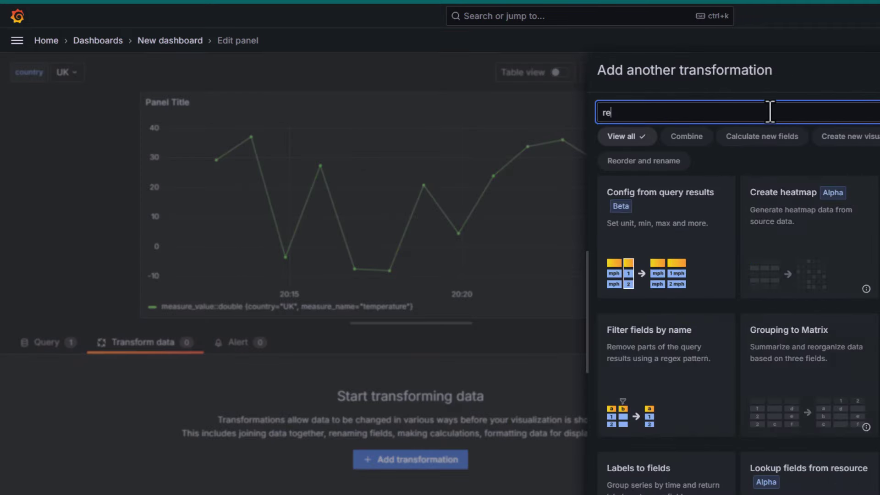
type("name")
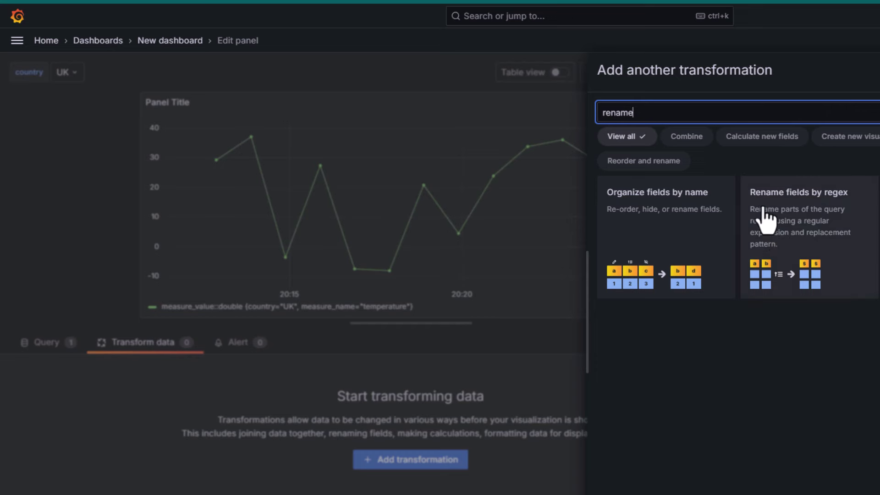
left_click(820, 254)
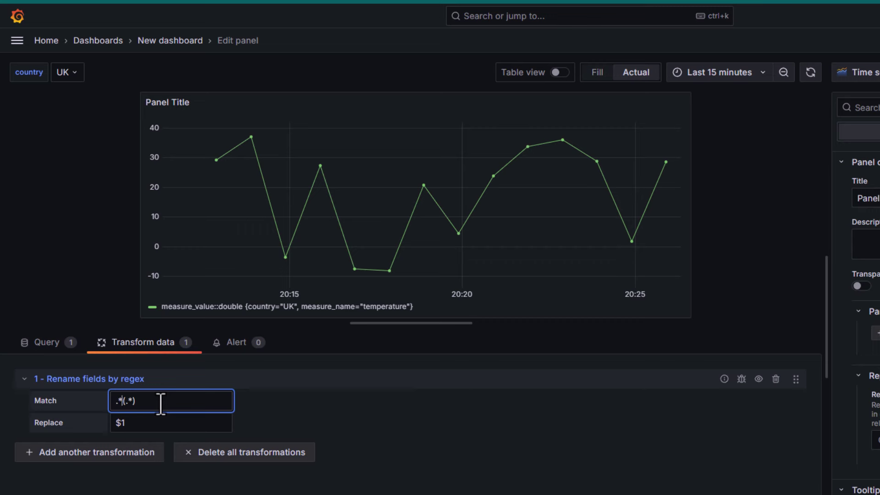
Set the transformation's match pattern to .*country=(.*), measure.* with replacement $1, and apply the panel changes
key("ctrl+a")
type(".*country=(.*).*")
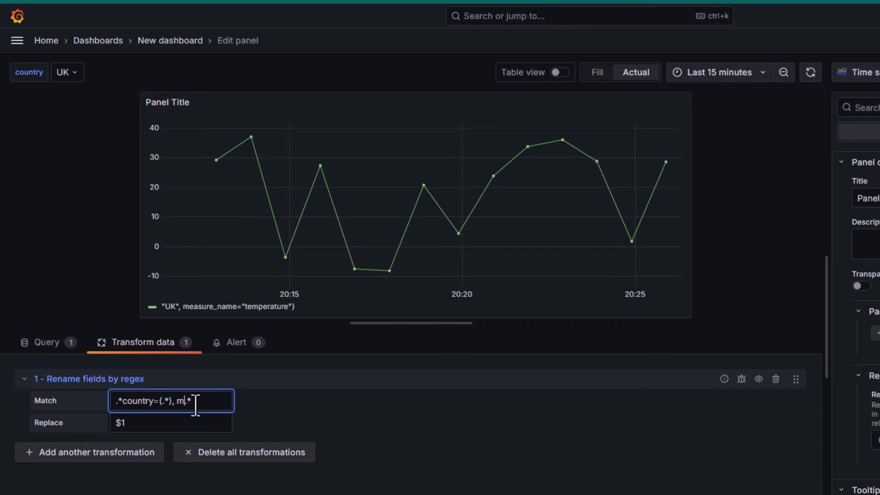
key("Tab")
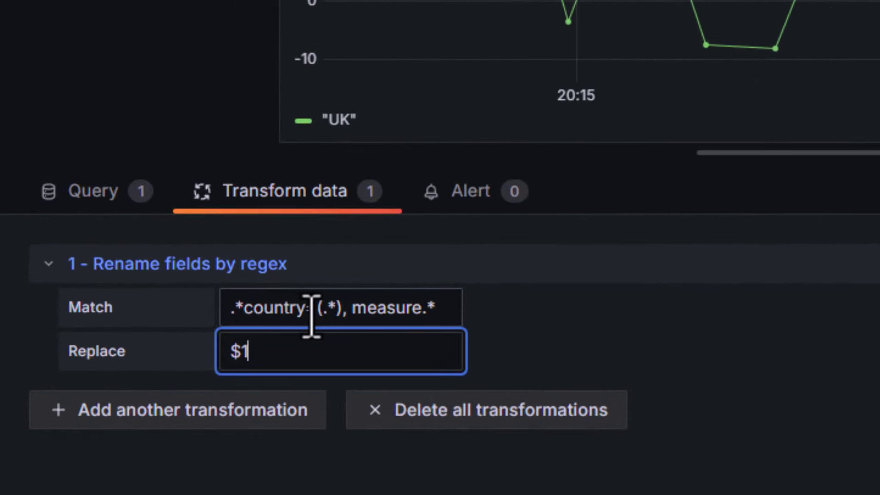
double_click(259, 338)
left_click(355, 314)
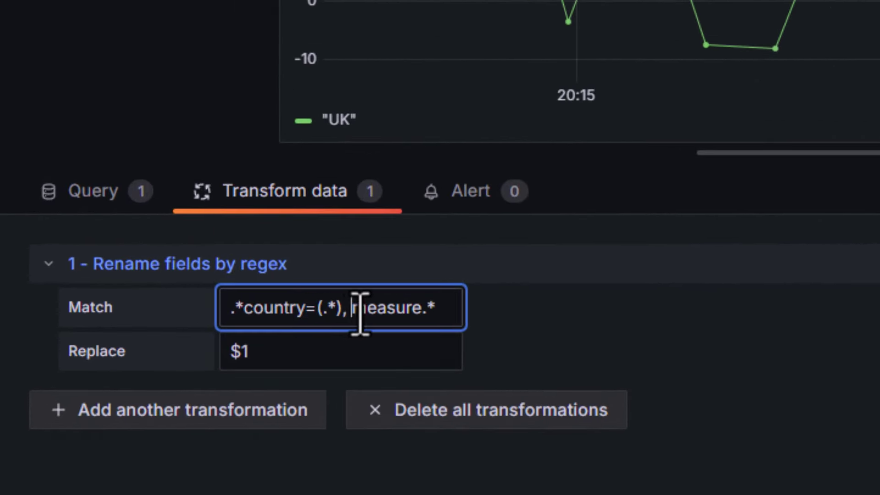
left_click(297, 360)
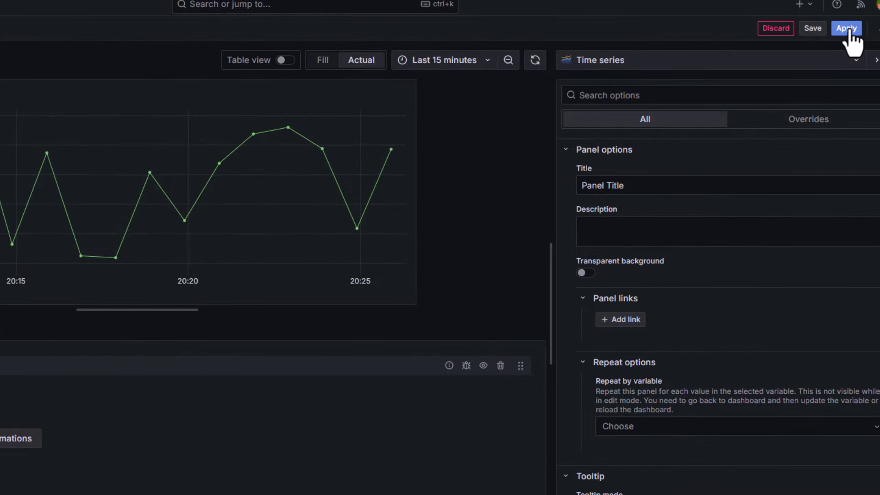
left_click(846, 28)
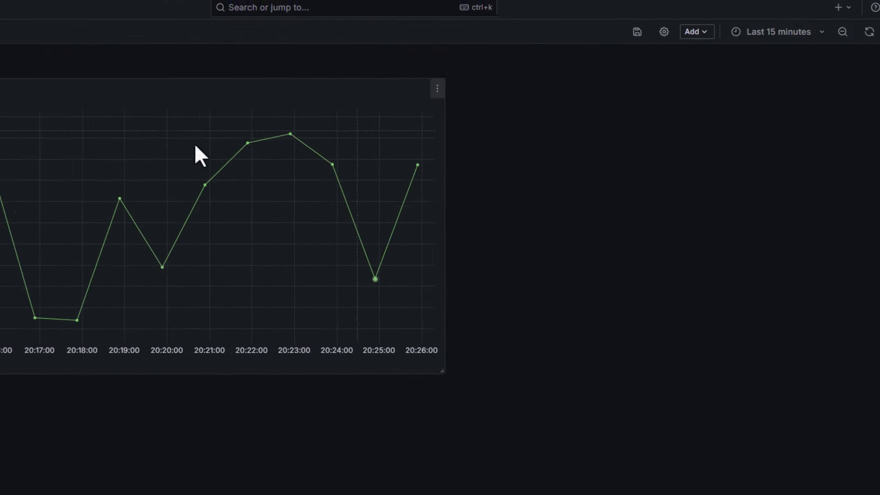
Enable the Multi-value option for the country variable in the dashboard settings and apply the variable
left_click(77, 87)
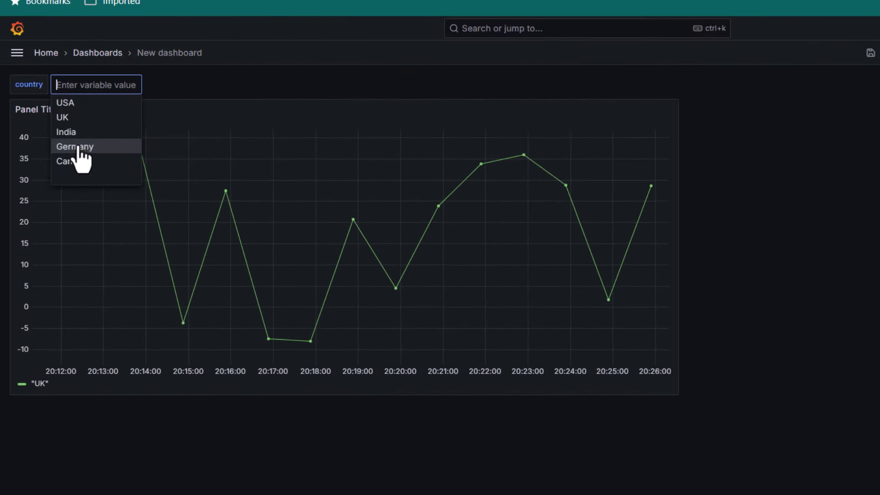
left_click(804, 149)
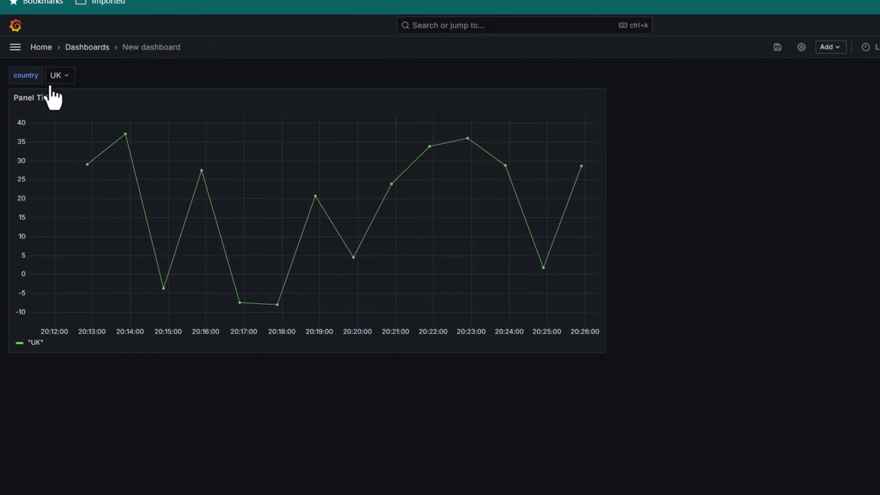
left_click(802, 48)
left_click(186, 114)
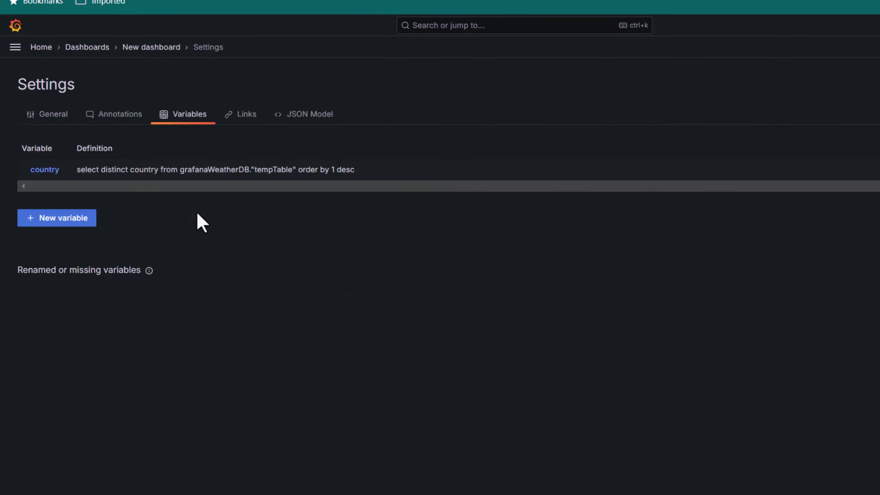
left_click(40, 169)
scroll(365, 295, "down", 6)
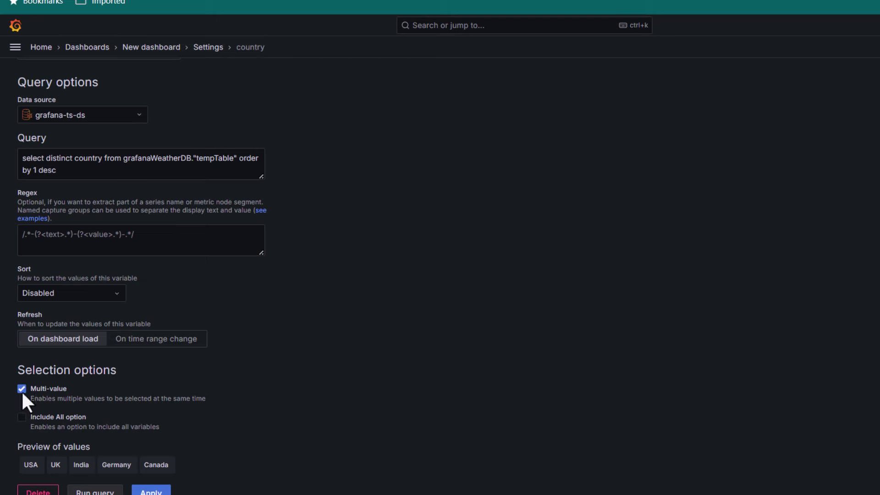
left_click(158, 491)
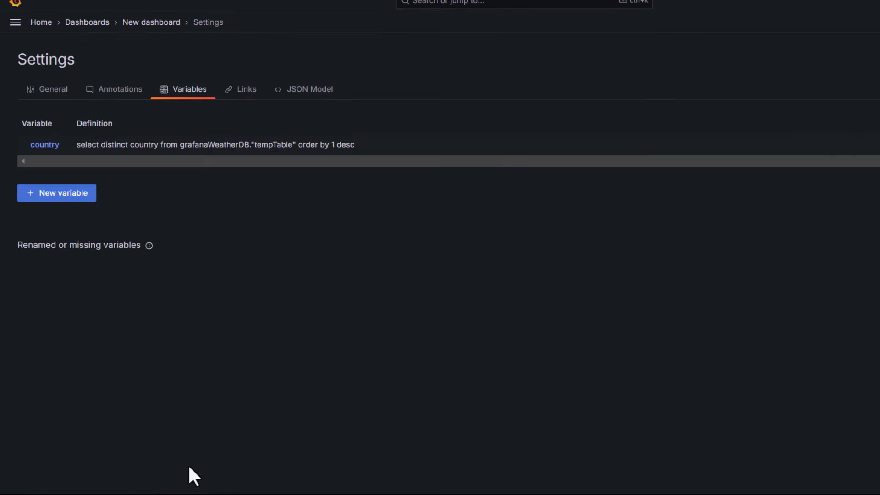
Return to the dashboard and select India and Germany instead of UK for the country variable
left_click(878, 22)
left_click(65, 51)
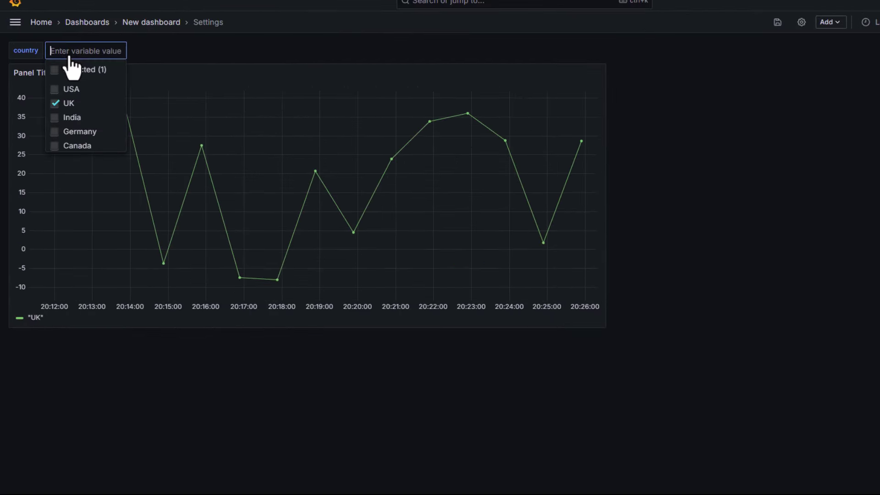
left_click(57, 103)
left_click(56, 118)
left_click(56, 131)
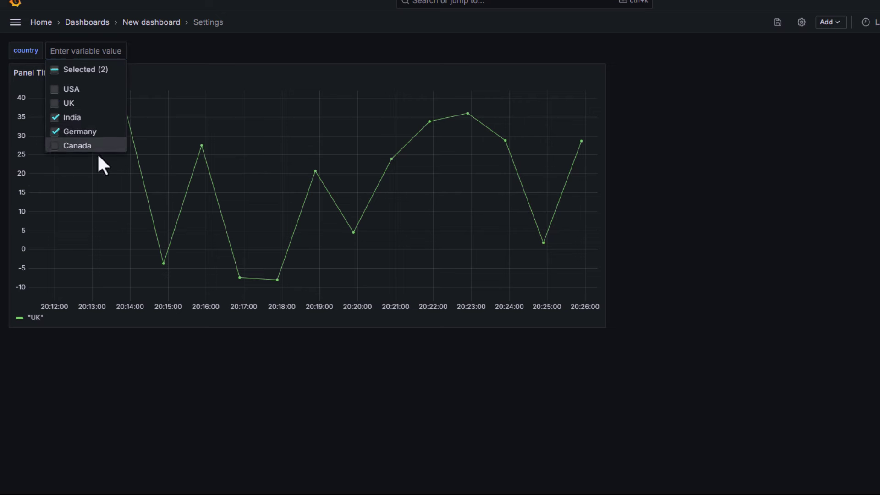
left_click(678, 138)
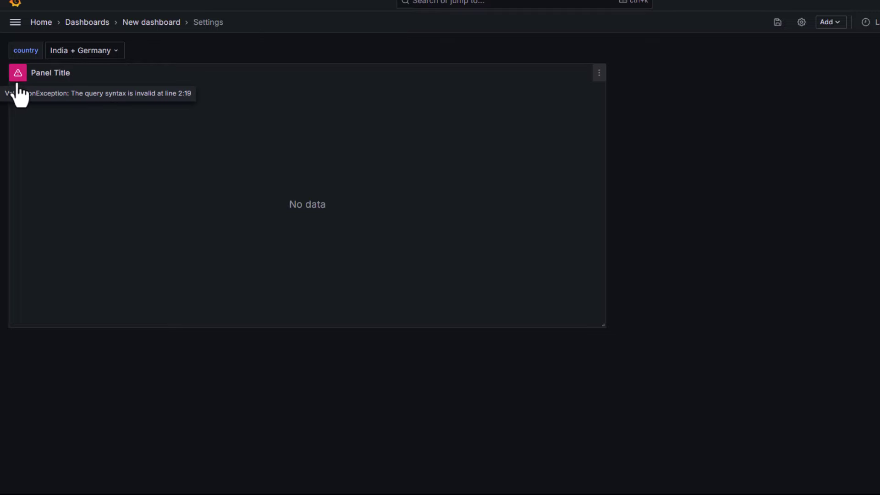
Check the panel's error message, then open the panel for editing and review the where clause of its query
mouse_move(20, 78)
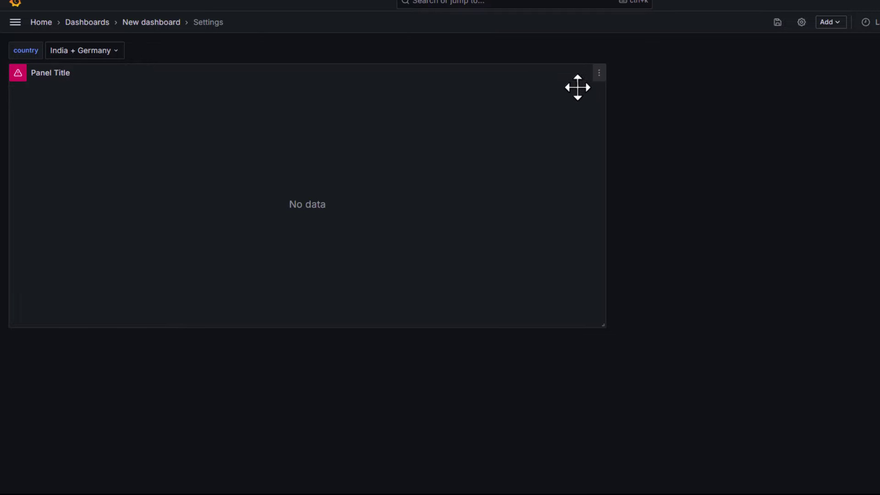
left_click(599, 74)
left_click(524, 114)
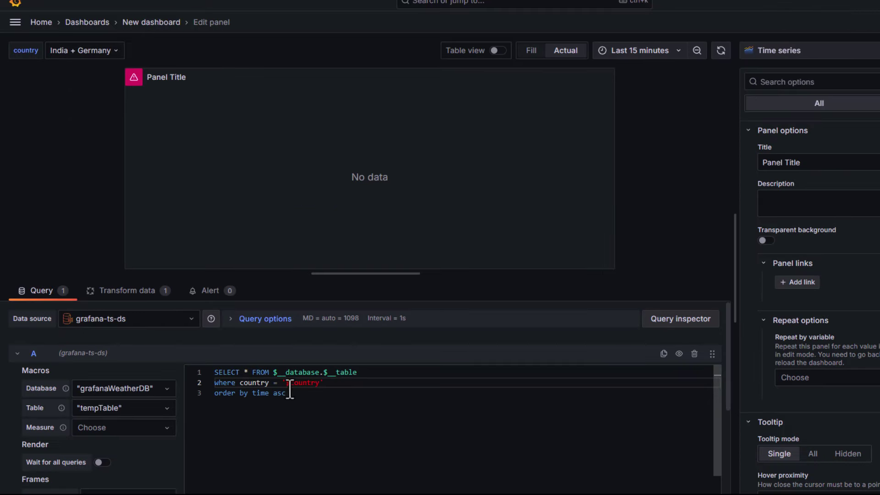
left_click_drag(282, 383, 329, 387)
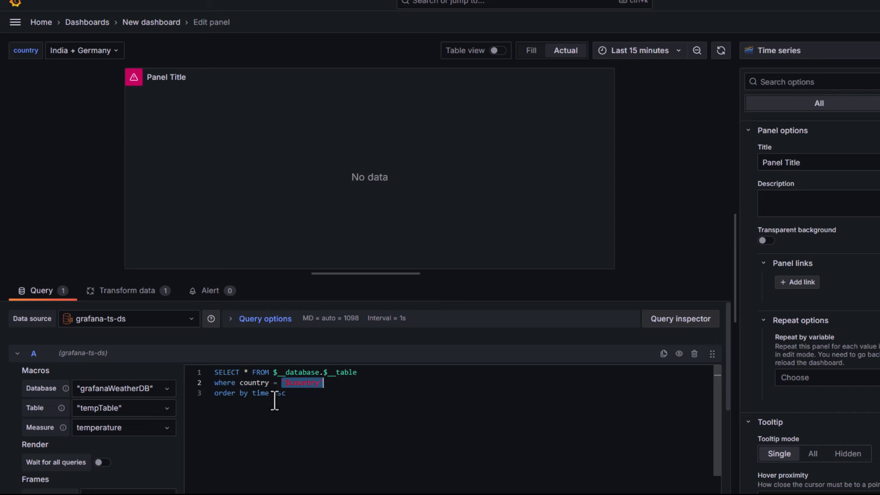
left_click(306, 400)
left_click_drag(293, 392, 198, 371)
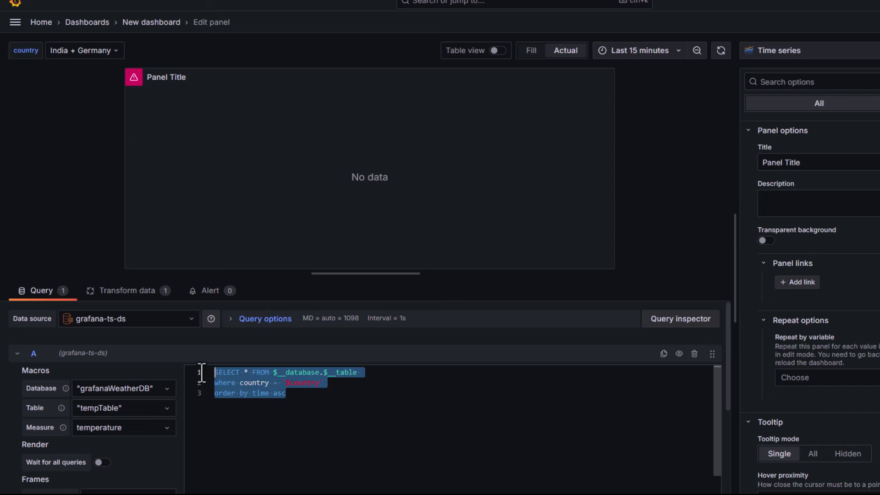
left_click(280, 415)
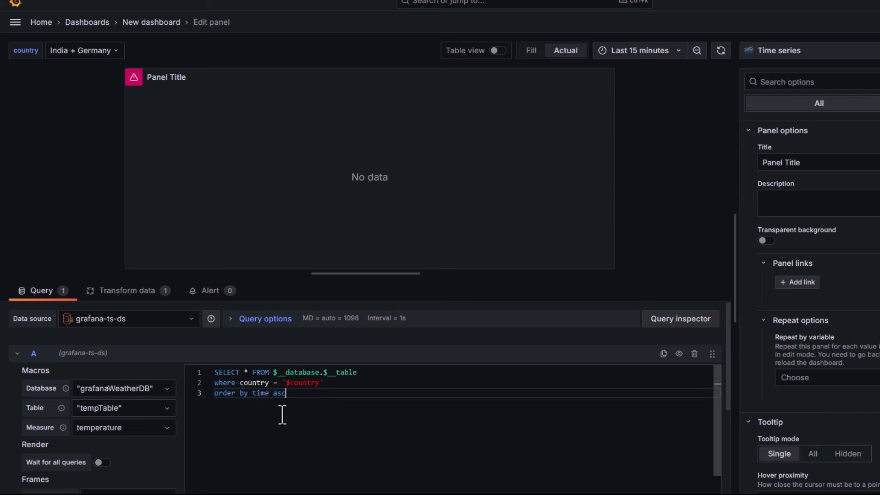
Change the where condition to country in ('India', 'Germany') and refresh the graph
left_click(272, 383)
key("Right")
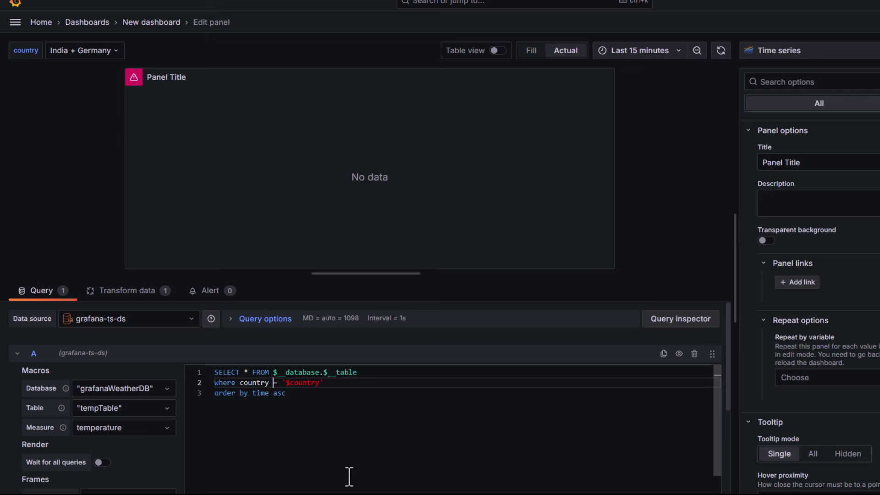
key("Delete")
type("in")
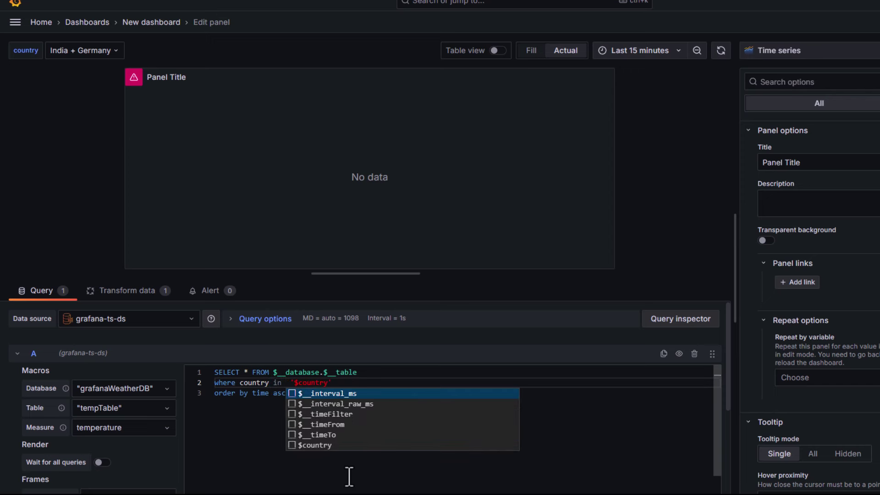
key("shift+End")
key("BackSpace")
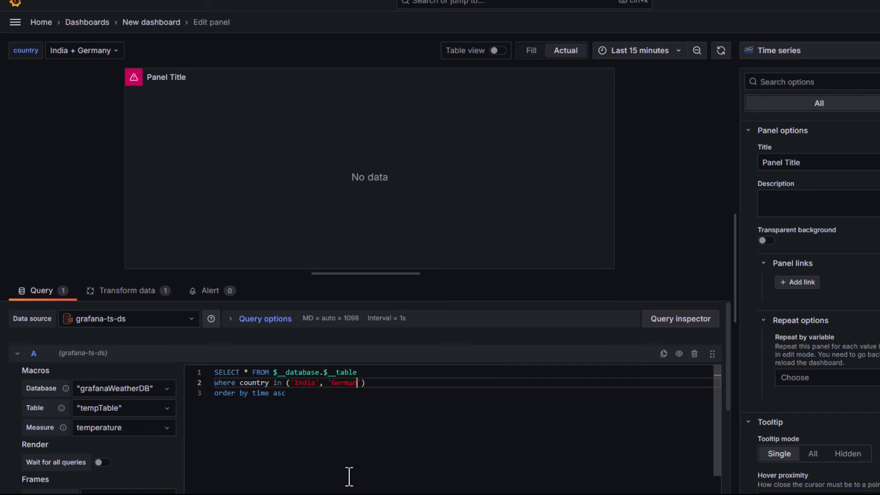
left_click(348, 476)
left_click(720, 52)
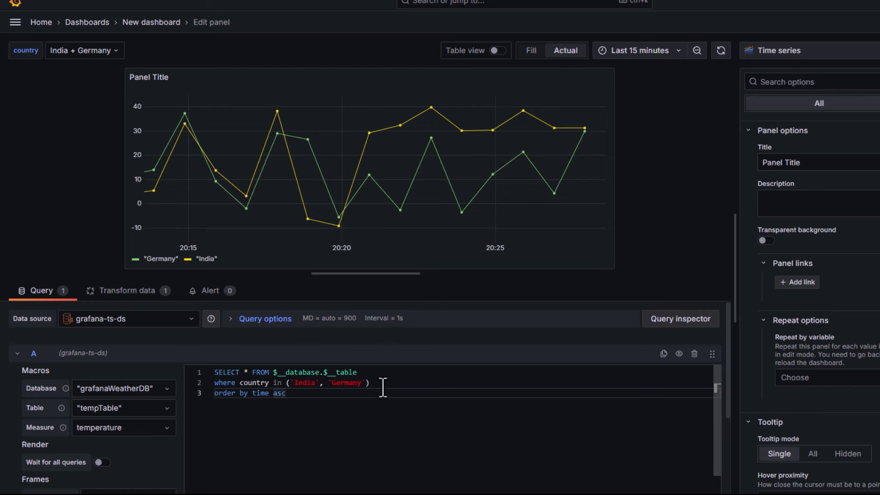
Delete in ('India', 'Germany') from the where clause and switch to GitHub's example.md to find the query filtering with ANY(VALUES ${country:singlequote})
left_click_drag(385, 384, 272, 388)
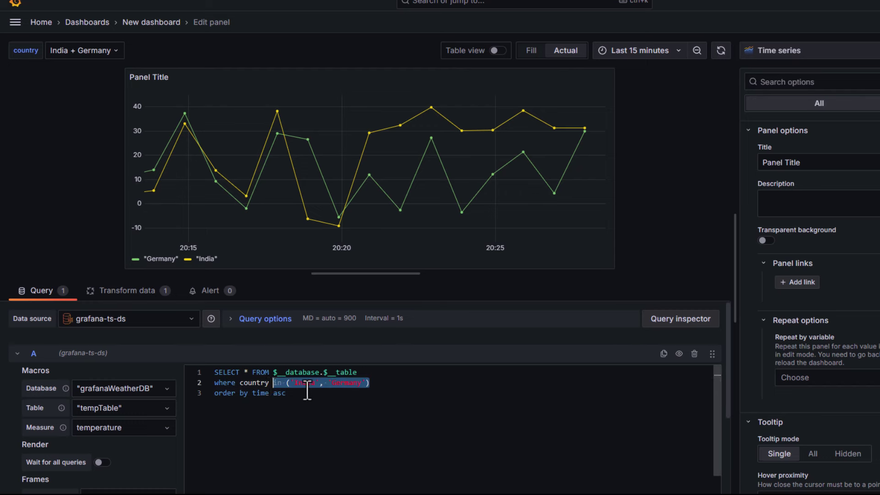
key("alt+Tab")
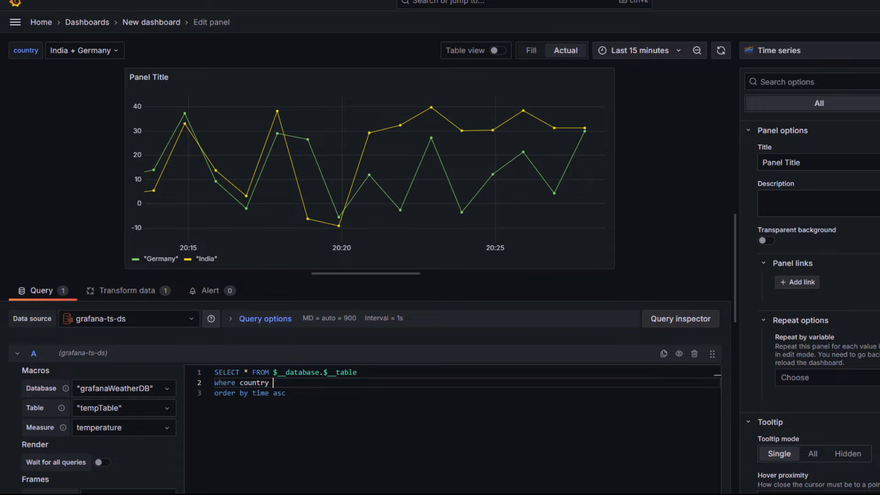
scroll(362, 339, "down", 2)
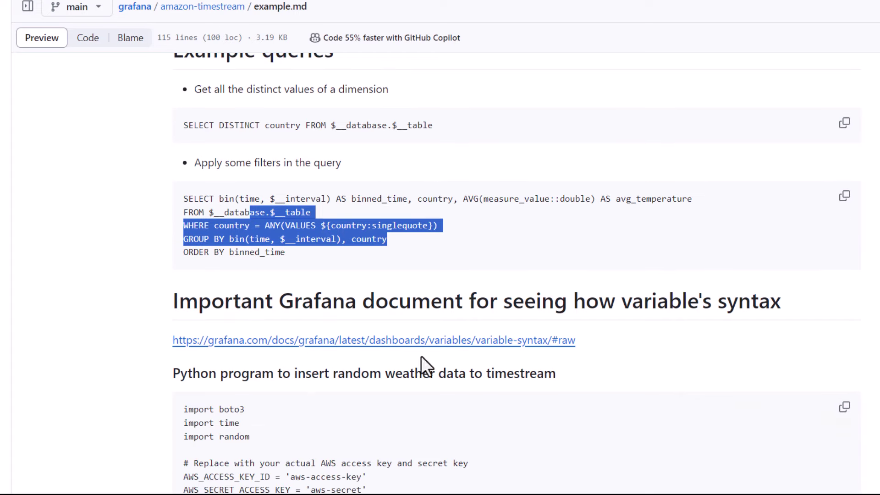
left_click(590, 233)
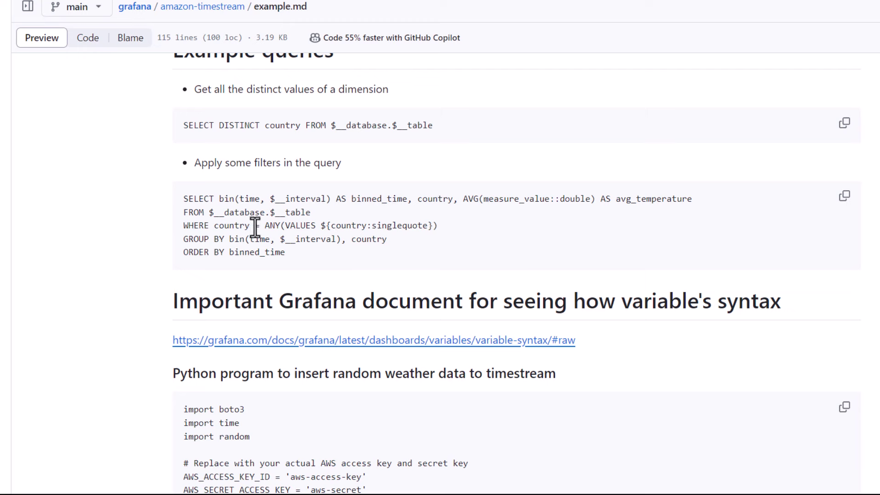
Copy the line WHERE country = ANY(VALUES ${country:singlequote}) from example.md into Grafana's panel query as its where clause and refresh the graph
left_click_drag(183, 226, 457, 228)
key("ctrl+c")
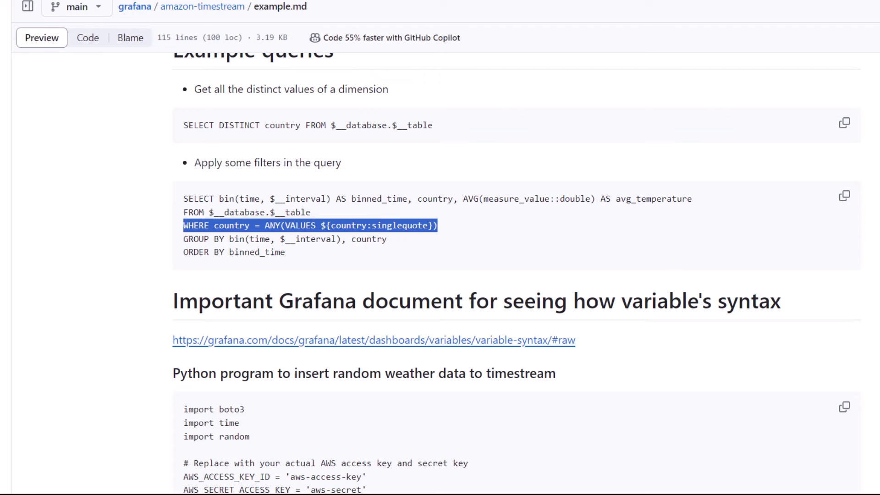
key("alt+Tab")
left_click_drag(271, 382, 214, 382)
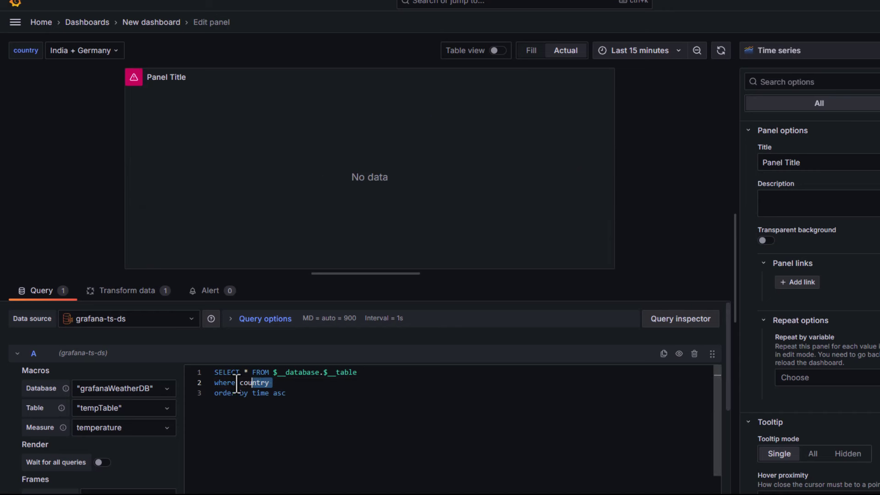
key("ctrl+v")
left_click(720, 53)
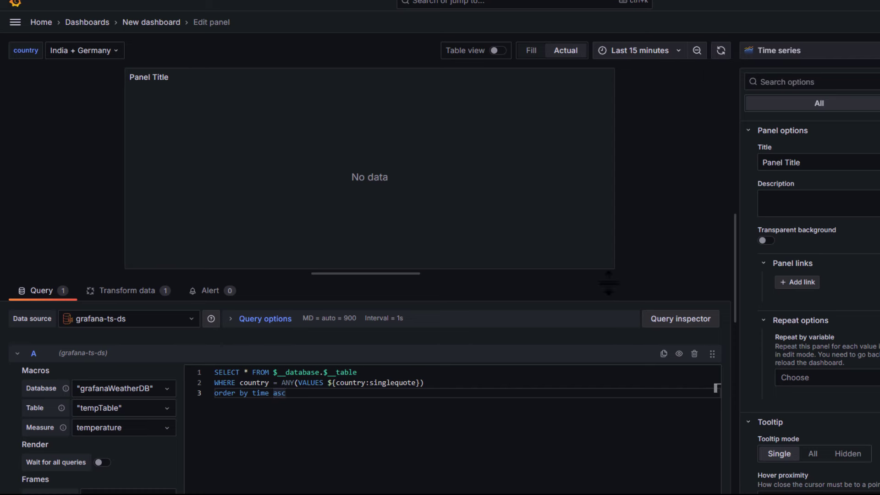
Add Canada to the selected values of the country variable
left_click(92, 51)
left_click(65, 147)
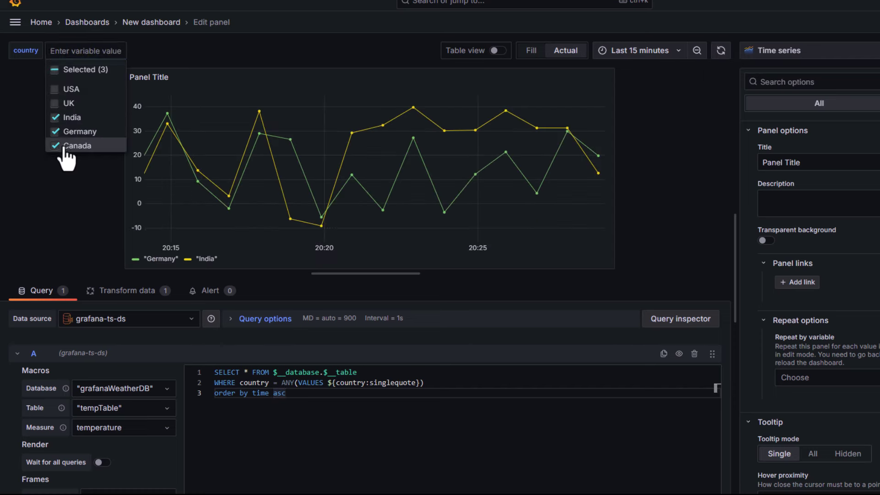
left_click(70, 196)
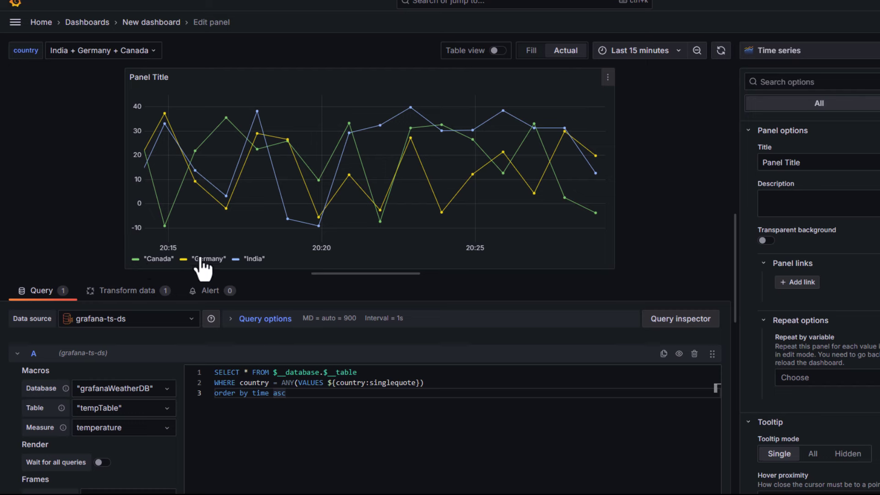
Deselect Germany and Canada so only India stays selected for the country variable, and apply the panel changes
left_click(93, 54)
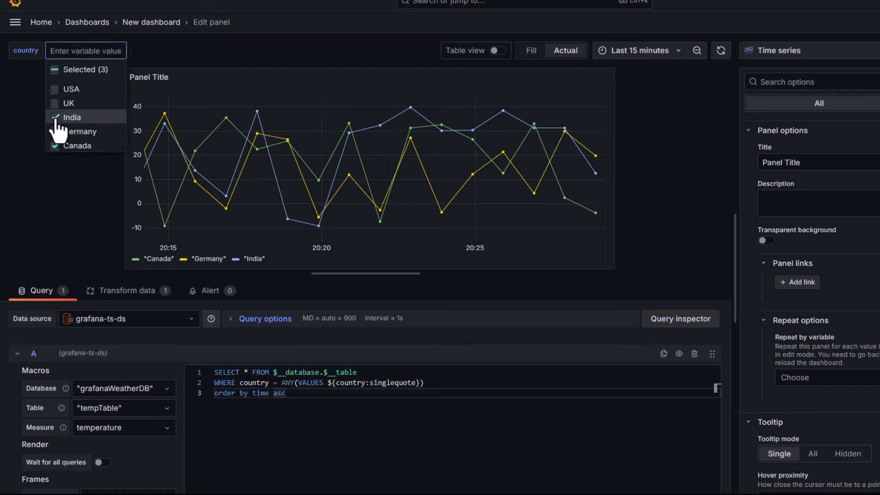
left_click(55, 132)
left_click(54, 146)
left_click(71, 161)
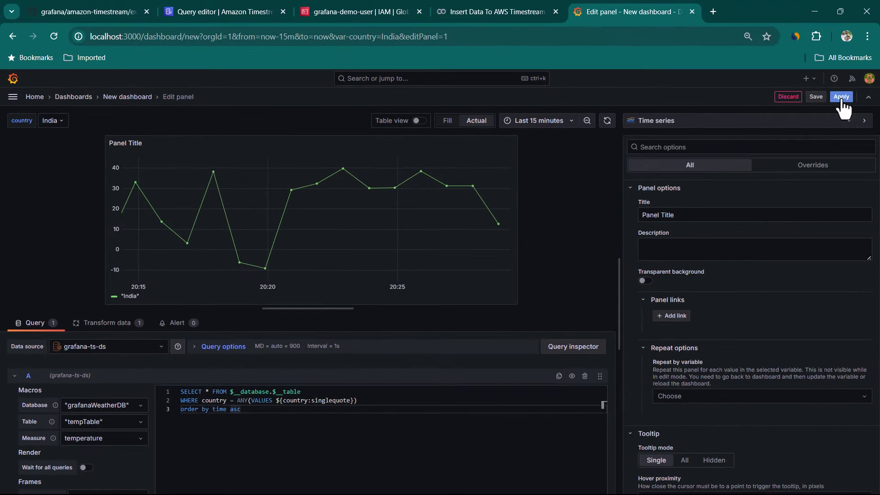
left_click(841, 97)
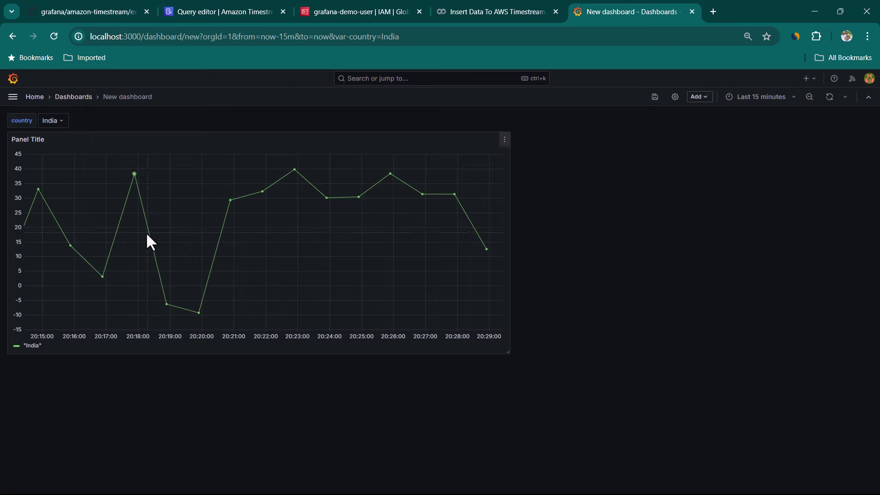
Switch to GitHub's example.md and copy the whole example query under "Apply some filters in the query"
left_click(128, 10)
left_click(287, 298)
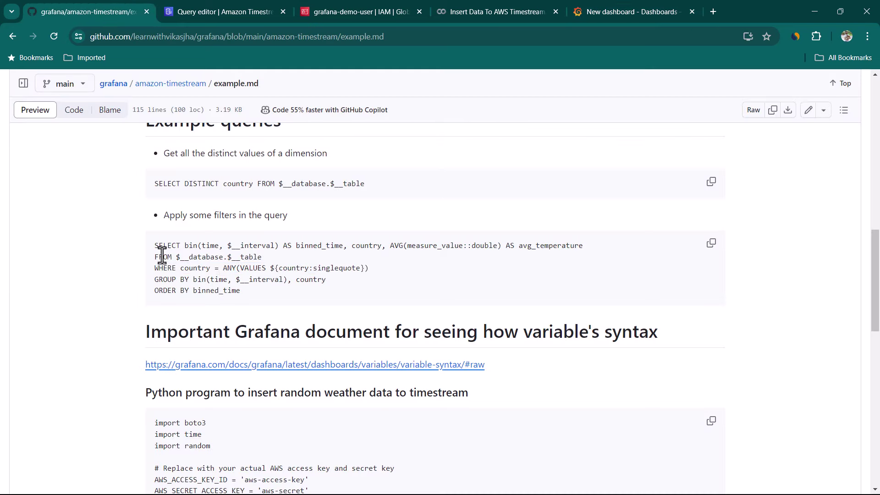
left_click_drag(153, 246, 254, 293)
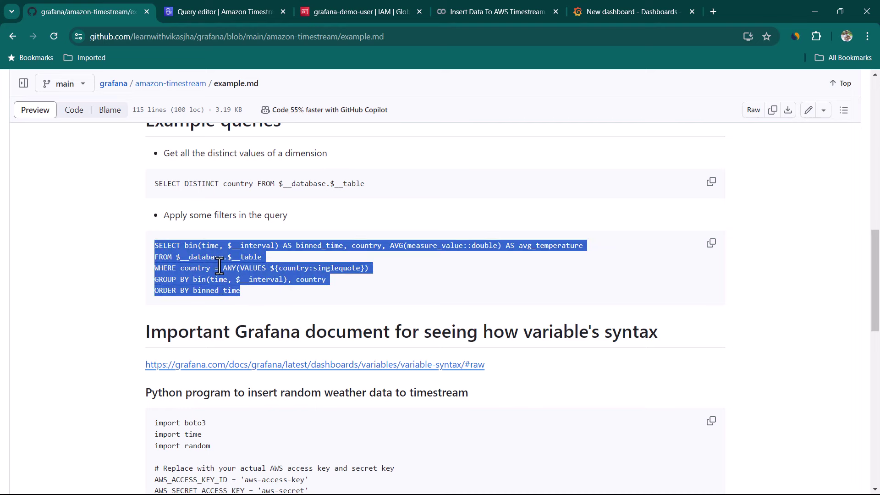
left_click(709, 248)
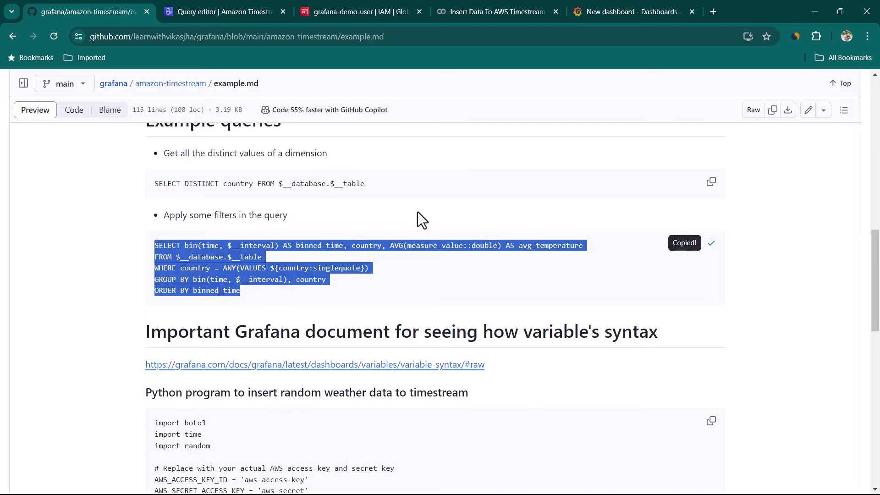
Back in Grafana, open the panel for editing, replace its whole query with the copied avg_temperature query and refresh the graph
left_click(632, 11)
left_click(504, 139)
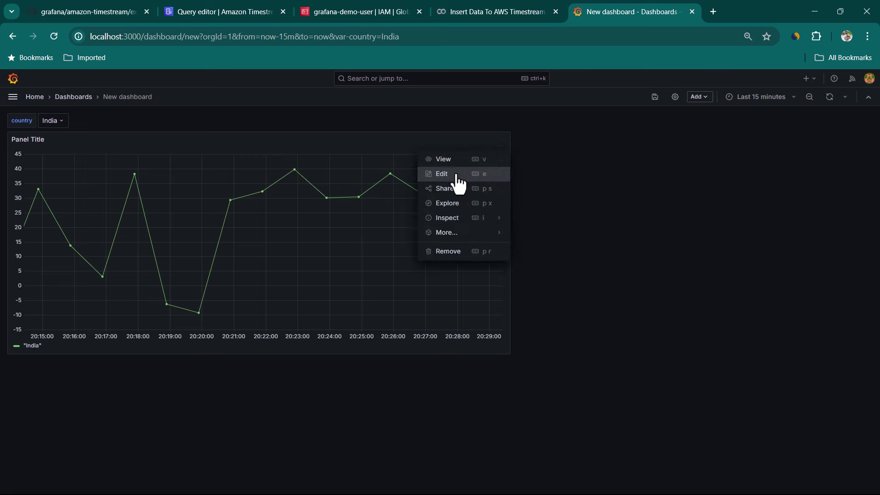
left_click(453, 174)
left_click(311, 432)
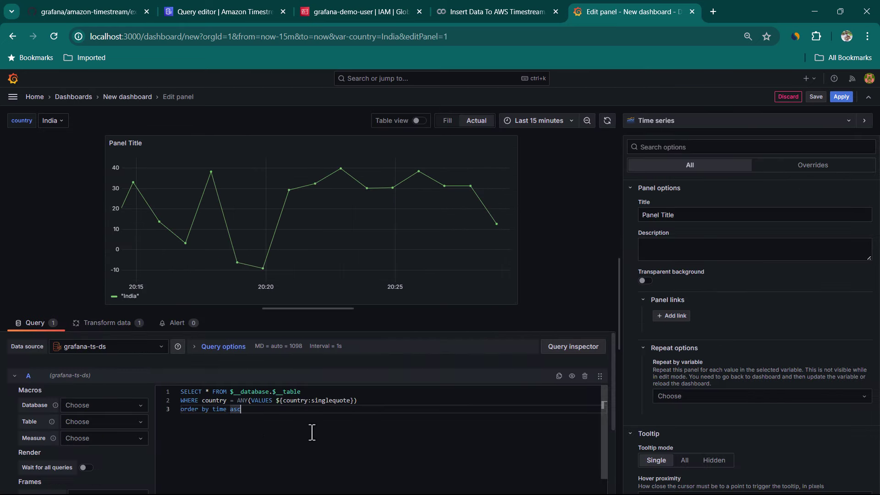
key("ctrl+a")
key("ctrl+v")
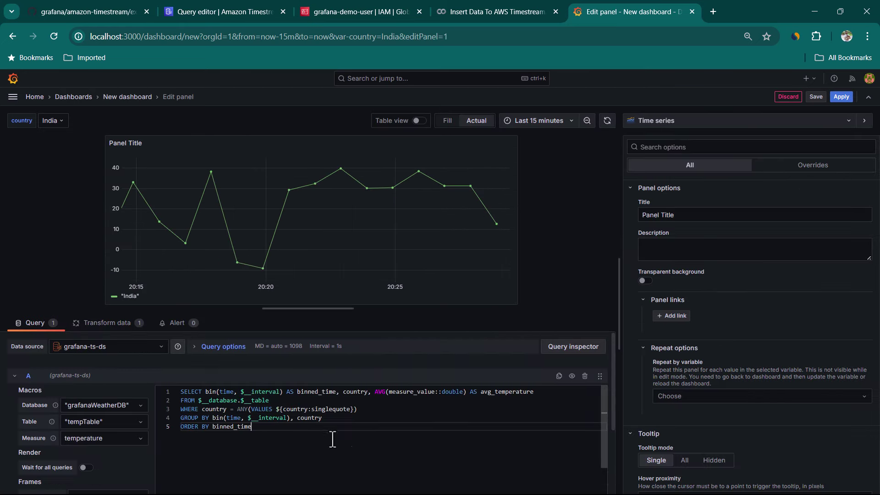
left_click(607, 120)
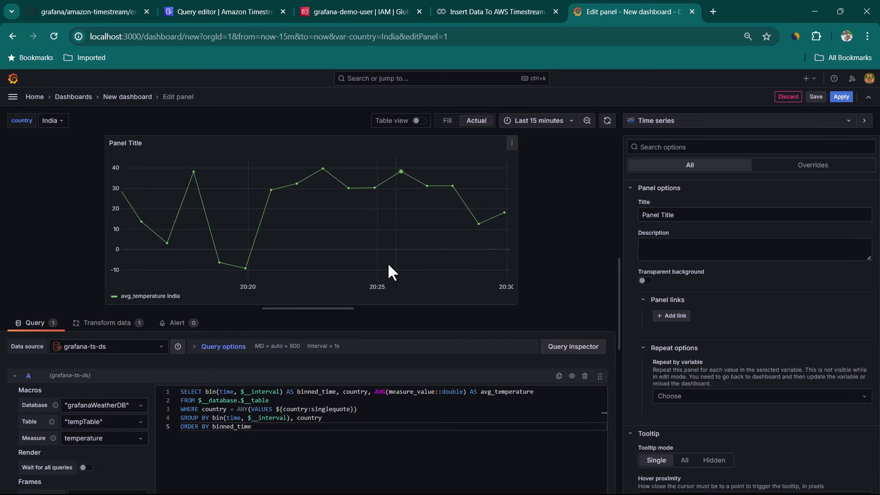
Highlight the query's $__interval macro, then set the minimum interval in the query options to 1h and refresh the graph
double_click(262, 392)
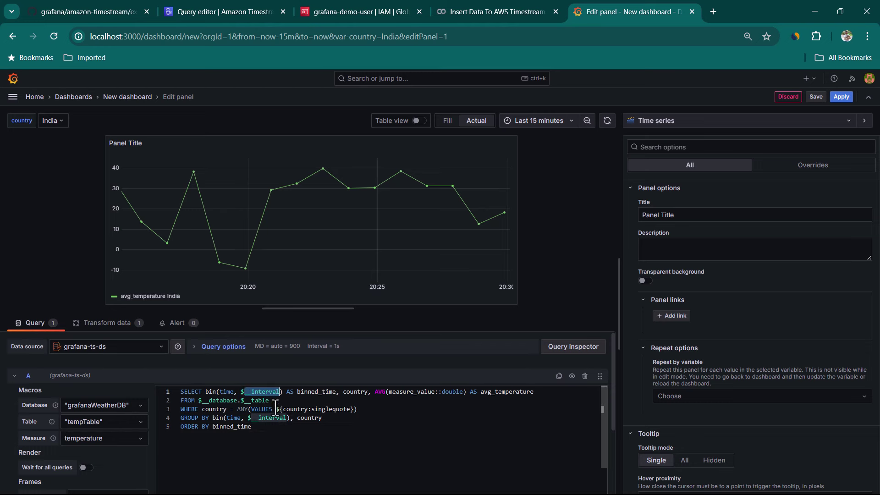
left_click(203, 348)
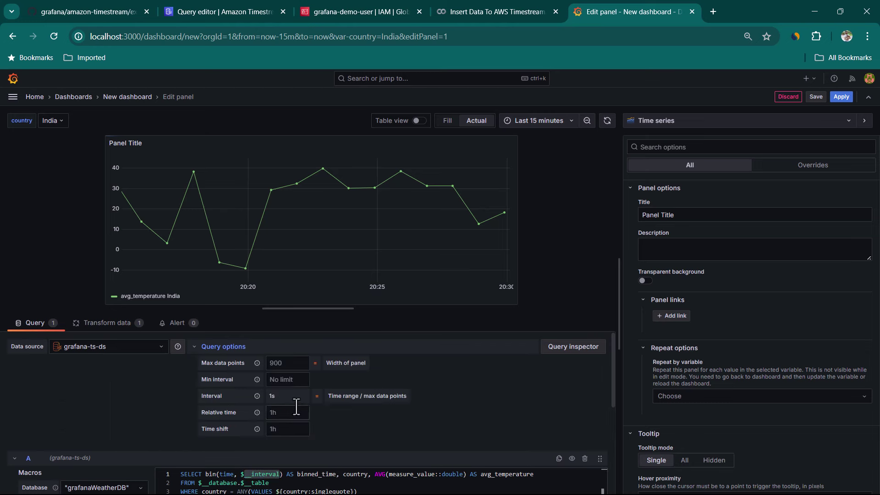
left_click(291, 380)
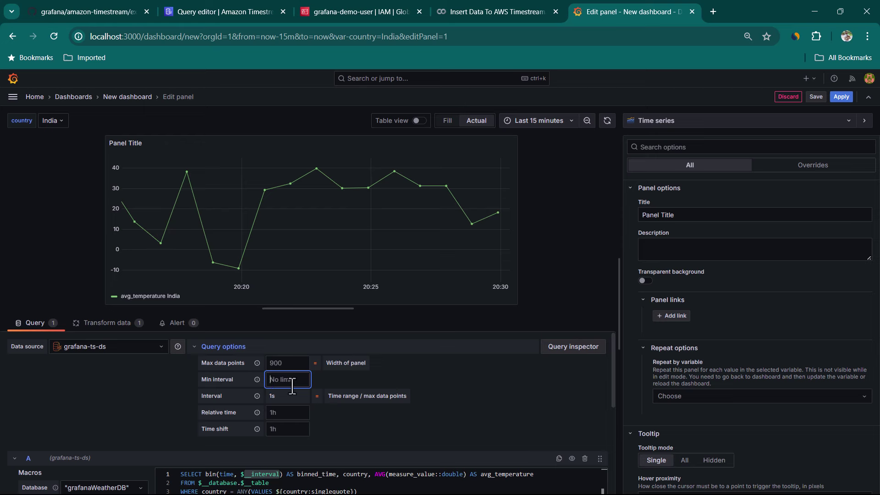
key("BackSpace")
left_click(607, 120)
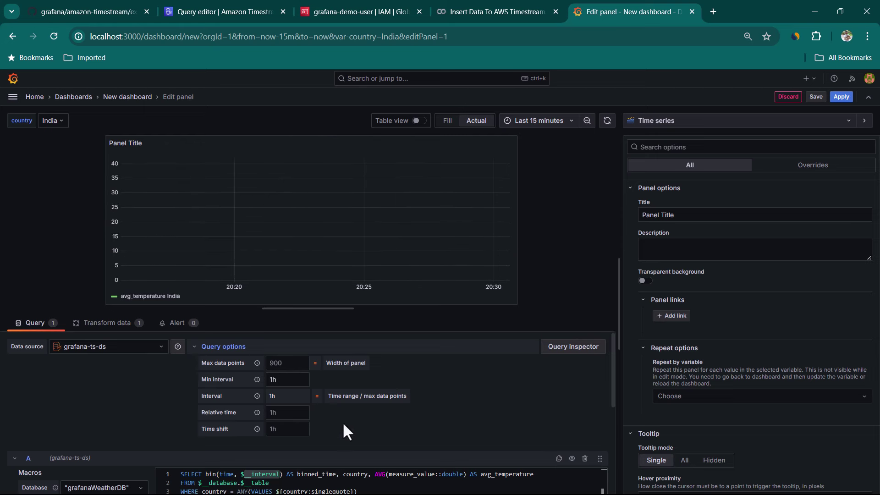
Set the query's minimum interval to 5m and check the graph
double_click(288, 381)
key("BackSpace")
type("5m")
left_click(316, 308)
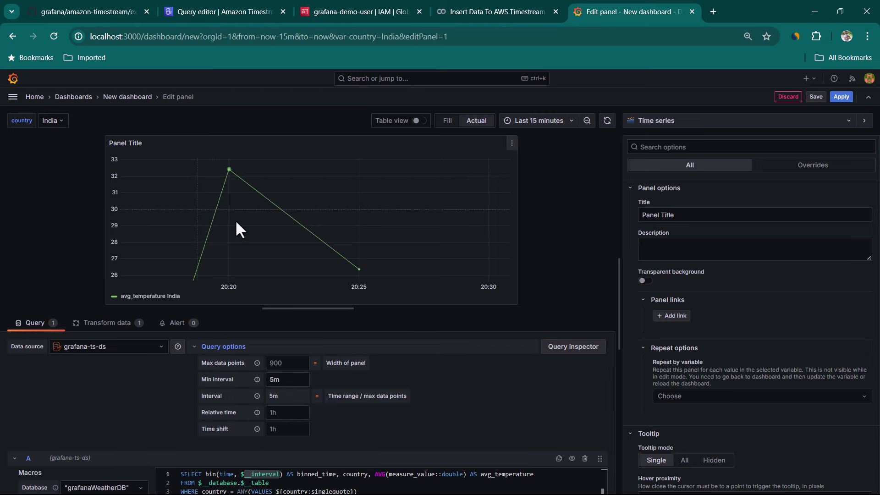
scroll(281, 343, "down", 2)
scroll(293, 412, "up", 2)
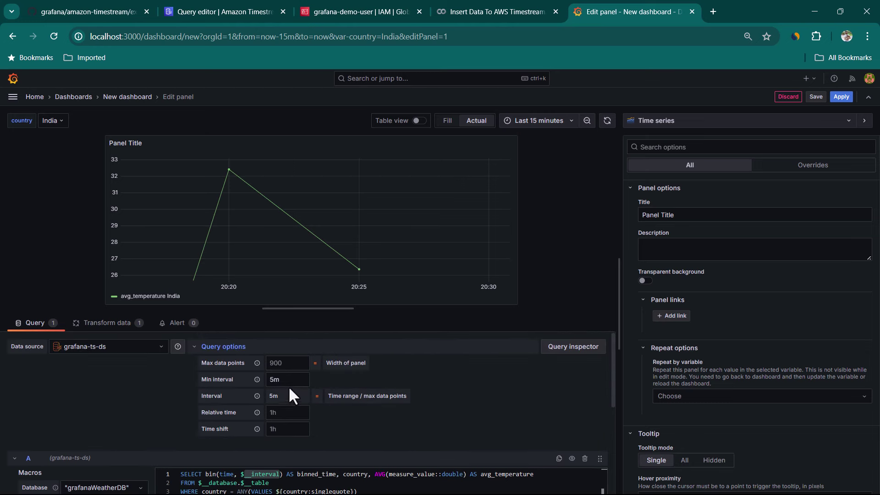
Clear the query's minimum interval and return to the dashboard with the time range set to Last 24 hours
double_click(273, 379)
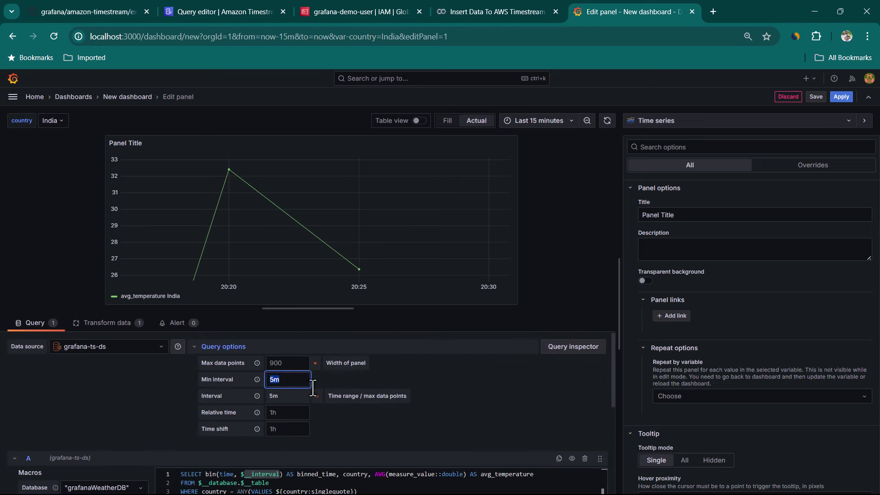
key("BackSpace")
left_click(464, 389)
left_click(841, 98)
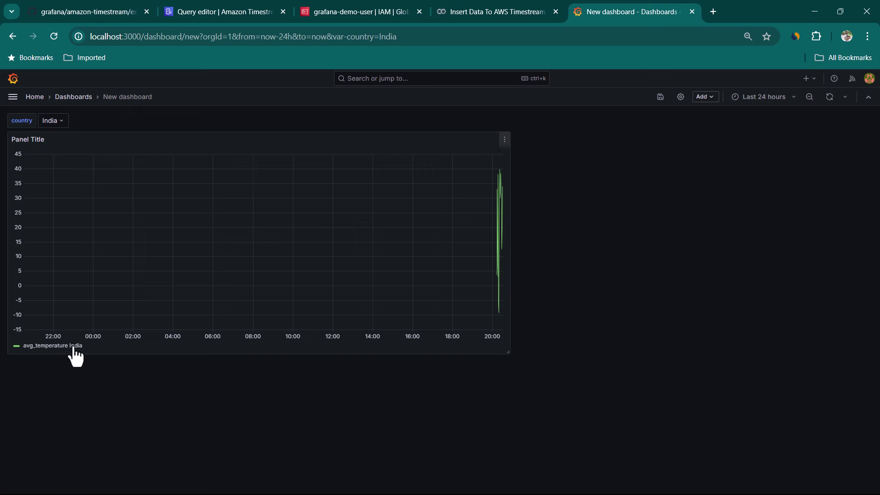
Reopen the panel for editing and set its Rename fields by regex transformation to match .* (.*) and replace with $1
left_click(504, 147)
left_click(448, 173)
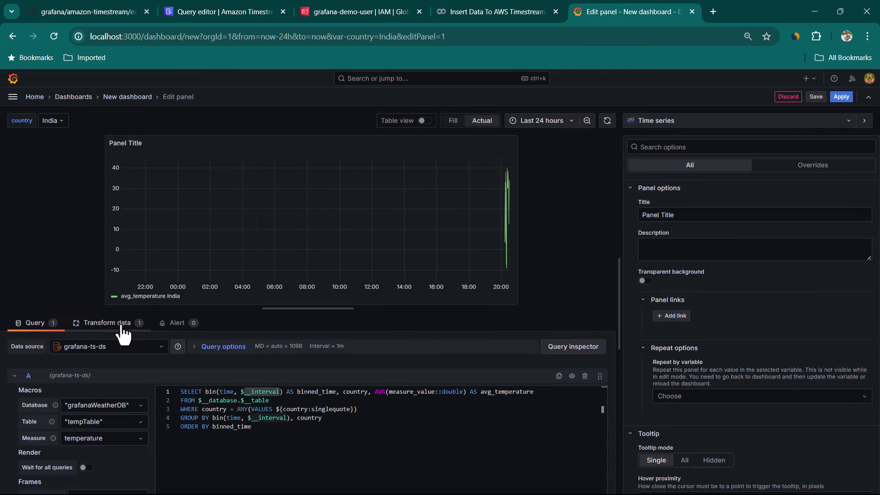
left_click(120, 324)
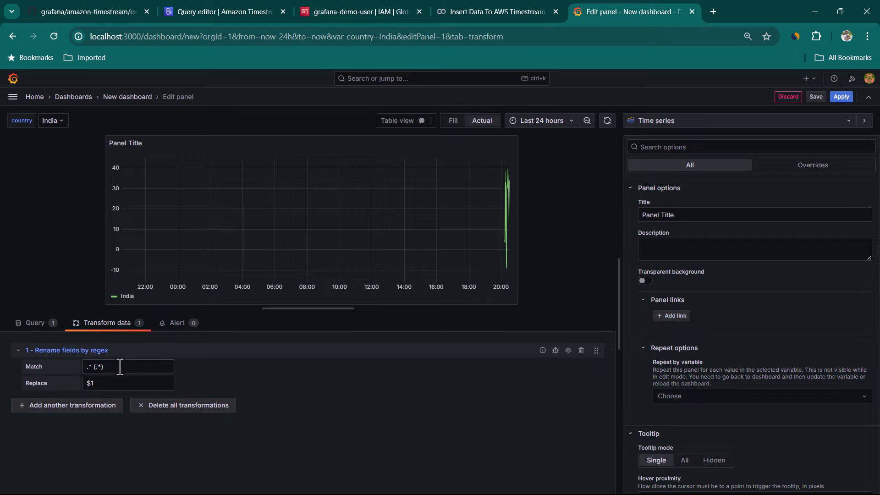
left_click(120, 366)
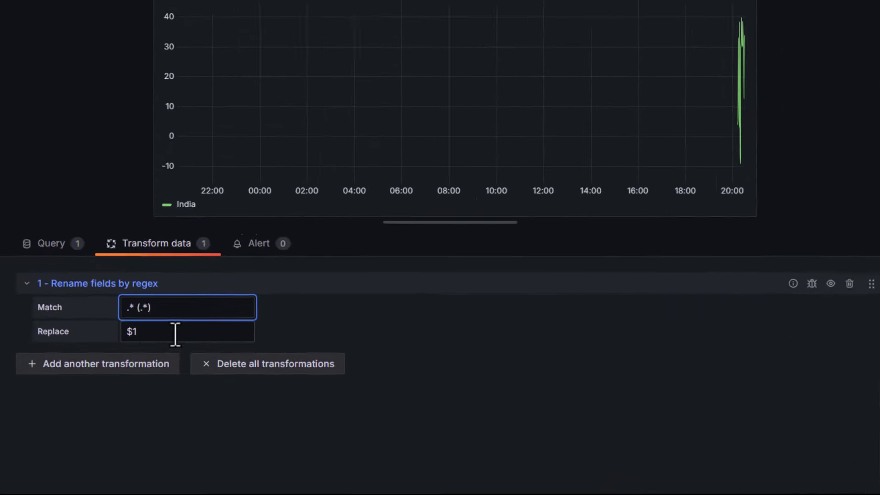
left_click(120, 383)
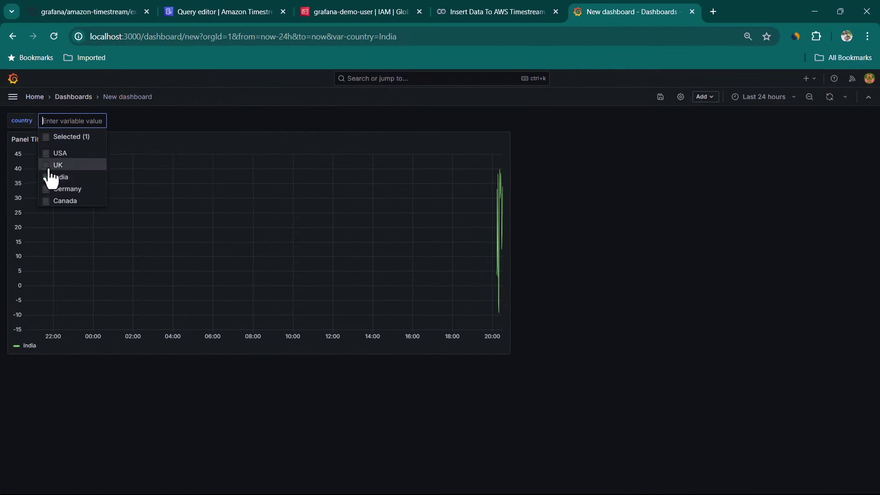
On the dashboard, select UK and Germany along with India for the country variable and set the time range to Last 15 minutes
left_click(51, 189)
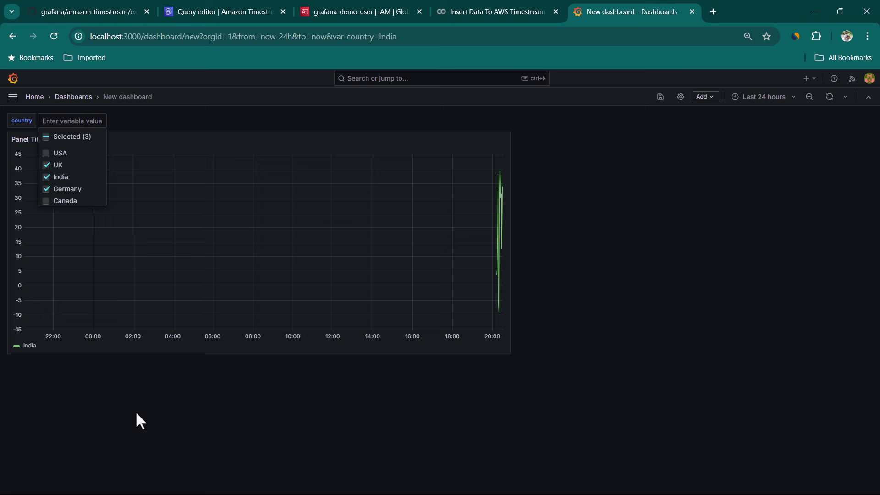
left_click(136, 412)
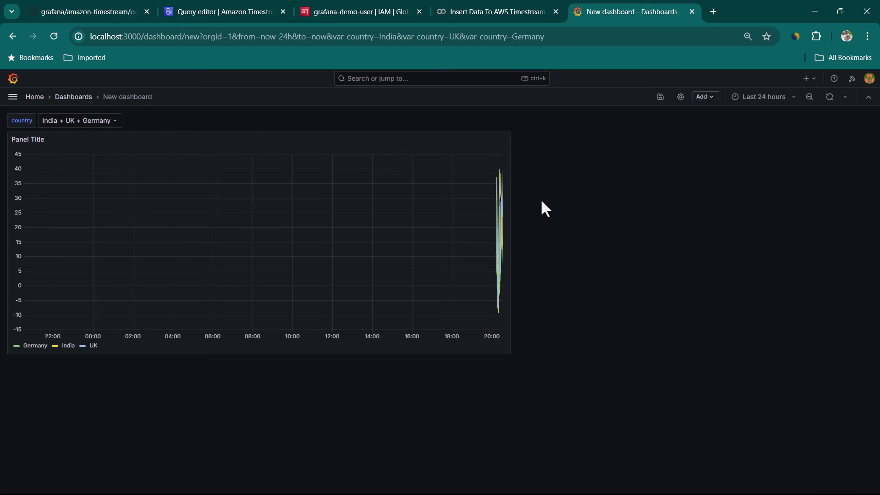
left_click(775, 97)
left_click(759, 152)
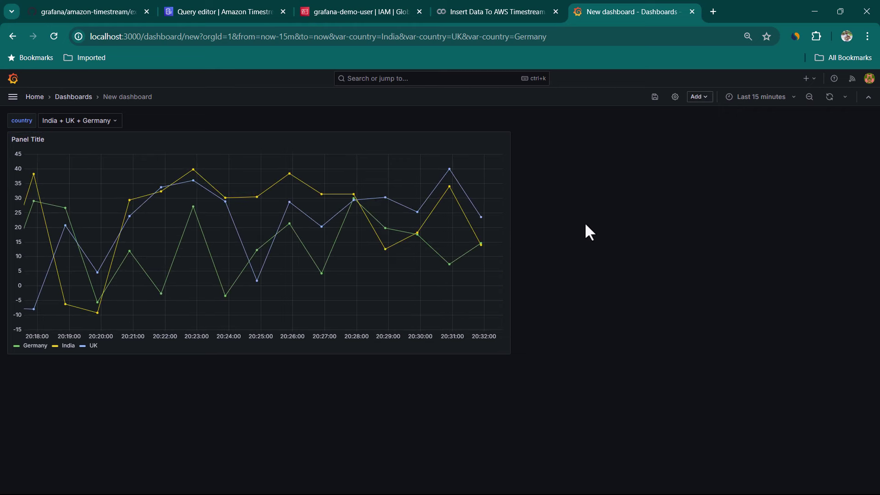
left_click(78, 121)
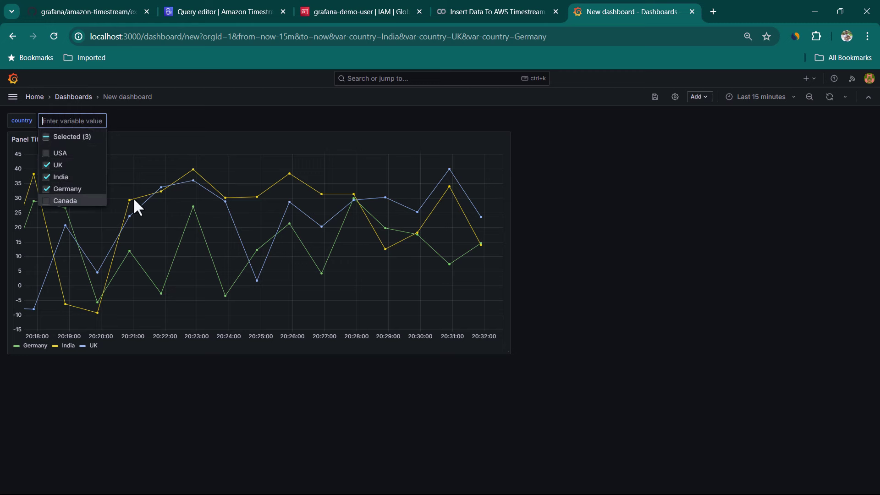
left_click(624, 212)
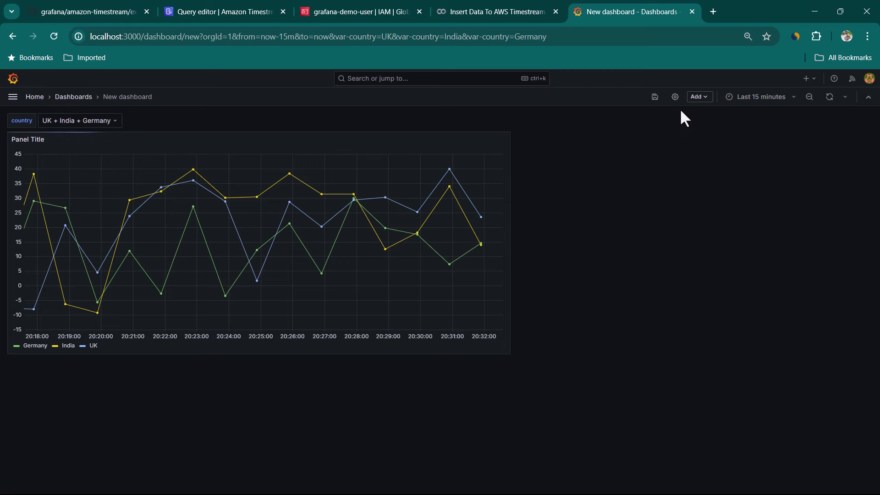
Save the new dashboard in the Dashboards folder with the title "timestream dashboard"
left_click(654, 97)
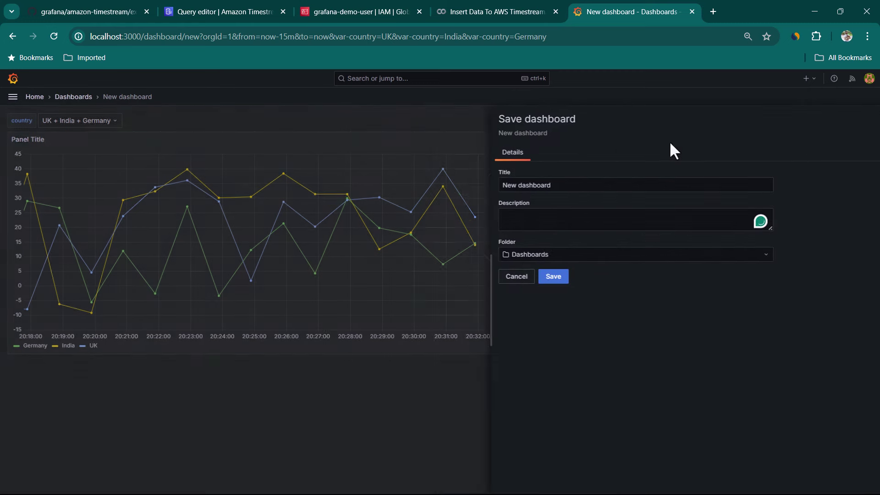
left_click(508, 183)
type("timest")
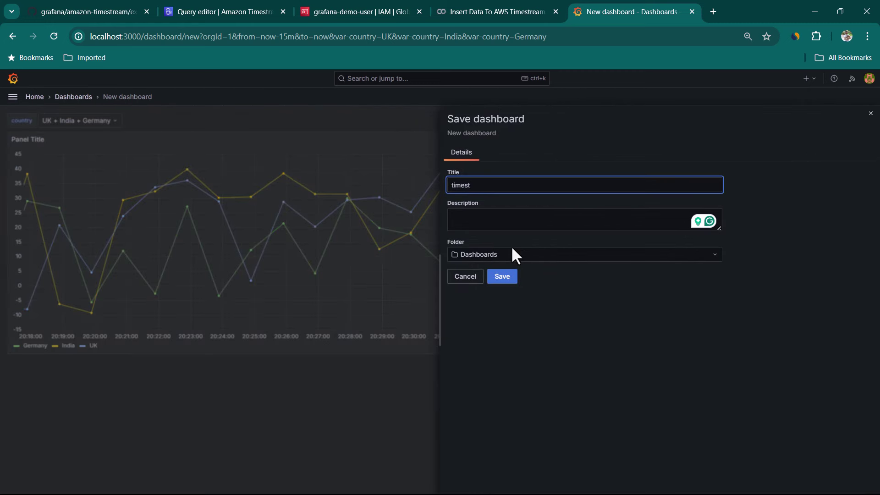
type("ream dashboard")
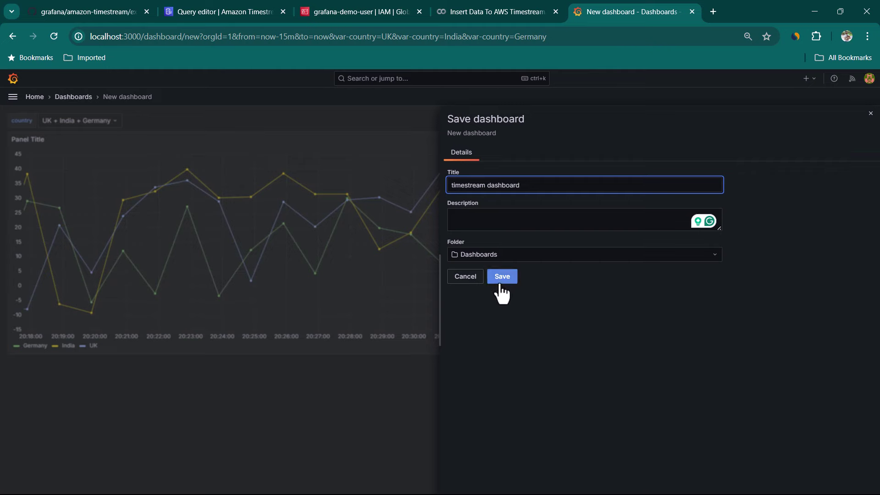
left_click(502, 276)
In the dashboard settings, enable the Include All option for the country variable, apply it and return to the dashboard
left_click(648, 97)
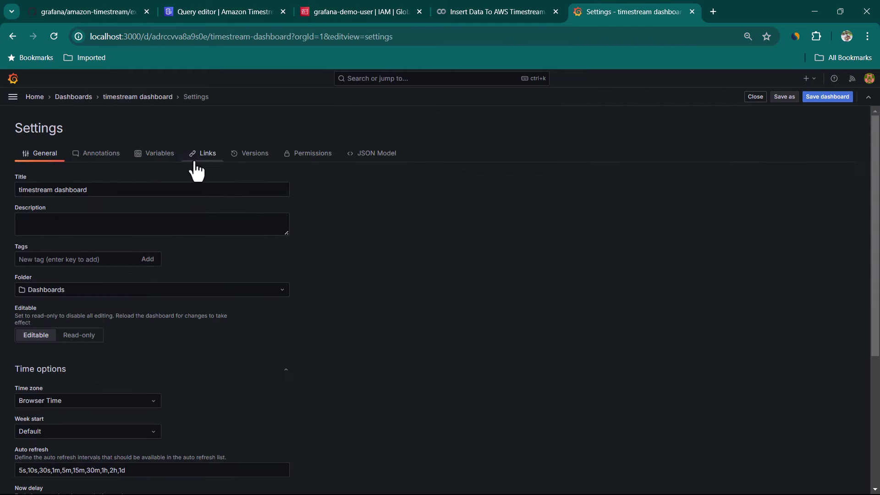
left_click(160, 154)
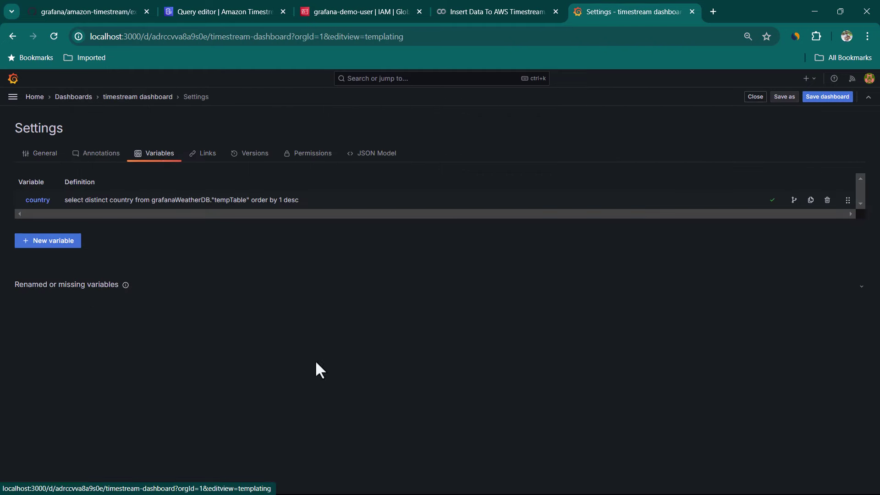
left_click(39, 205)
scroll(254, 358, "down", 5)
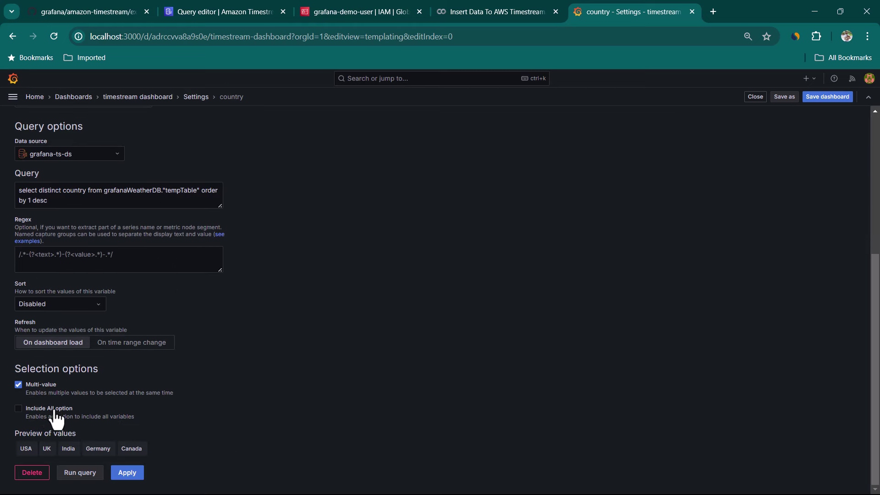
left_click(18, 410)
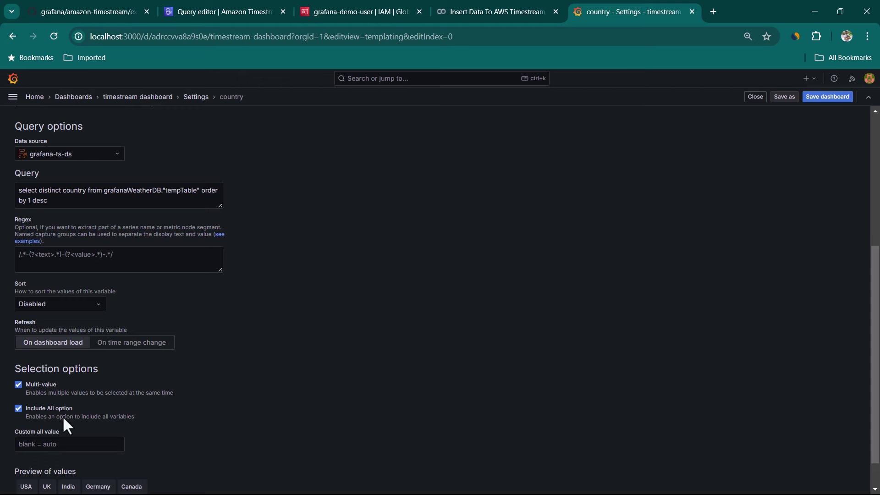
scroll(114, 440, "down", 2)
left_click(125, 471)
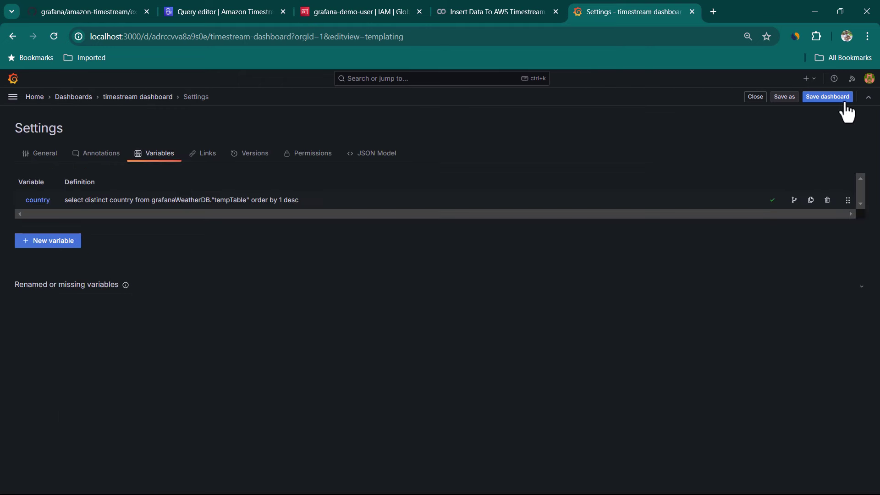
left_click(755, 97)
Check the country variable's choices, then save the dashboard changes and reload the page
left_click(94, 121)
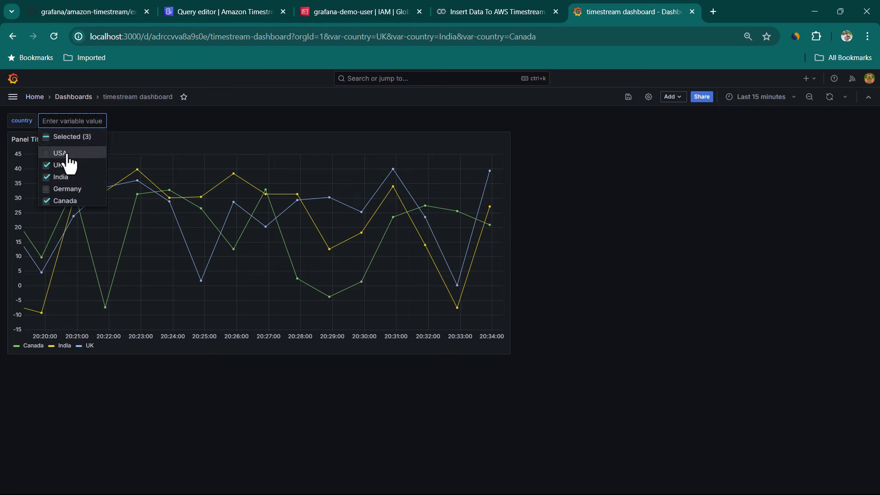
left_click(618, 125)
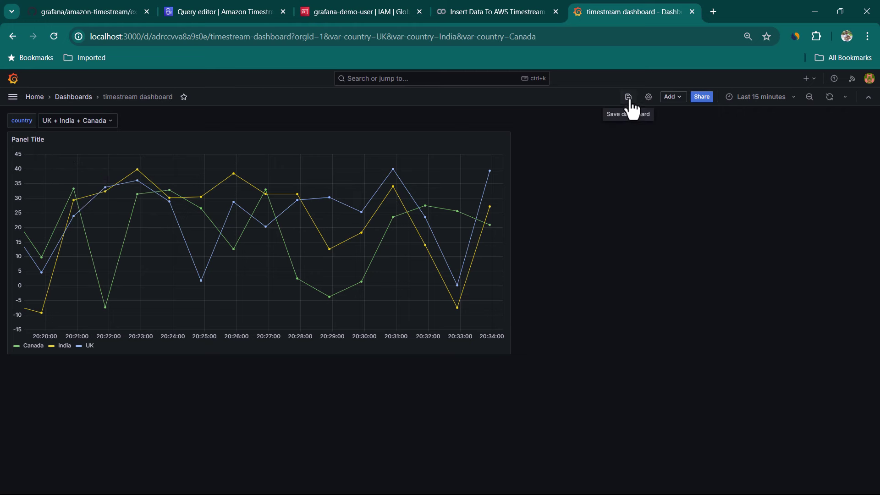
left_click(628, 97)
left_click(681, 251)
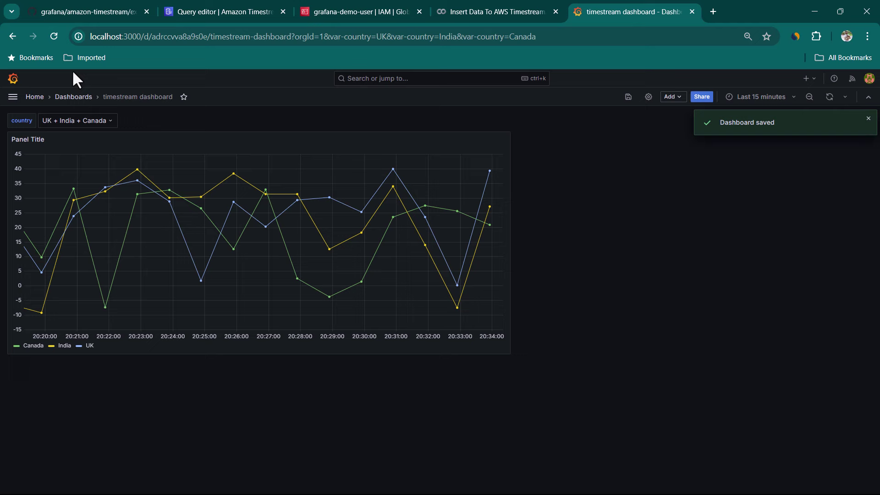
left_click(53, 36)
Select All for the country variable so the panel graphs every country
left_click(76, 120)
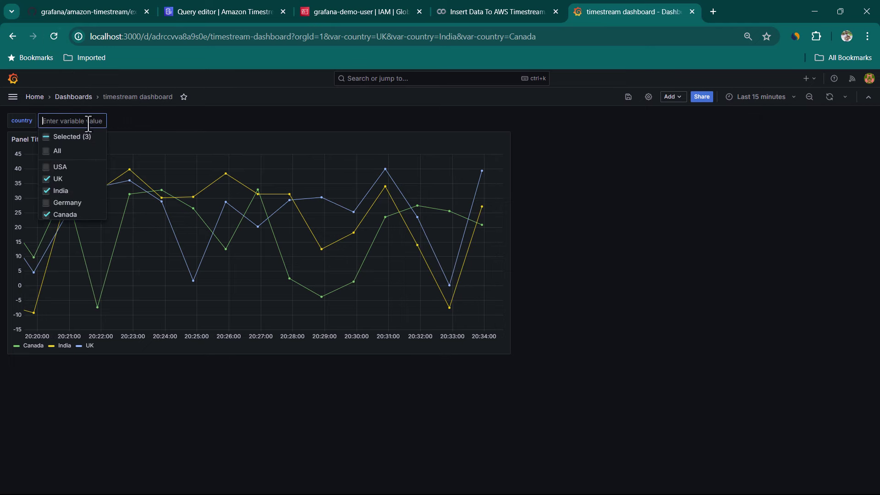
left_click(50, 155)
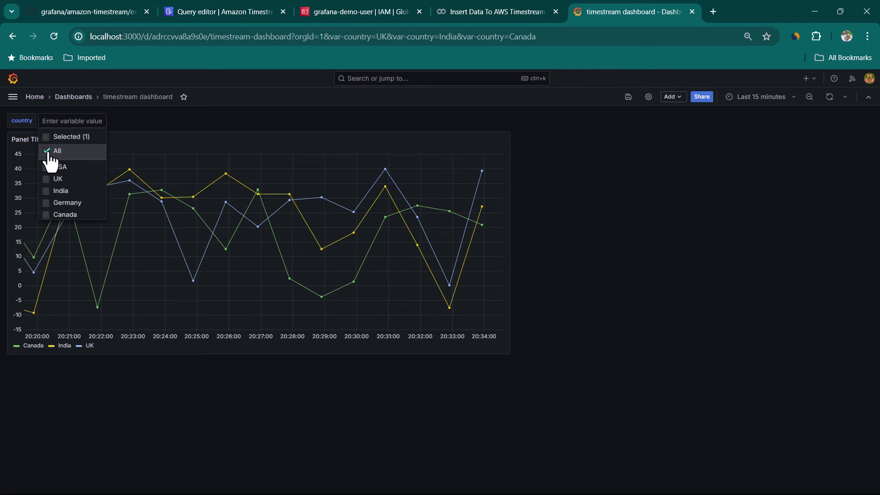
left_click(117, 157)
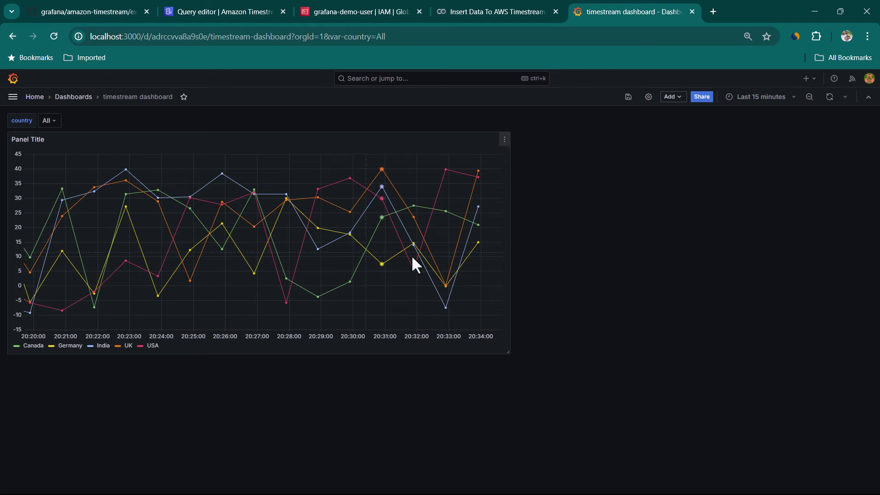